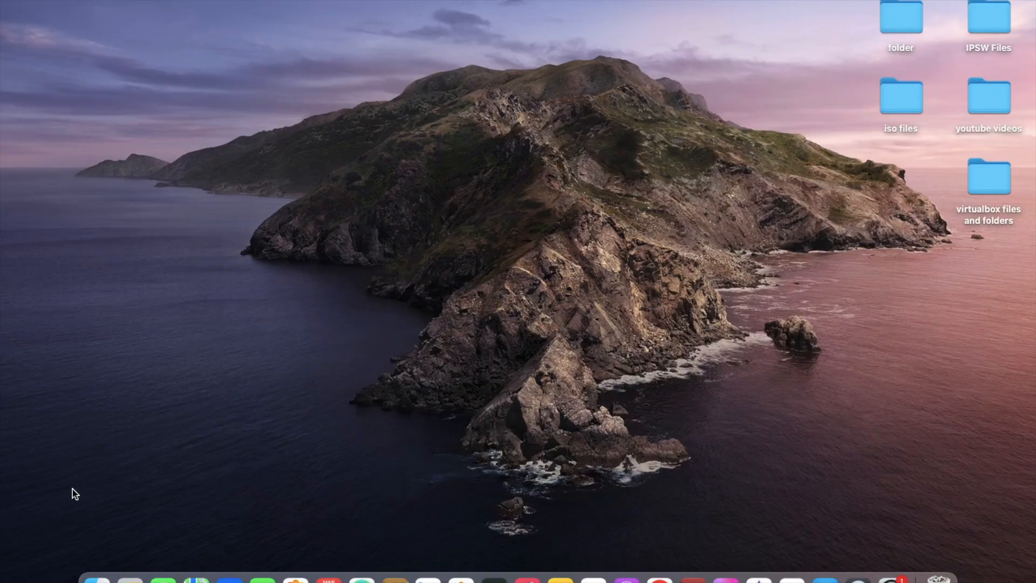
Open VirtualBox and start a new virtual machine named "Windows 7 64 bit"
click(111, 558)
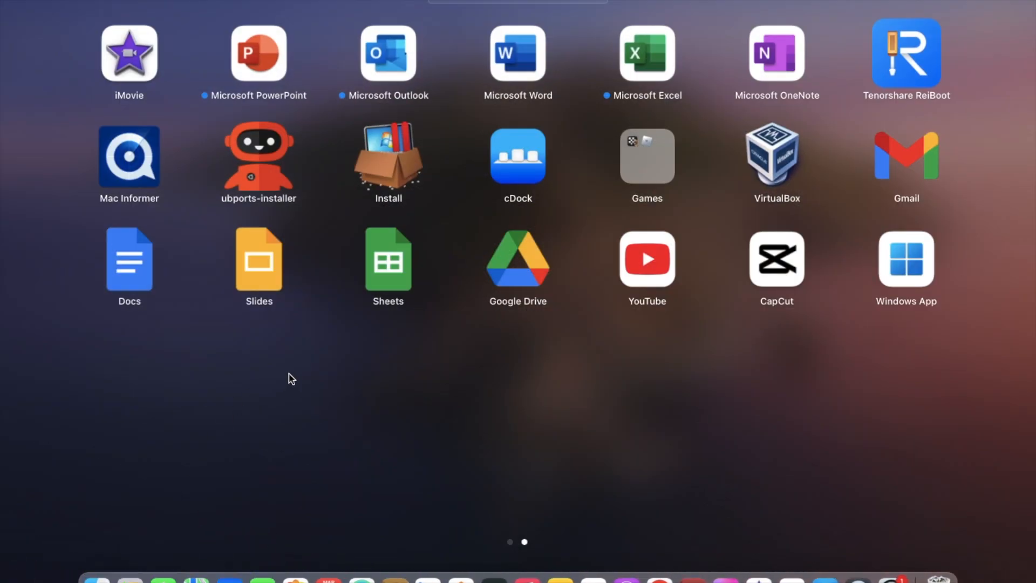
click(766, 175)
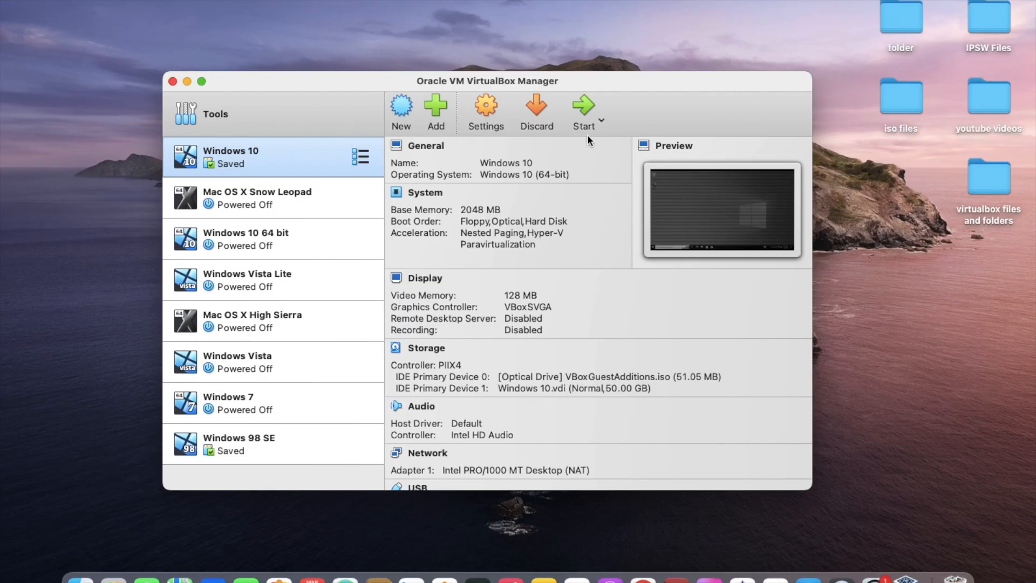
click(400, 111)
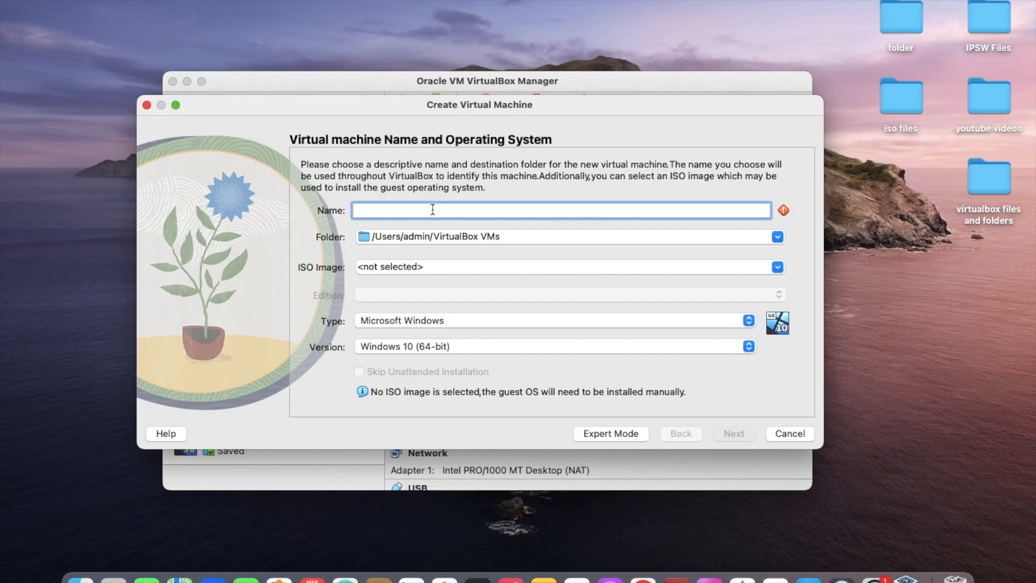
text(Windows 7 64 bit)
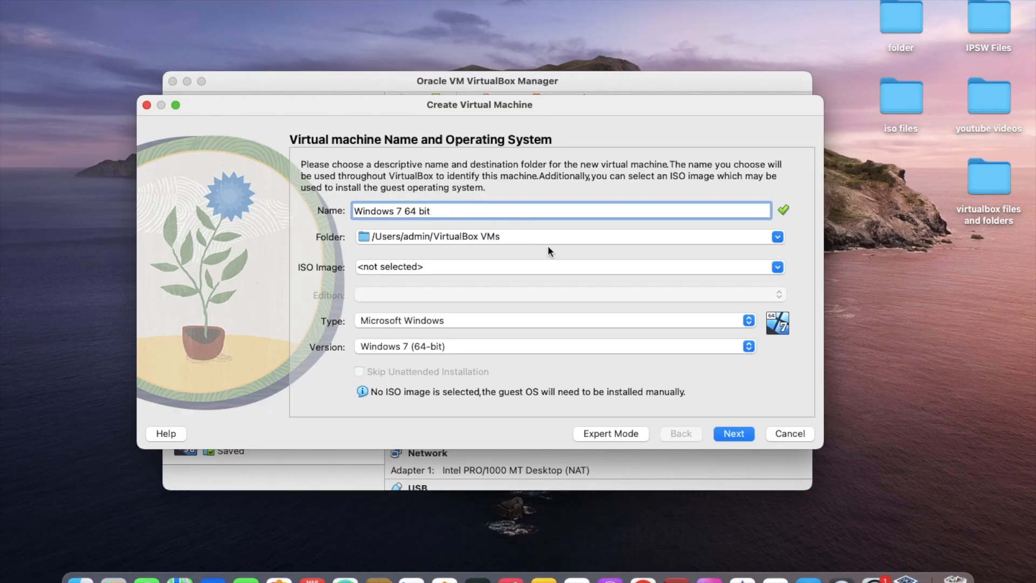
Select the Windows 7 All-In-One Edition ISO with the Windows 7 Ultimate Activated x64 edition, and continue to the unattended install setup
click(776, 267)
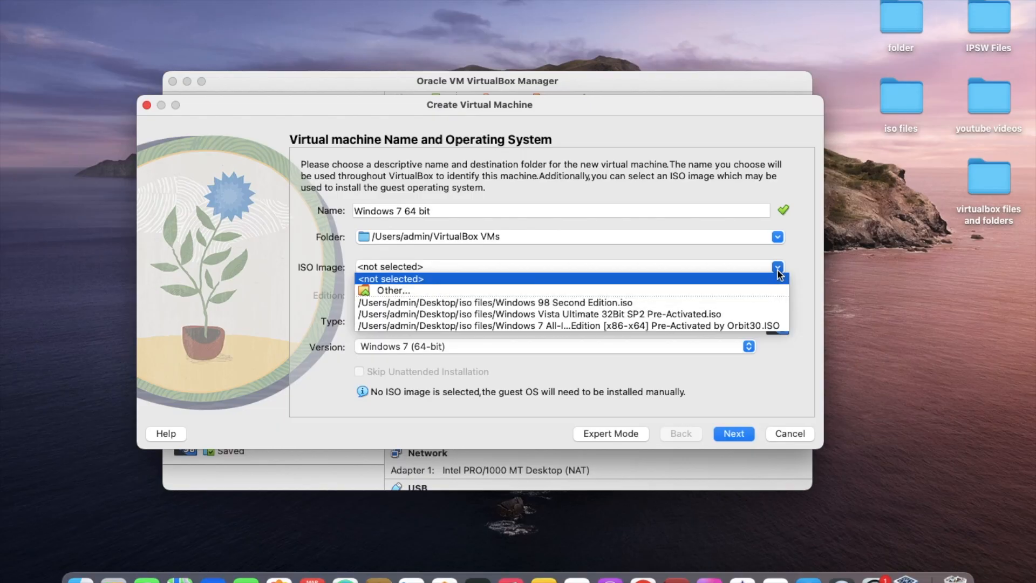
click(671, 325)
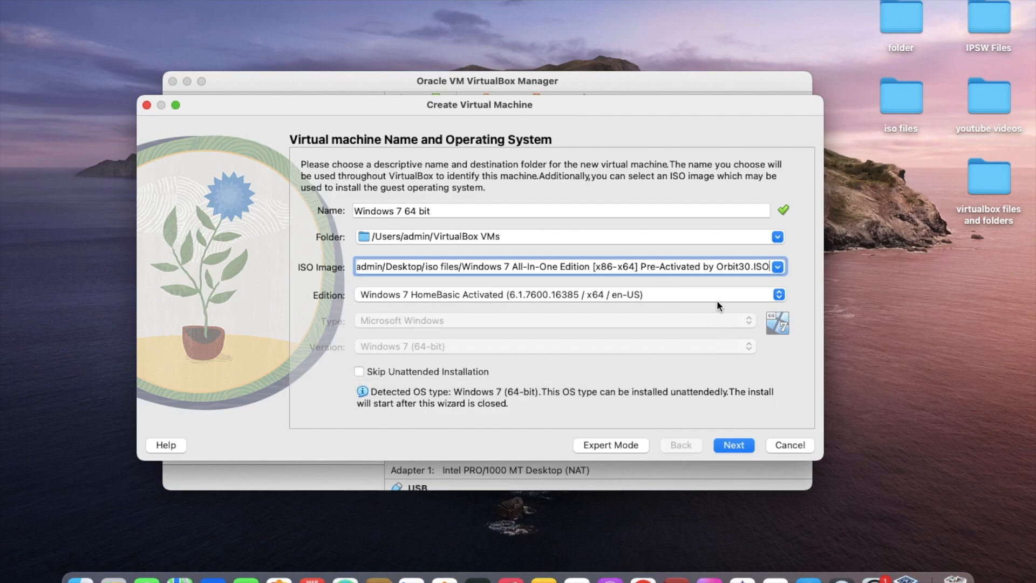
click(674, 298)
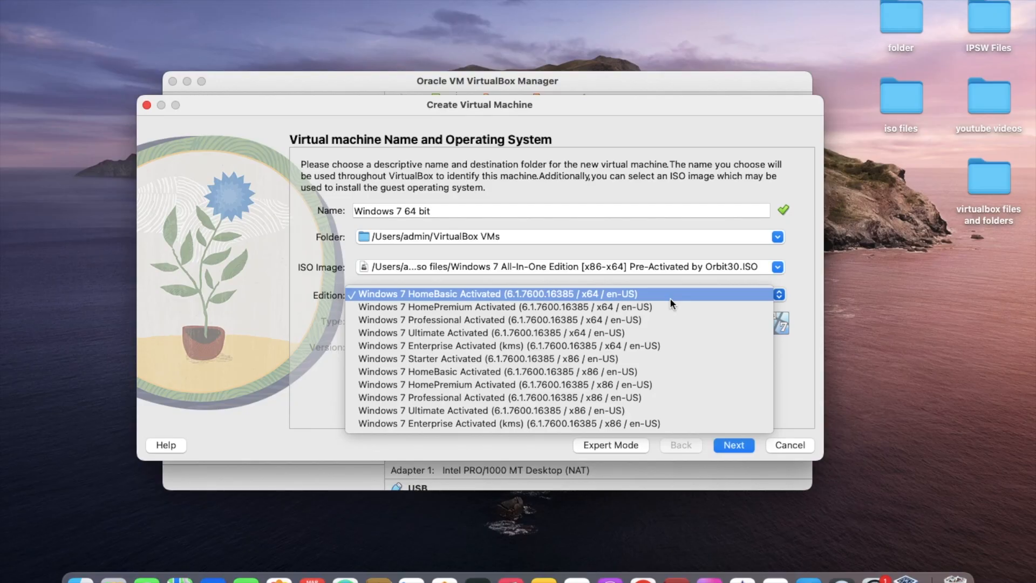
click(613, 331)
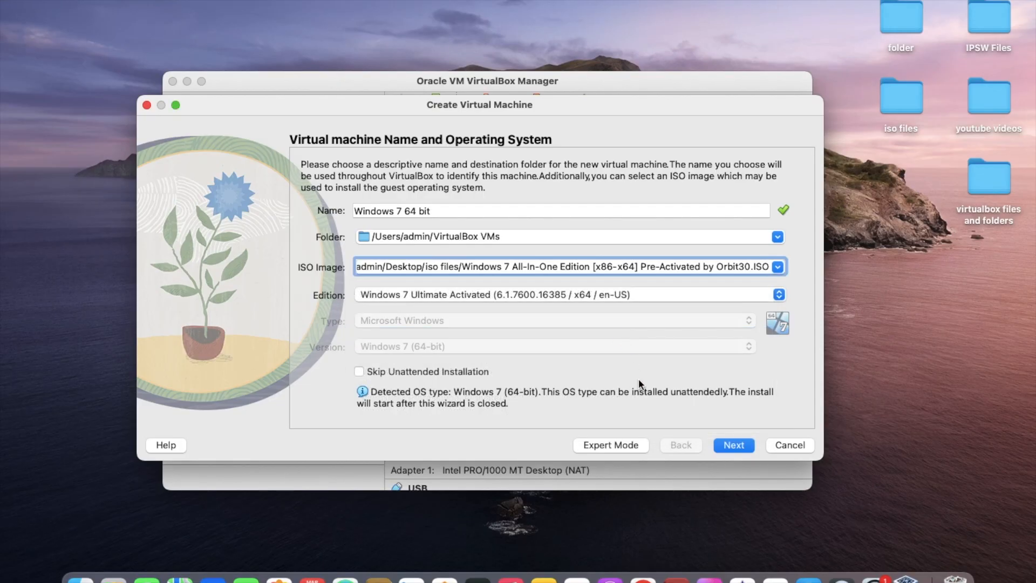
click(727, 439)
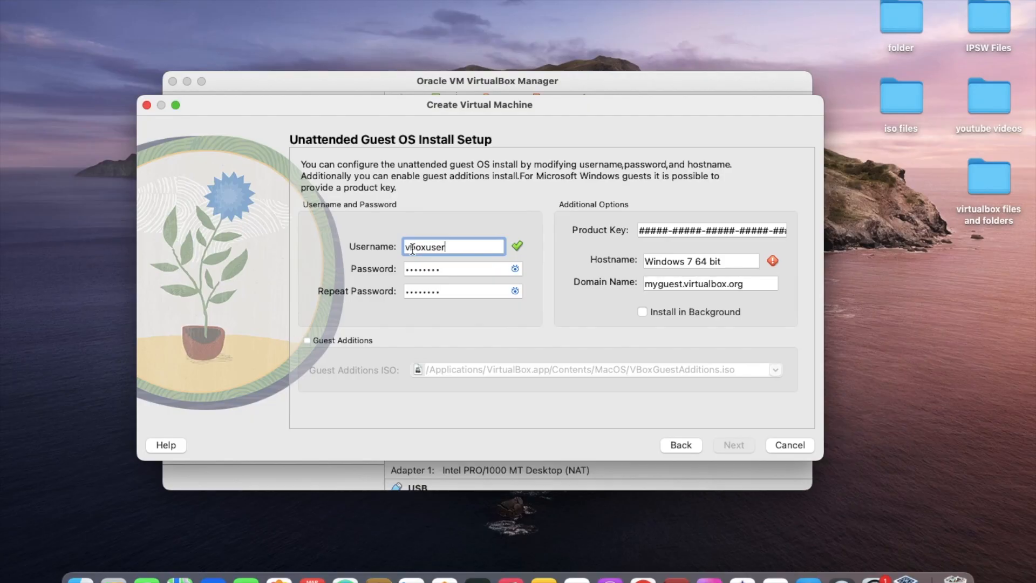
Clear the preset password and its repeat entry for the unattended install account
click(459, 269)
drag(460, 268, 345, 216)
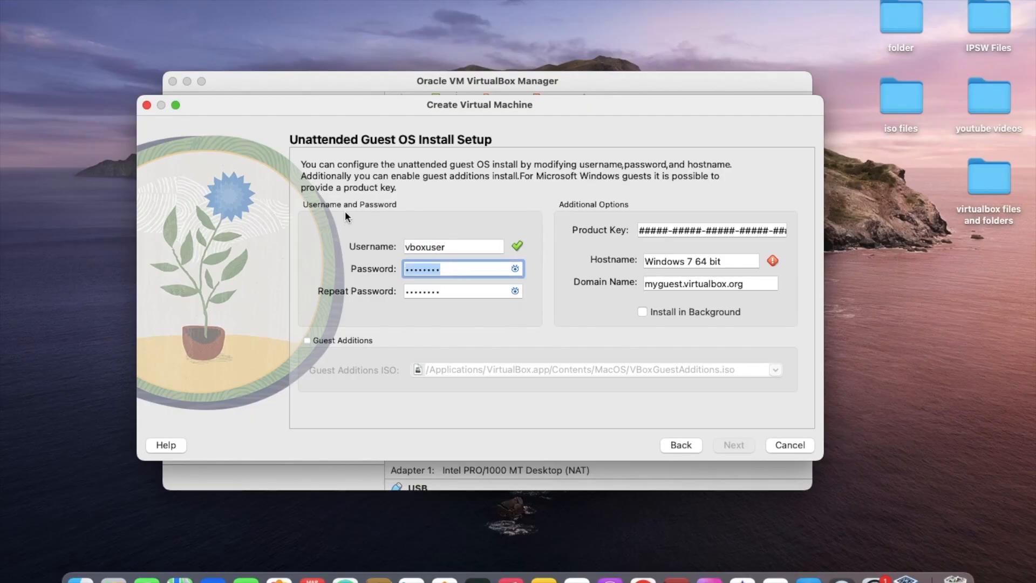
key(BackSpace)
drag(437, 291, 411, 285)
click(453, 292)
key(BackSpace)
key(BackSpace)
key(BackSpace)
key(BackSpace)
key(BackSpace)
key(BackSpace)
key(BackSpace)
key(BackSpace)
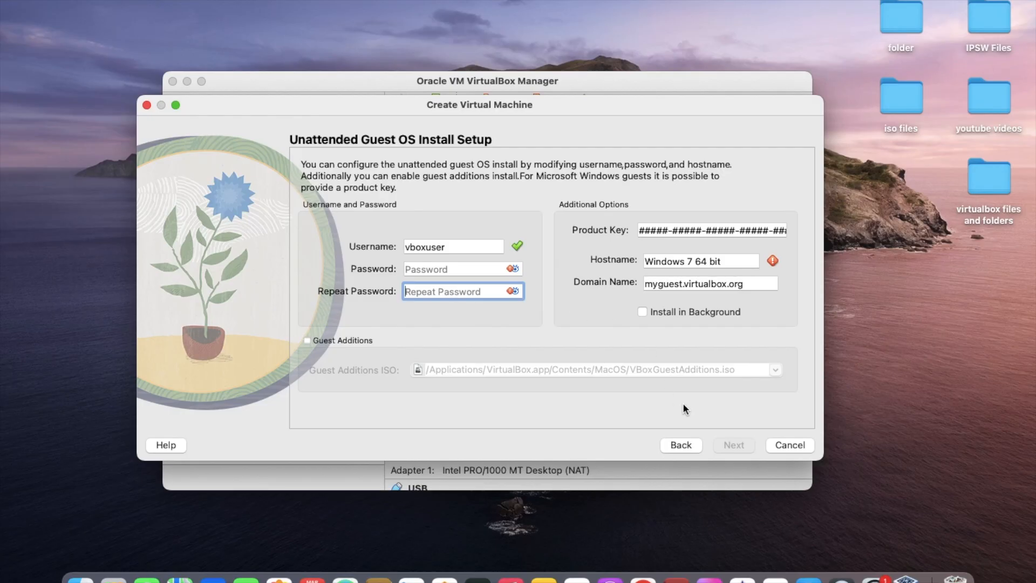
click(484, 269)
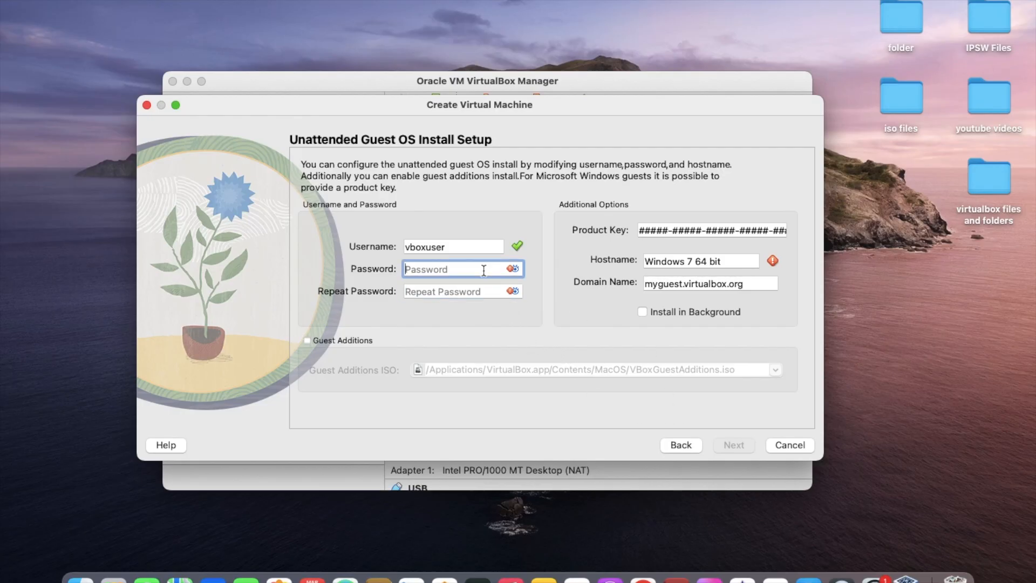
Enable Guest Additions and enter the account password in both the password and repeat password fields
click(365, 340)
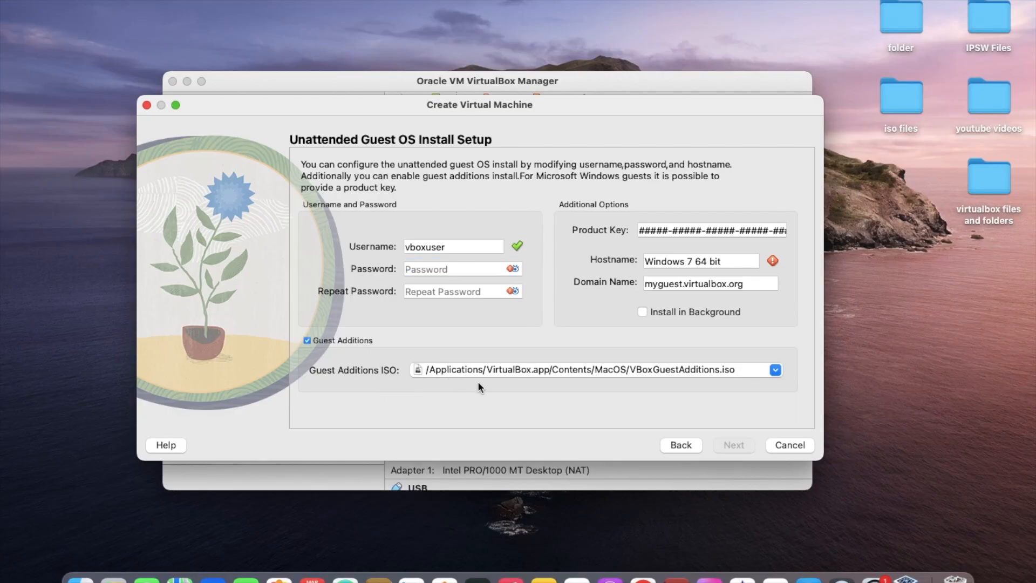
click(485, 266)
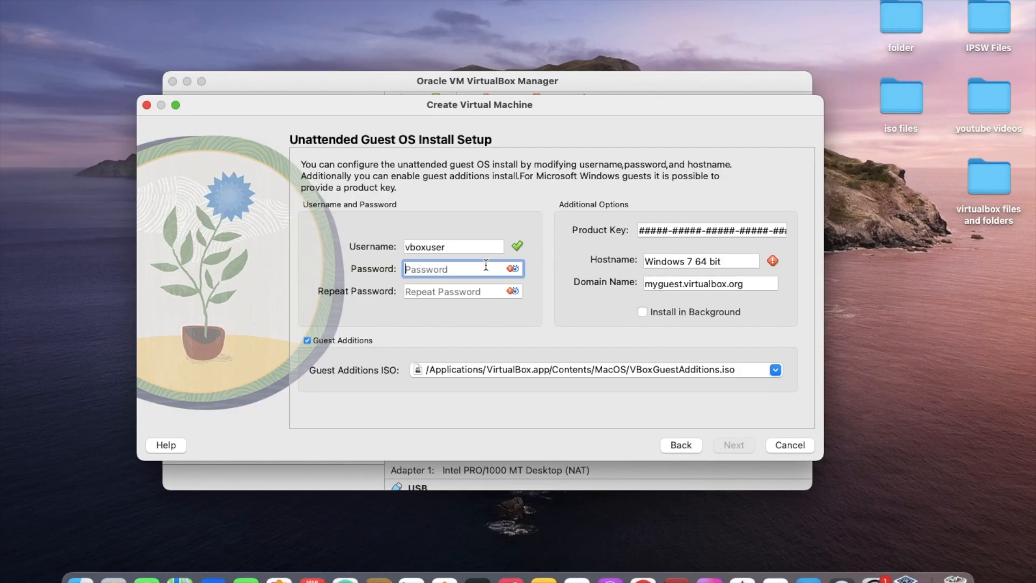
text(•••••••)
click(450, 289)
text(•••••••)
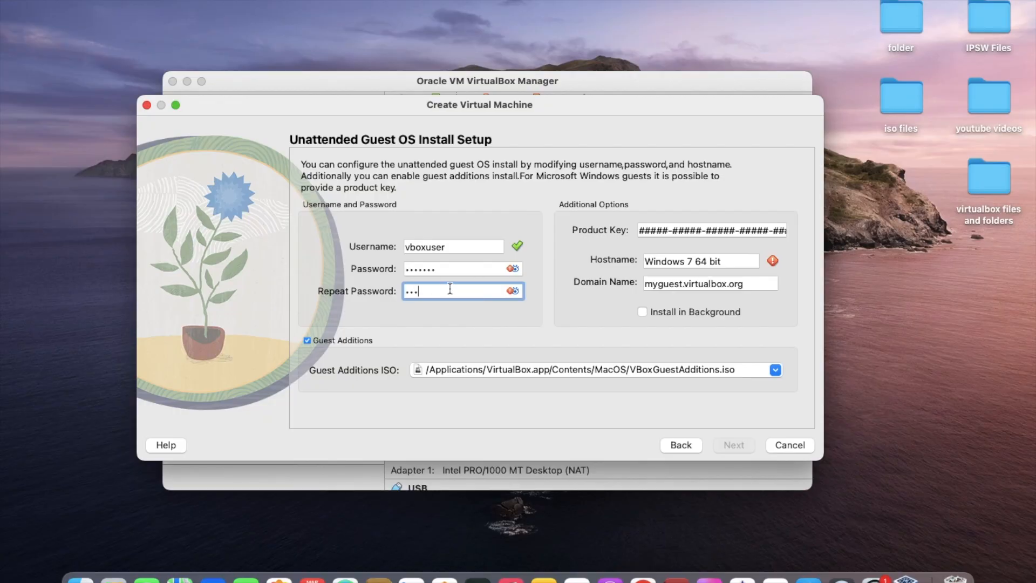
key(BackSpace)
key(BackSpace)
key(BackSpace)
key(BackSpace)
key(BackSpace)
key(BackSpace)
key(BackSpace)
text(•••••••)
click(668, 316)
click(669, 314)
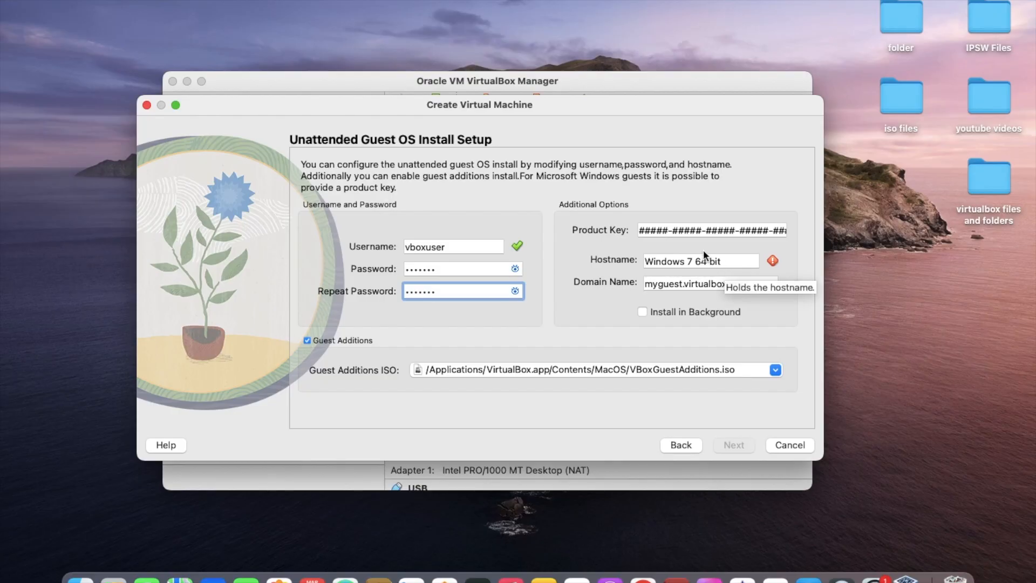
Try to clear the placeholder in the product key field
click(690, 230)
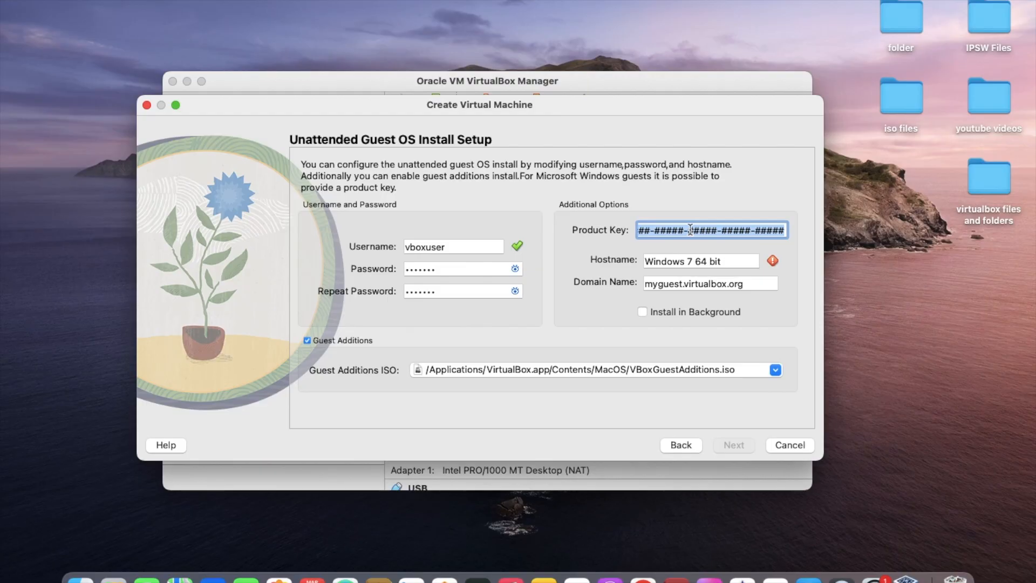
click(690, 230)
double_click(690, 230)
key(BackSpace)
click(684, 229)
key(BackSpace)
key(BackSpace)
key(BackSpace)
key(BackSpace)
key(BackSpace)
key(BackSpace)
key(BackSpace)
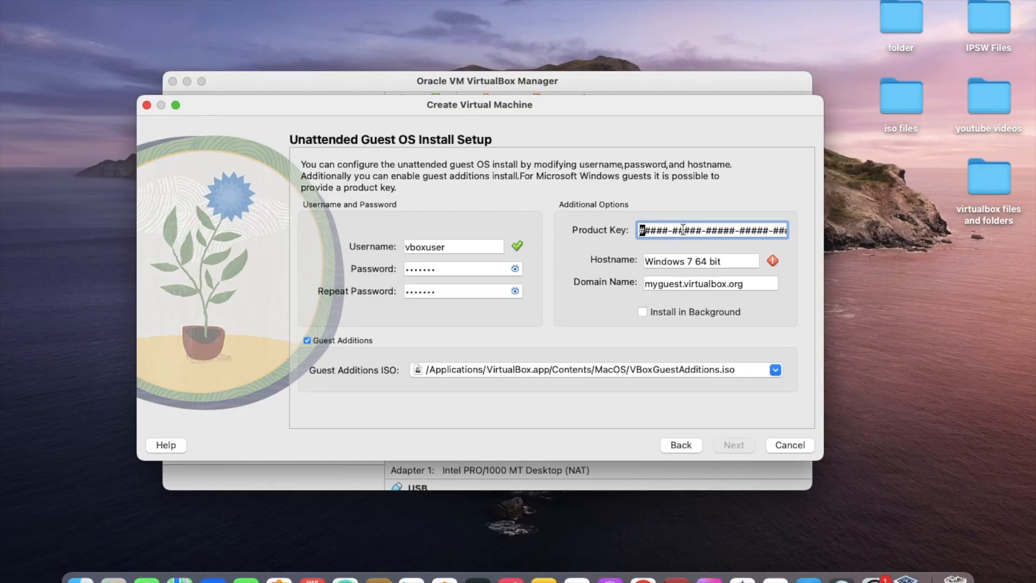
Replace the hostname with the space-free name MicrosoftWindows764bit and continue to the hardware settings
click(740, 262)
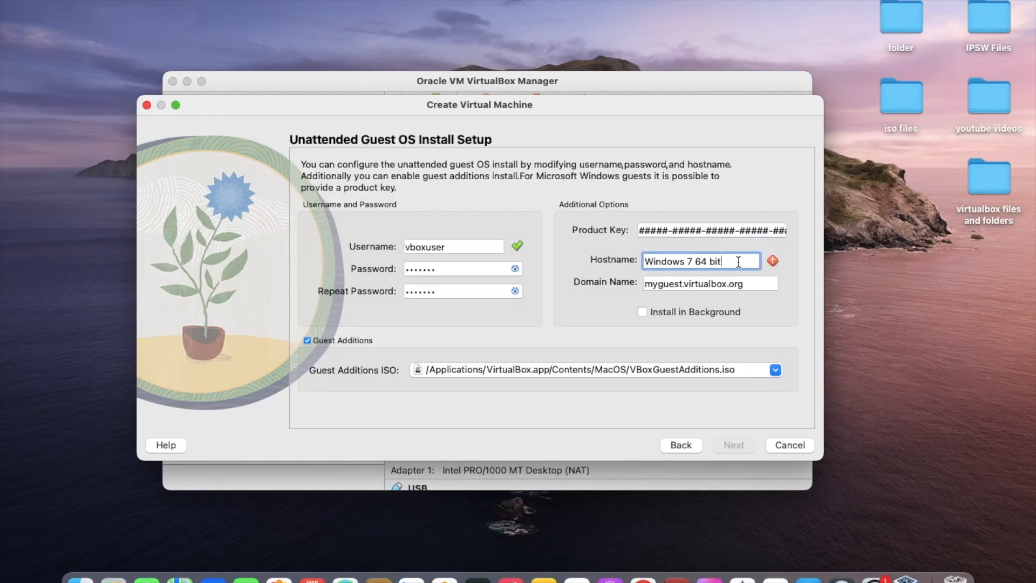
key(BackSpace)
key(BackSpace)
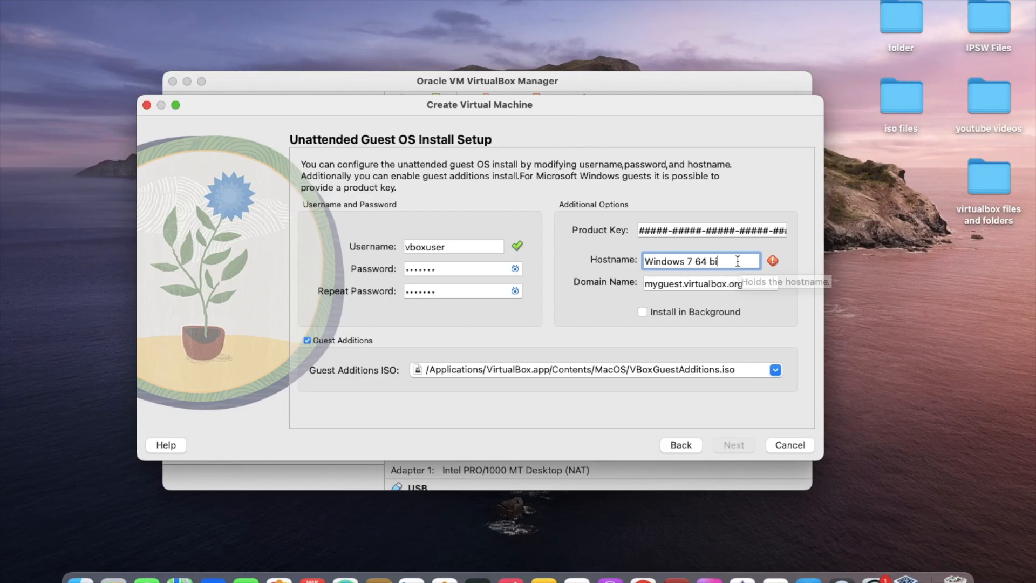
key(BackSpace)
key(BackSpace)
key(BackSpace)
key(BackSpace)
key(BackSpace)
key(BackSpace)
key(BackSpace)
key(BackSpace)
key(BackSpace)
key(BackSpace)
key(BackSpace)
key(BackSpace)
key(BackSpace)
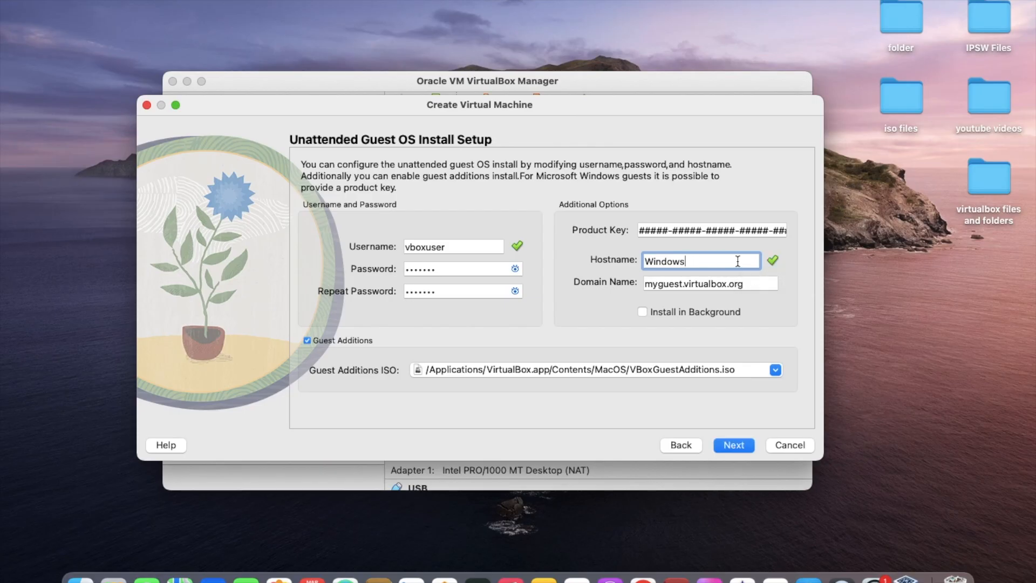
key(BackSpace)
text(Microsort)
key(BackSpace)
key(BackSpace)
text(gy)
key(BackSpace)
key(BackSpace)
text(gy)
key(BackSpace)
key(BackSpace)
text(ftWindows764but)
key(BackSpace)
key(BackSpace)
key(BackSpace)
key(BackSpace)
key(BackSpace)
key(BackSpace)
text(764bit)
click(746, 445)
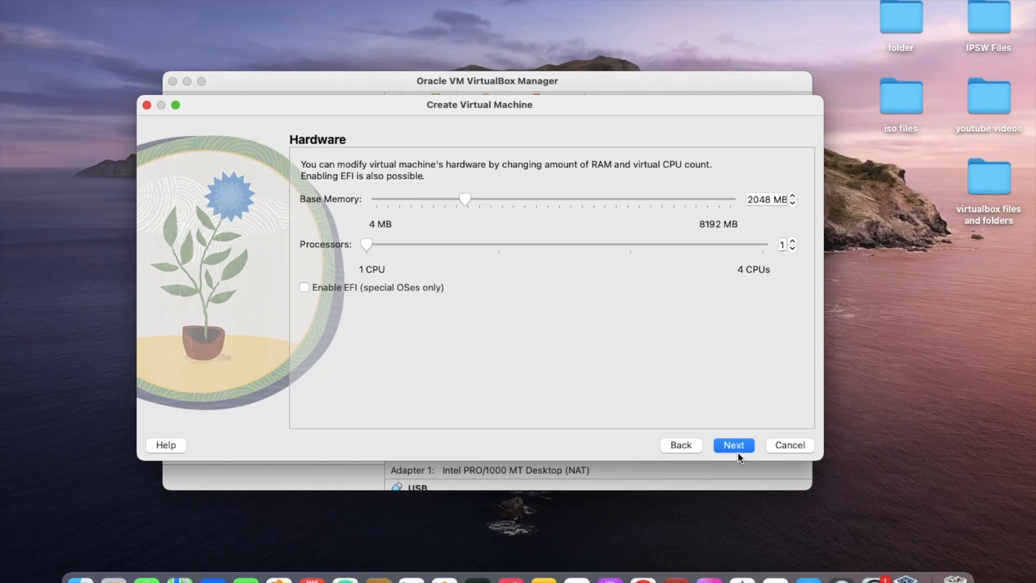
Accept 2048 MB of memory, 1 processor and a new 32 GB virtual hard disk, and finish creating the machine
click(743, 447)
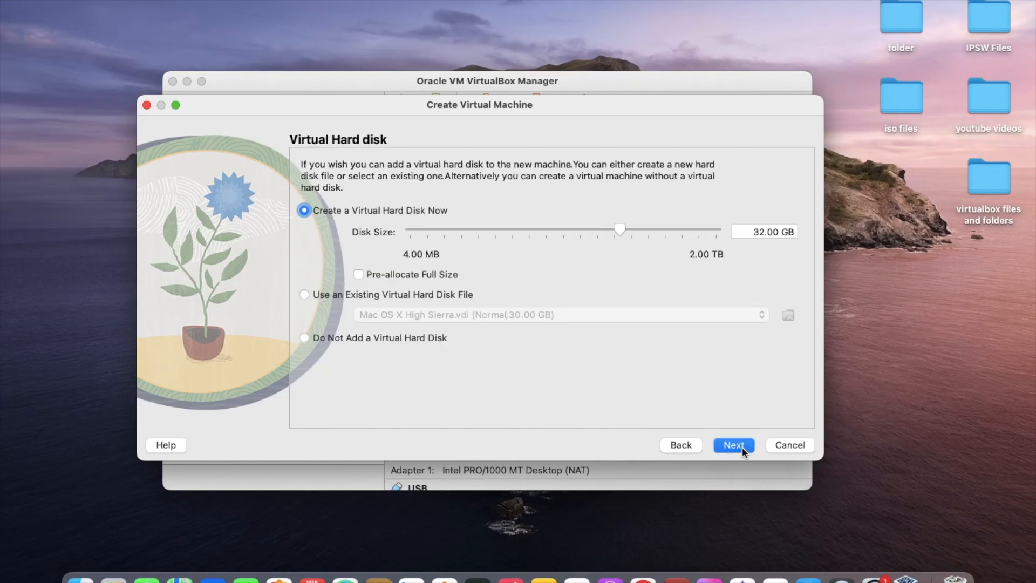
click(743, 447)
click(742, 446)
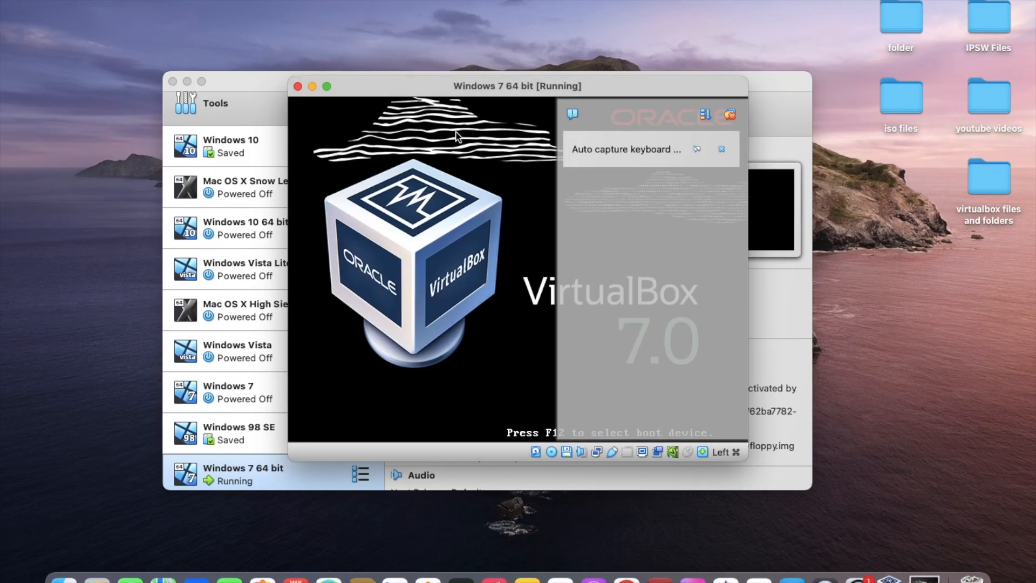
Enlarge the virtual machine window without switching to full-screen mode, and dismiss its notifications
click(327, 86)
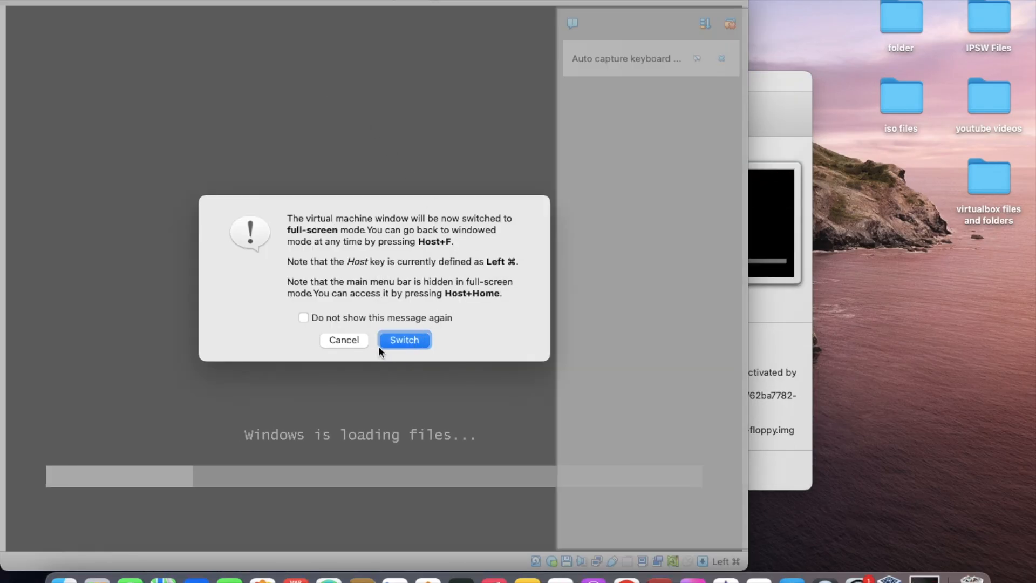
click(344, 340)
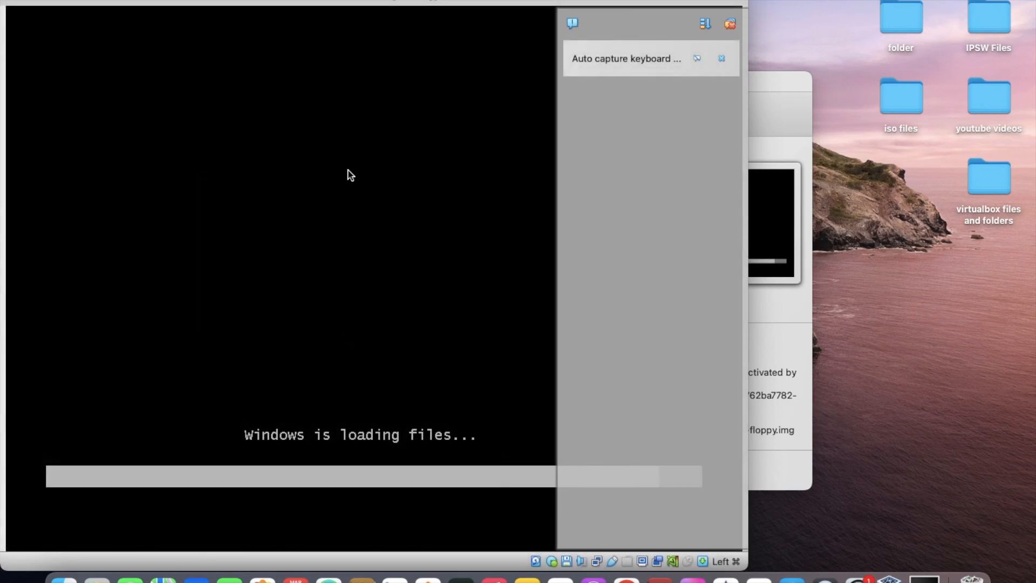
click(730, 25)
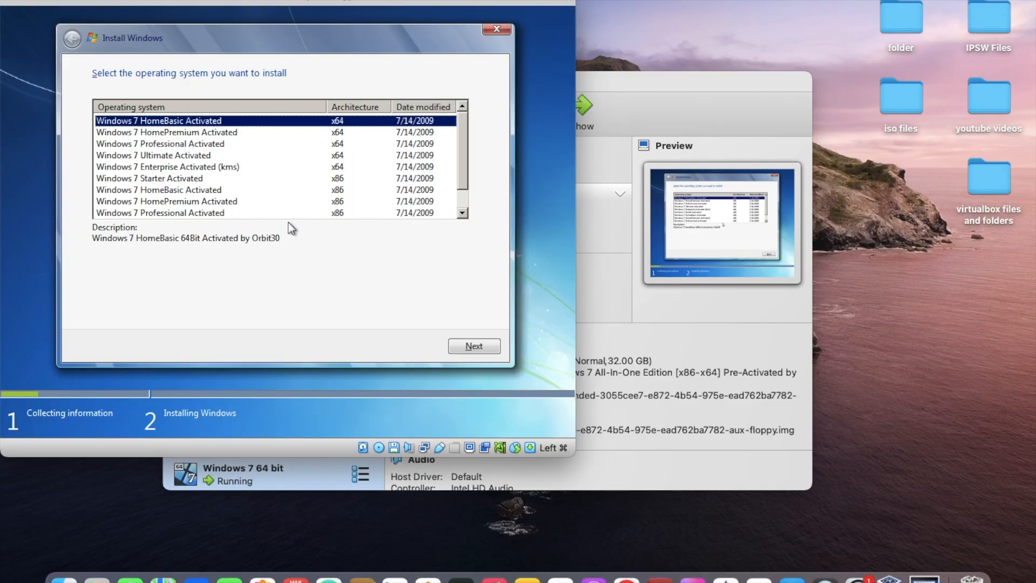
Bring the virtual machine window fully into view, decline full-screen mode, and maximize the window
drag(475, 2, 617, 26)
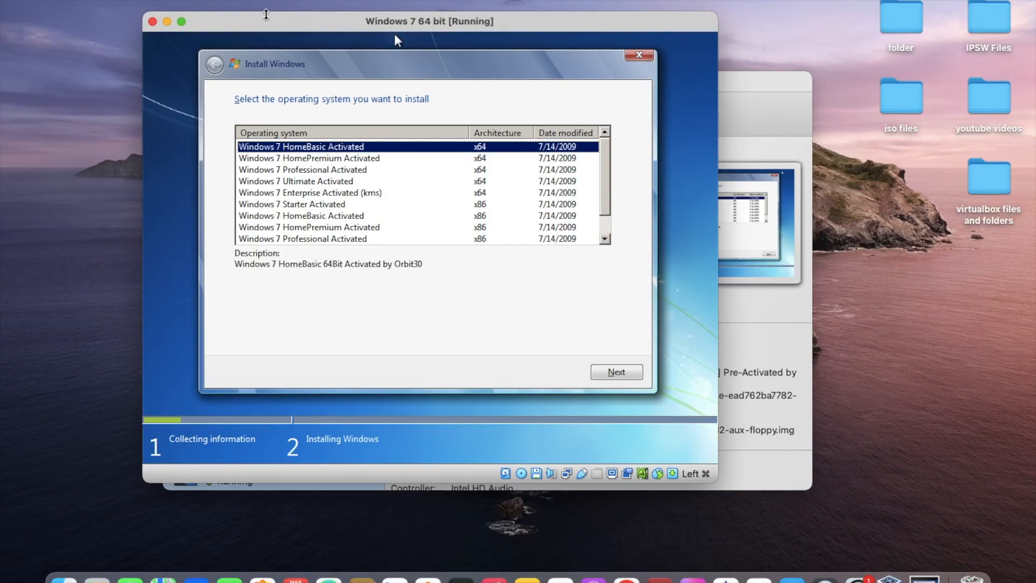
click(183, 23)
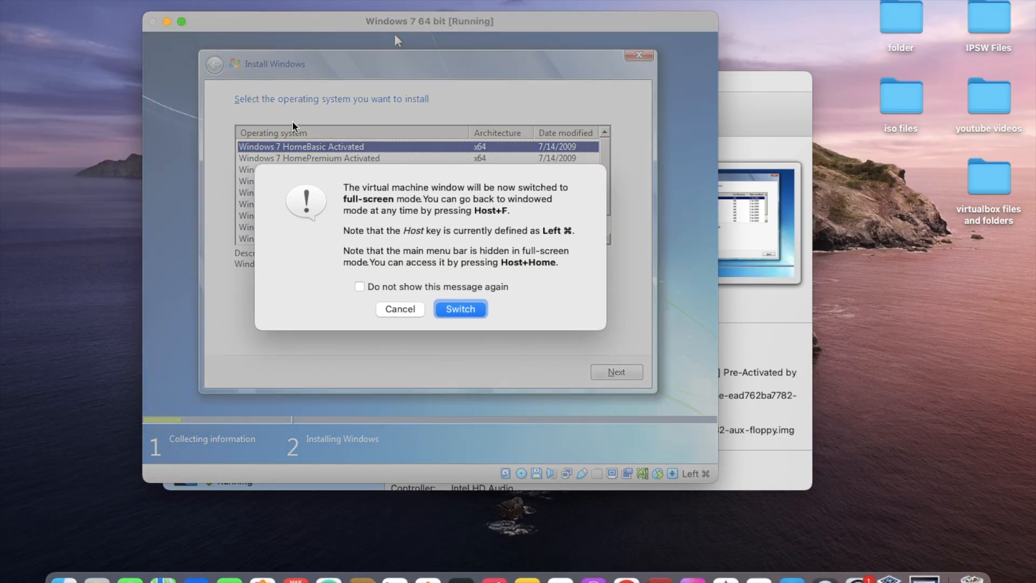
click(402, 312)
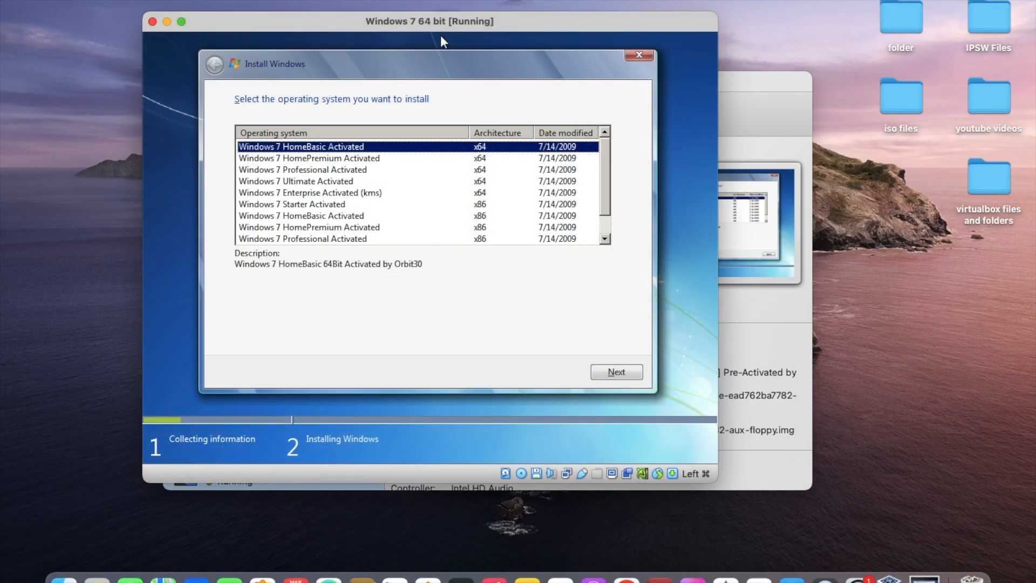
double_click(451, 24)
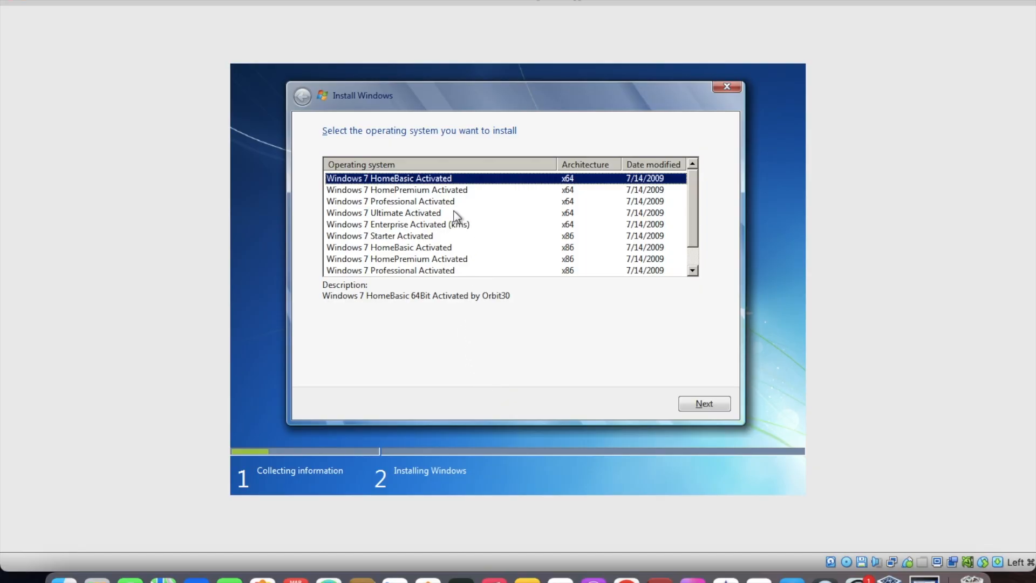
Choose Windows 7 Ultimate Activated x64 as the system to install and accept the license terms
click(436, 213)
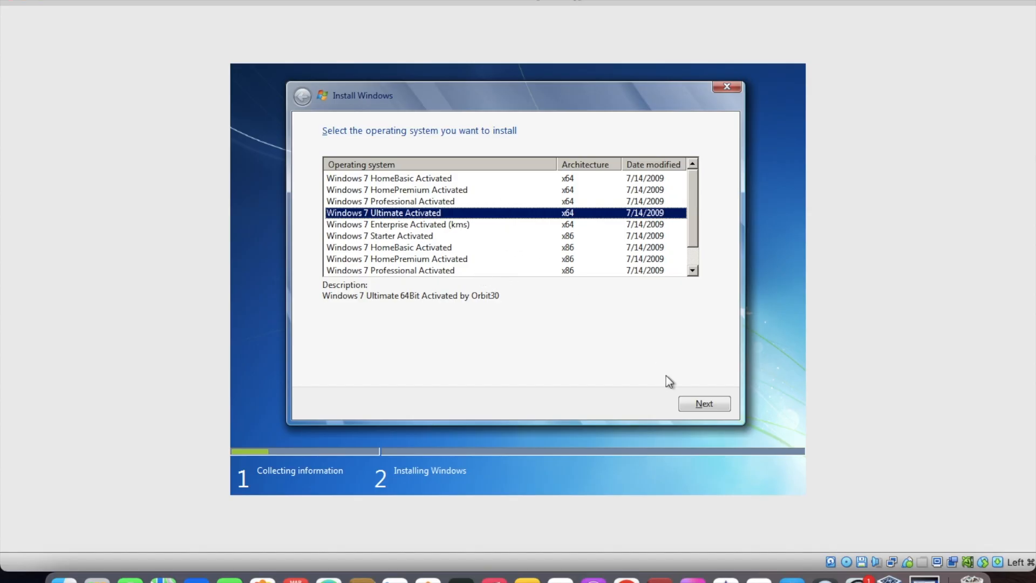
click(700, 405)
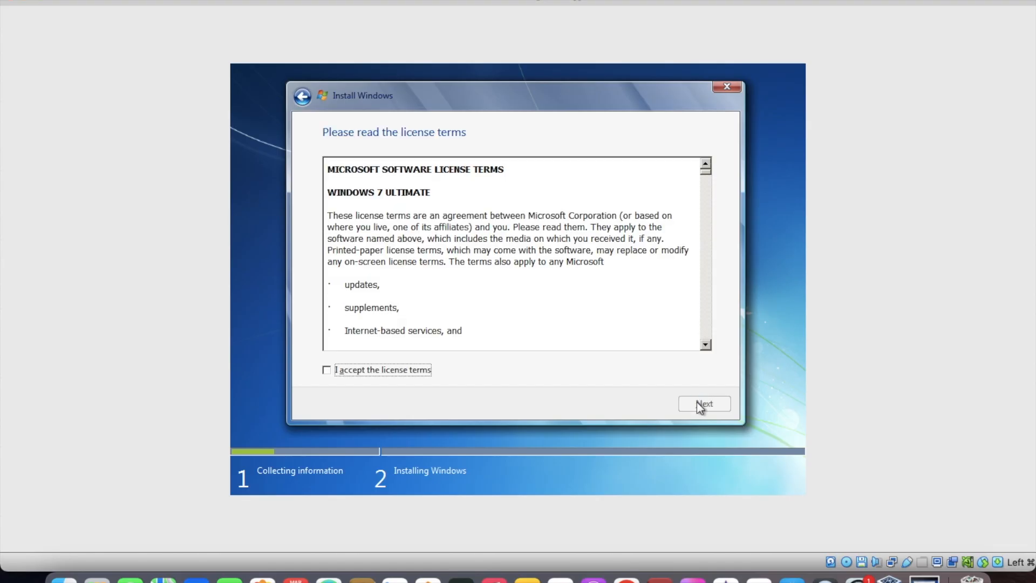
click(402, 369)
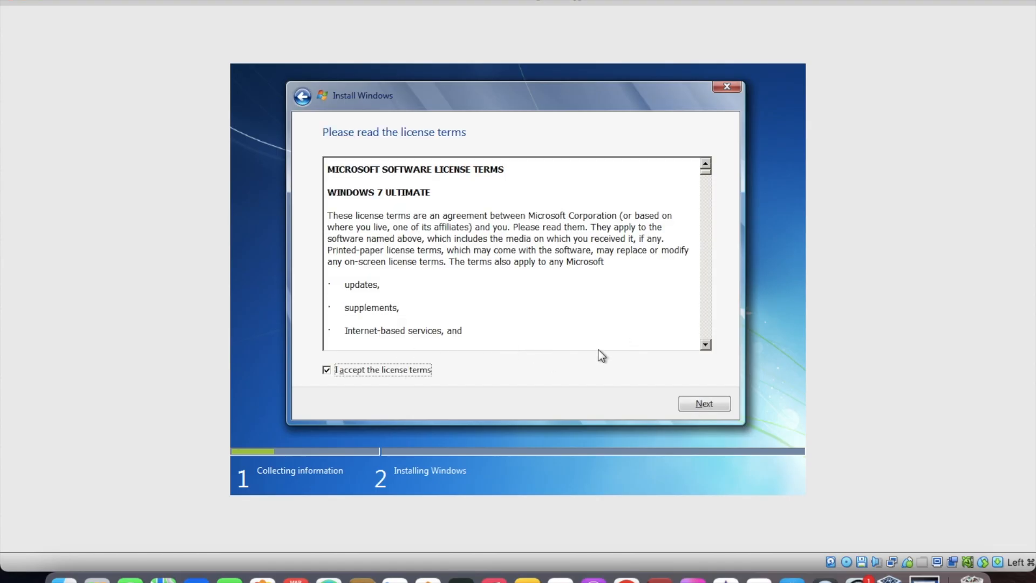
click(700, 399)
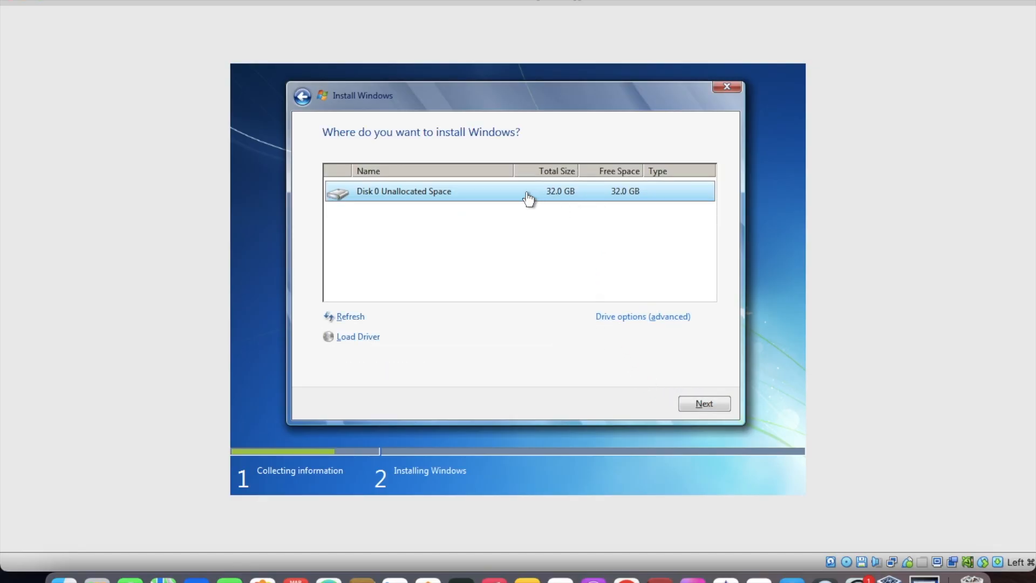
Install Windows on the 32 GB unallocated space of Disk 0
click(703, 407)
click(704, 404)
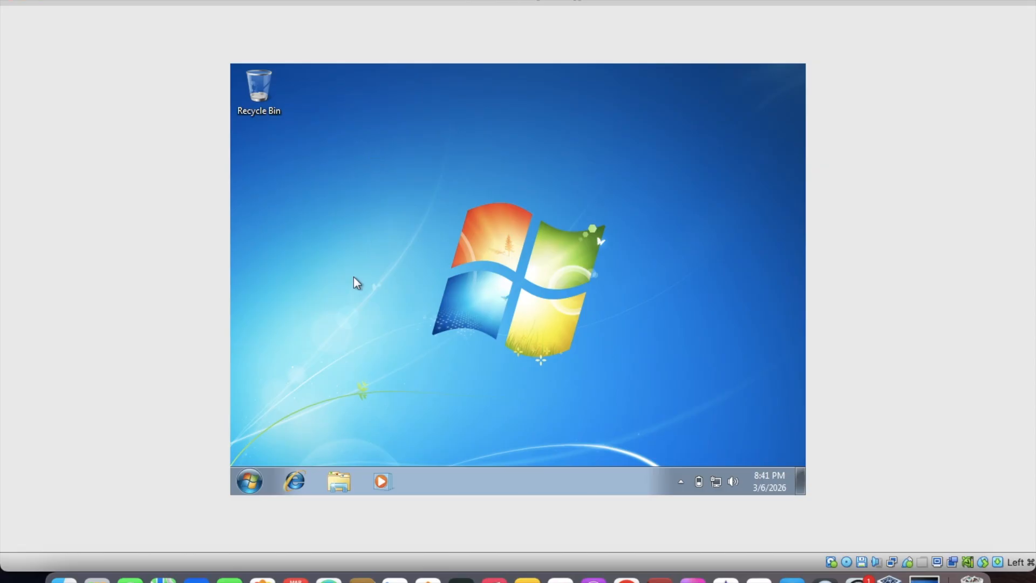
Run the VBOXPOST script from CD Drive (E:) and allow Guest Additions to make changes to the computer
click(249, 480)
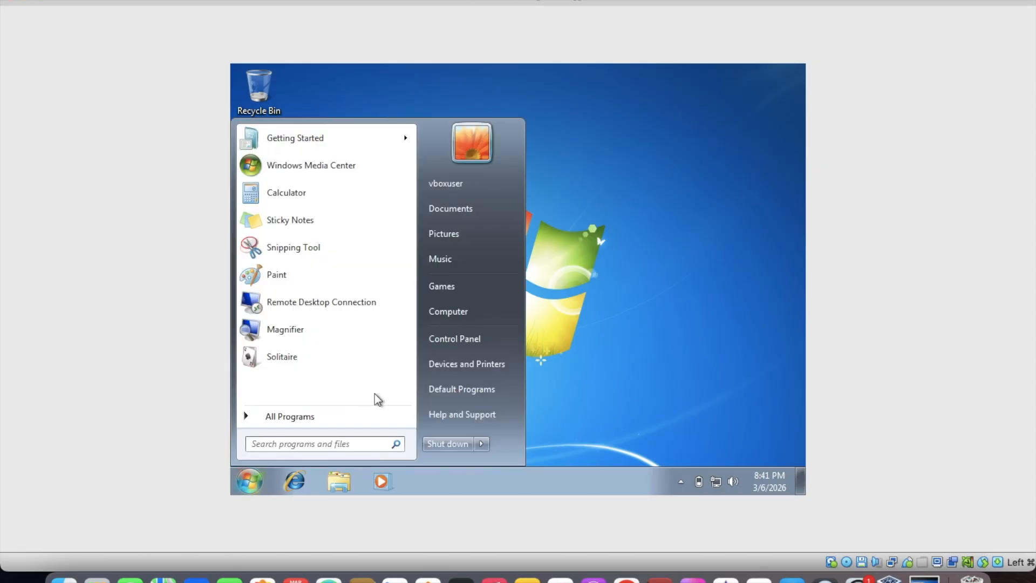
click(477, 318)
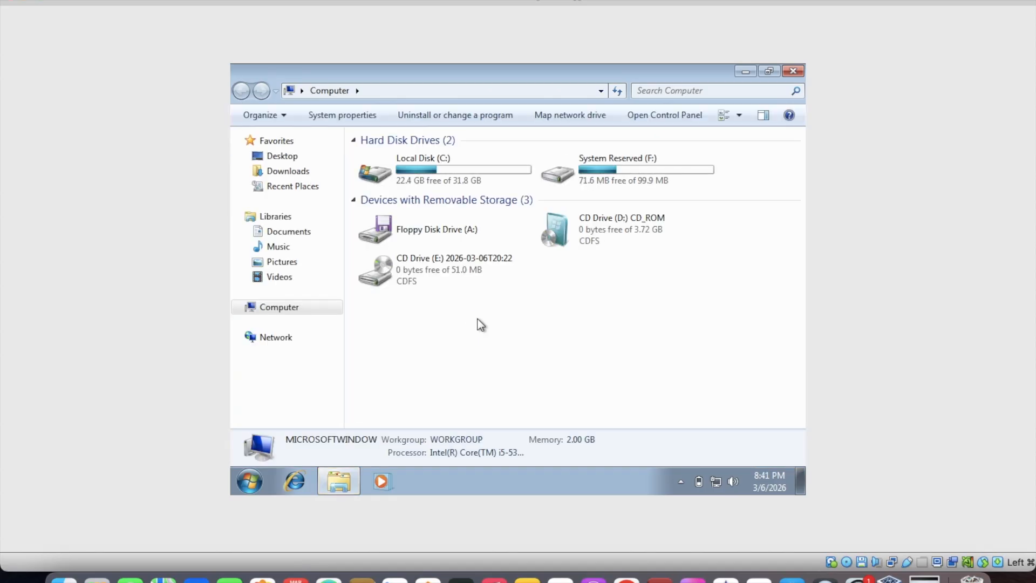
double_click(483, 278)
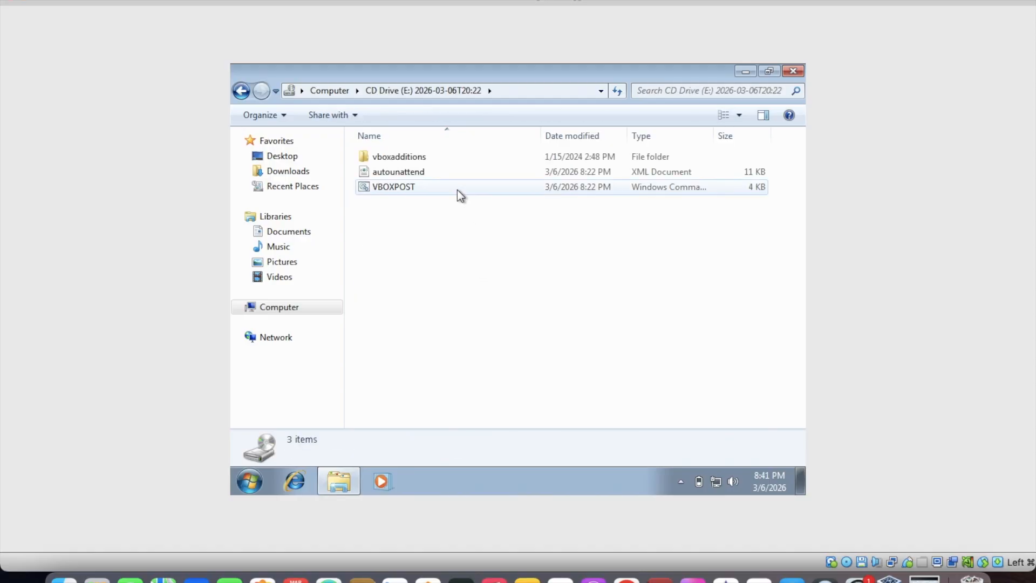
double_click(455, 185)
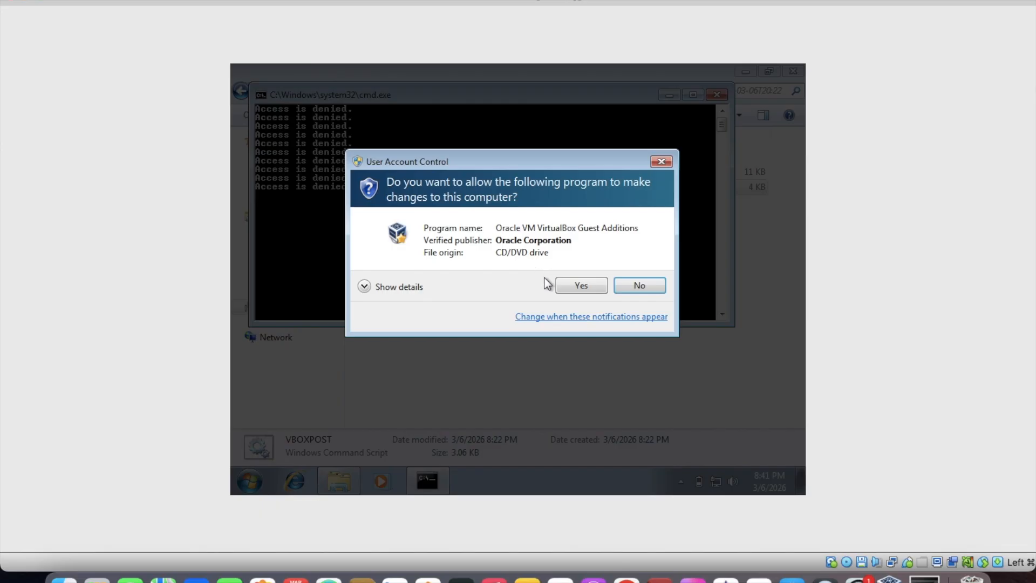
click(564, 289)
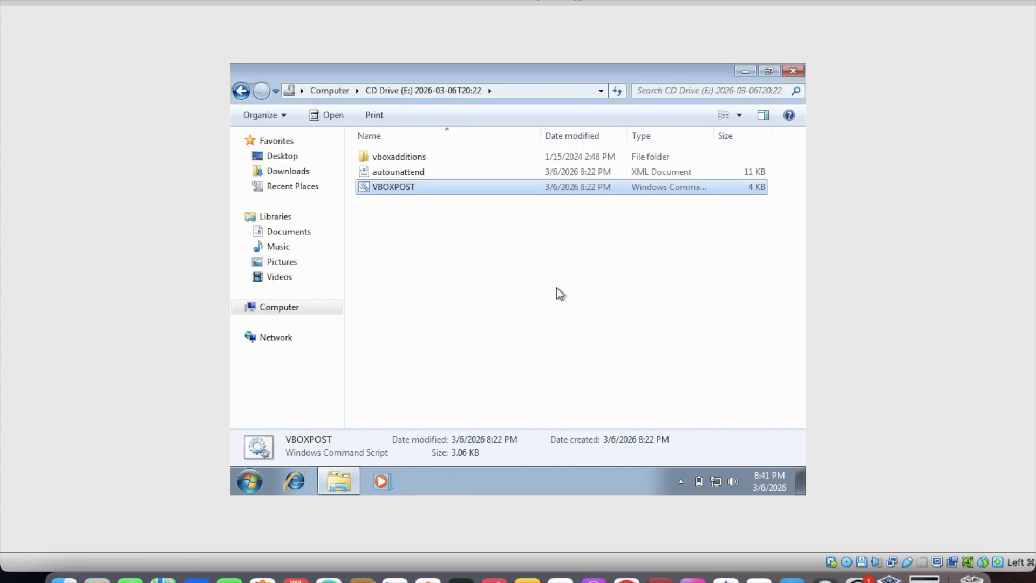
click(557, 288)
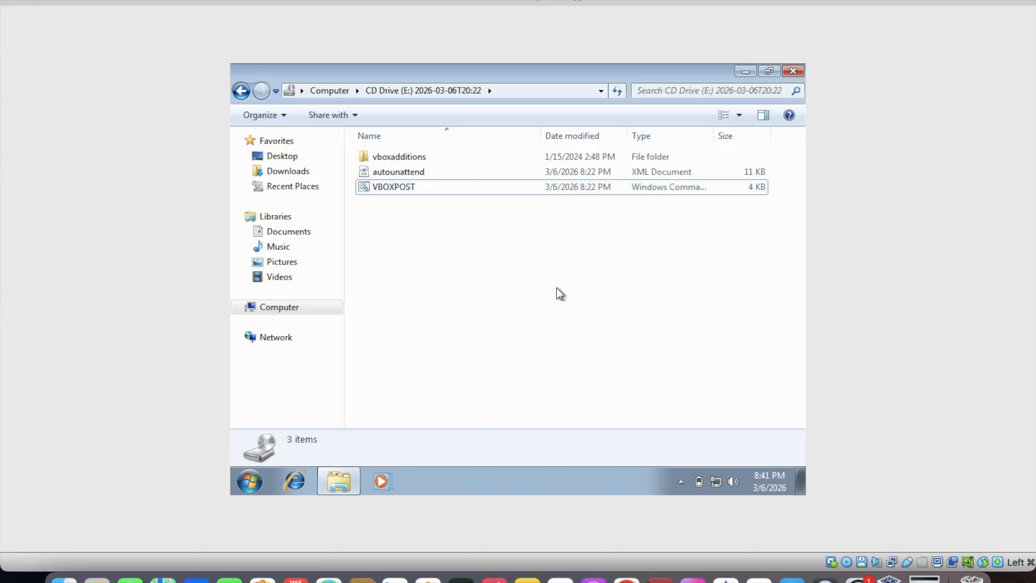
Launch VBoxWindowsAdditions-amd64 from the vboxadditions folder, allow it to make changes, and close the folder window
double_click(462, 160)
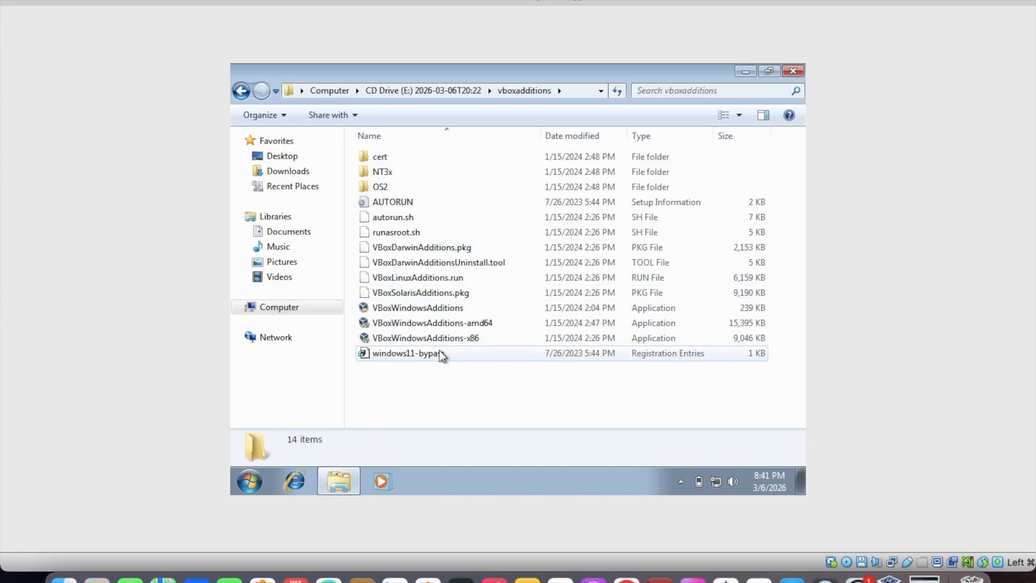
double_click(455, 323)
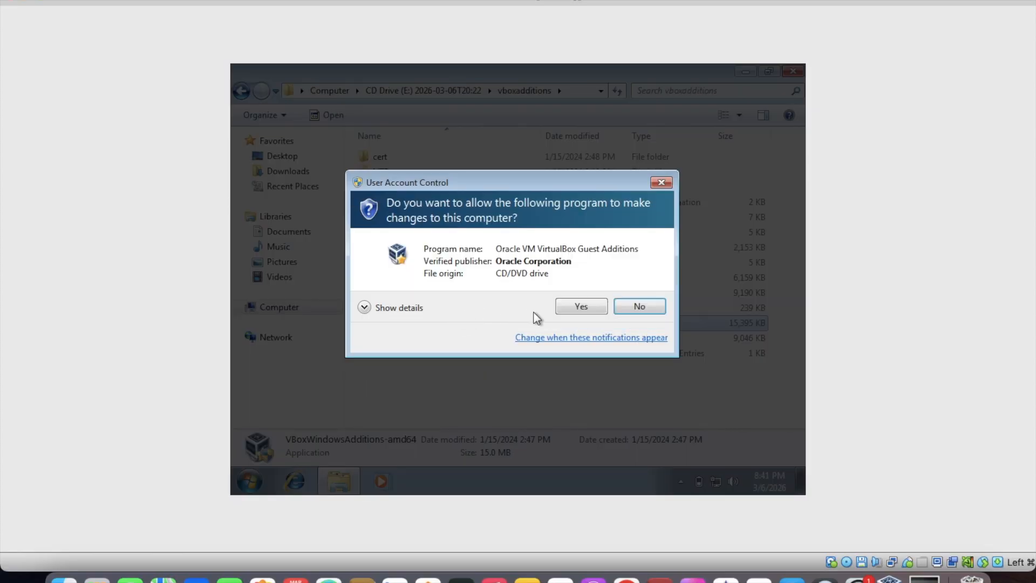
click(565, 308)
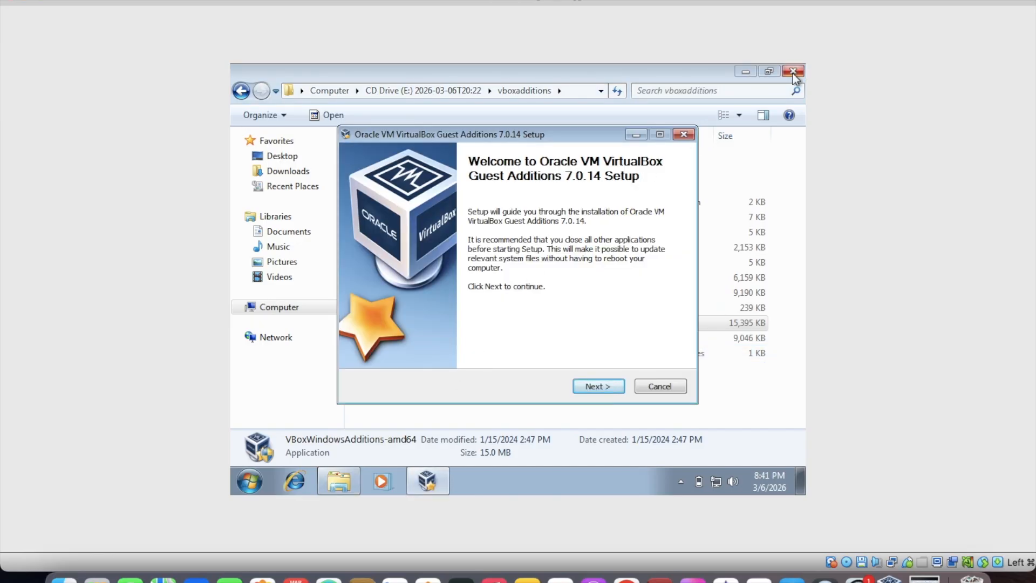
click(793, 72)
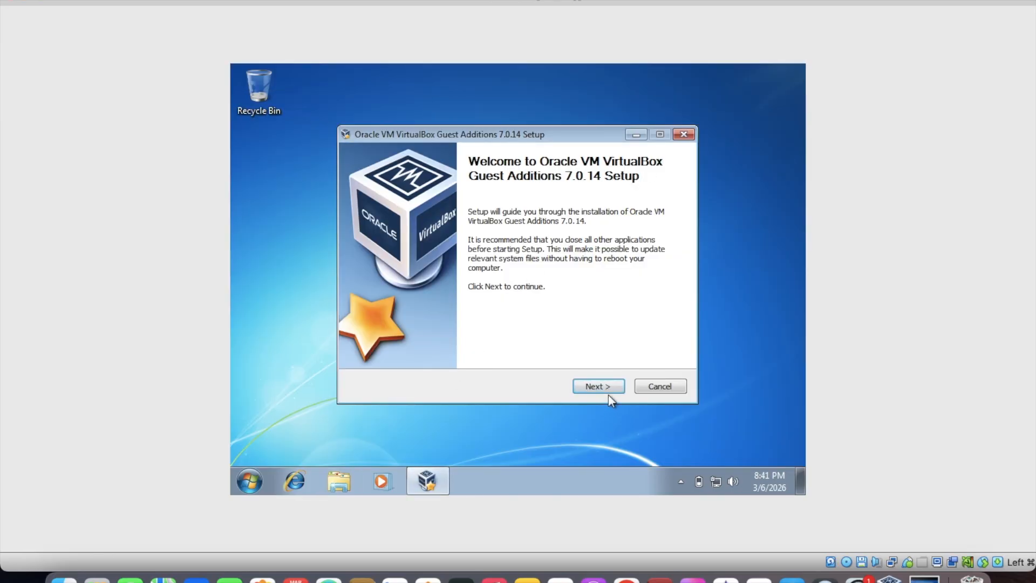
Install Guest Additions 7.0.14 with the default location and components, and finish setup with the option to reboot manually
click(605, 391)
click(605, 391)
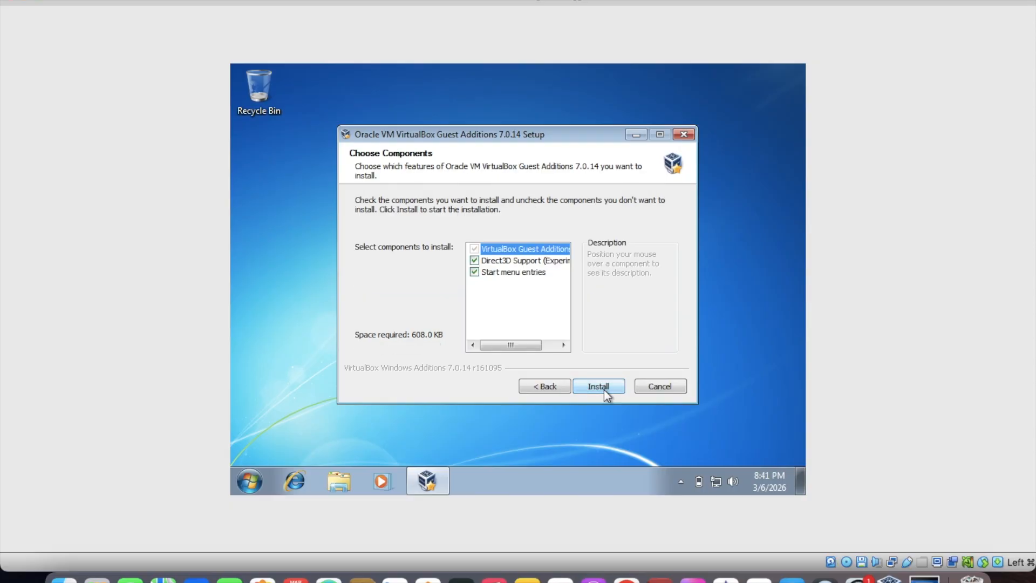
click(604, 389)
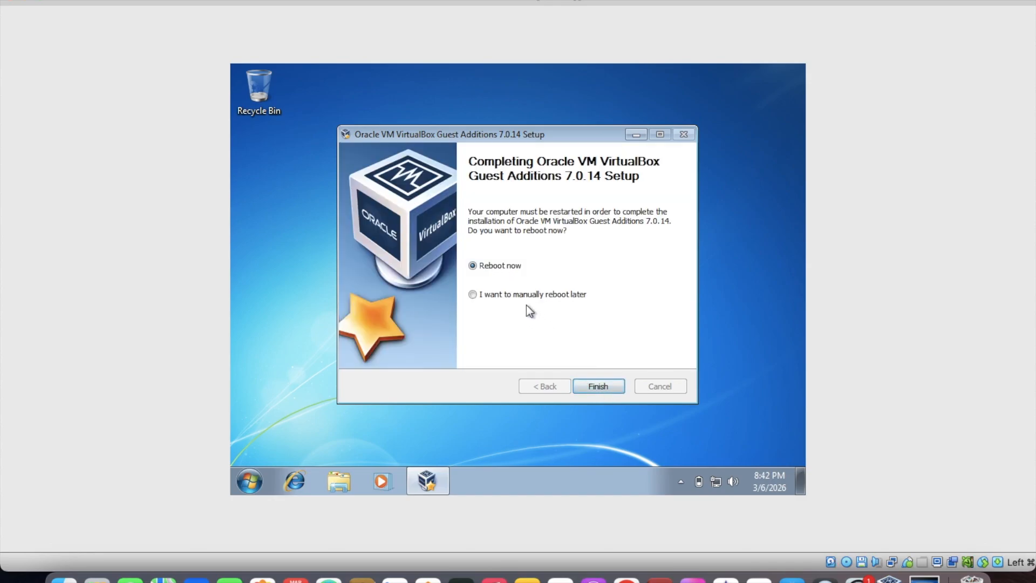
click(529, 296)
click(592, 386)
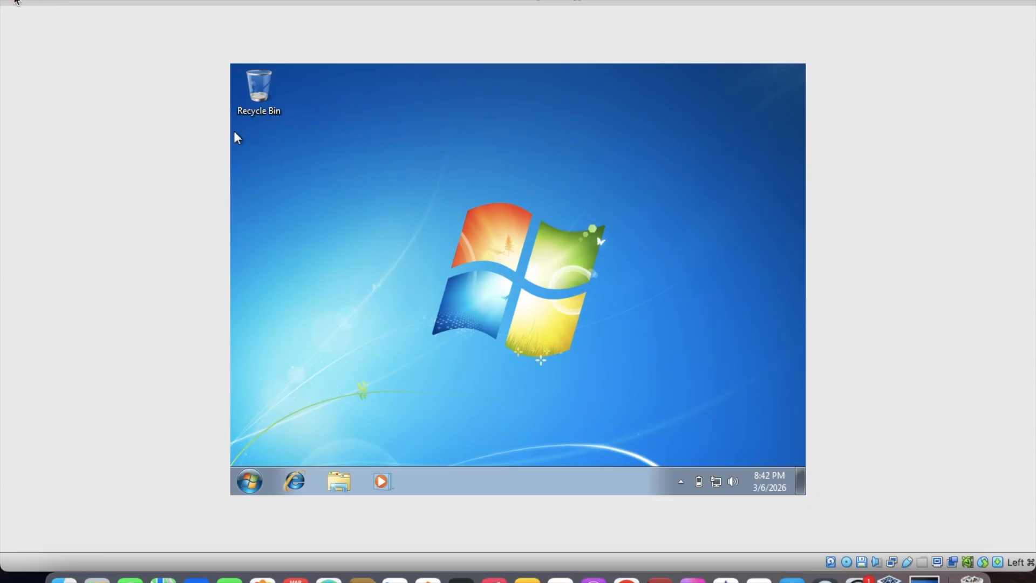
Close the virtual machine by powering it off
click(17, 3)
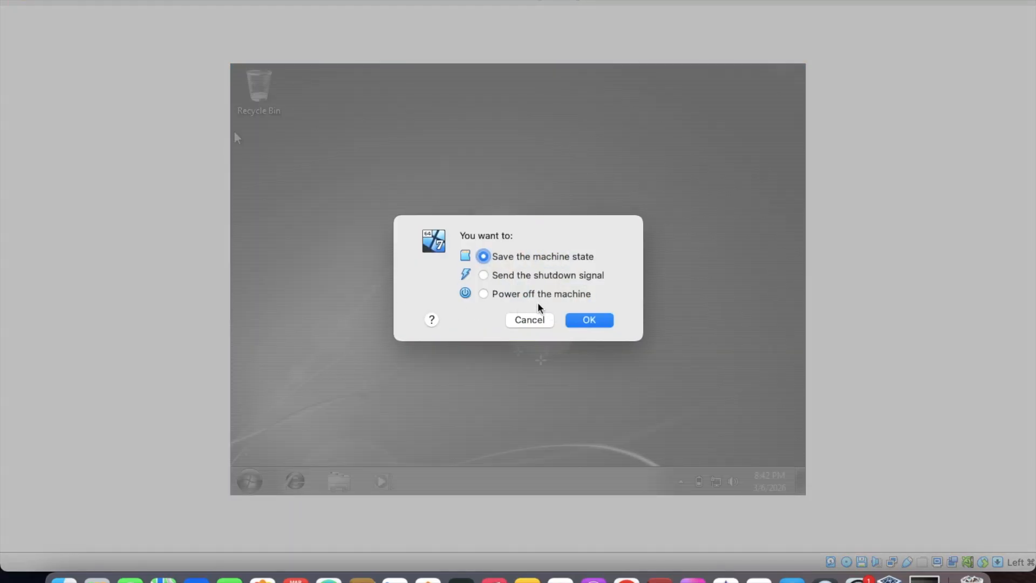
click(488, 294)
click(611, 326)
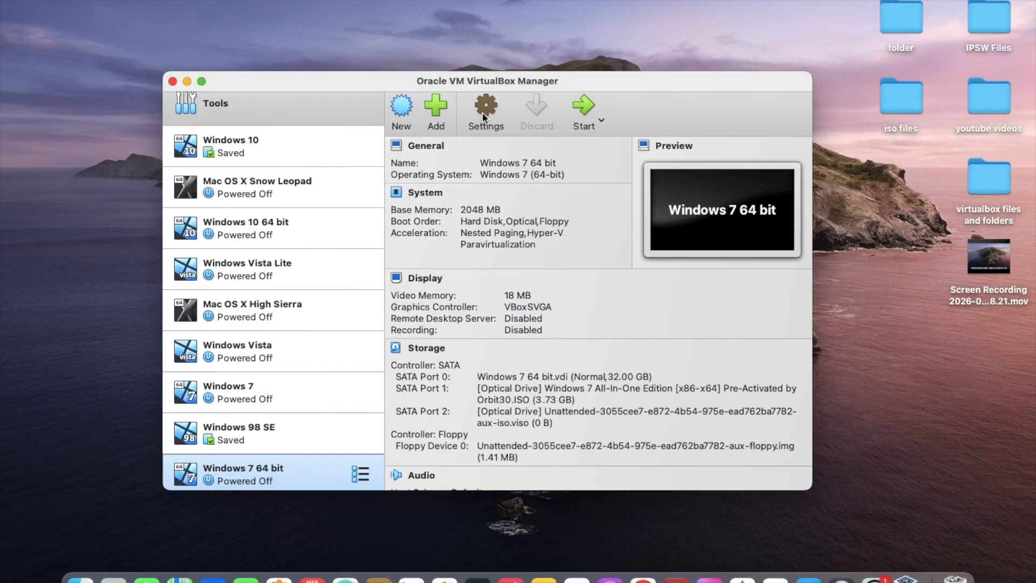
Set the Windows 7 64 bit machine's video memory to 128 MB and enable 3D acceleration in its display settings
click(484, 116)
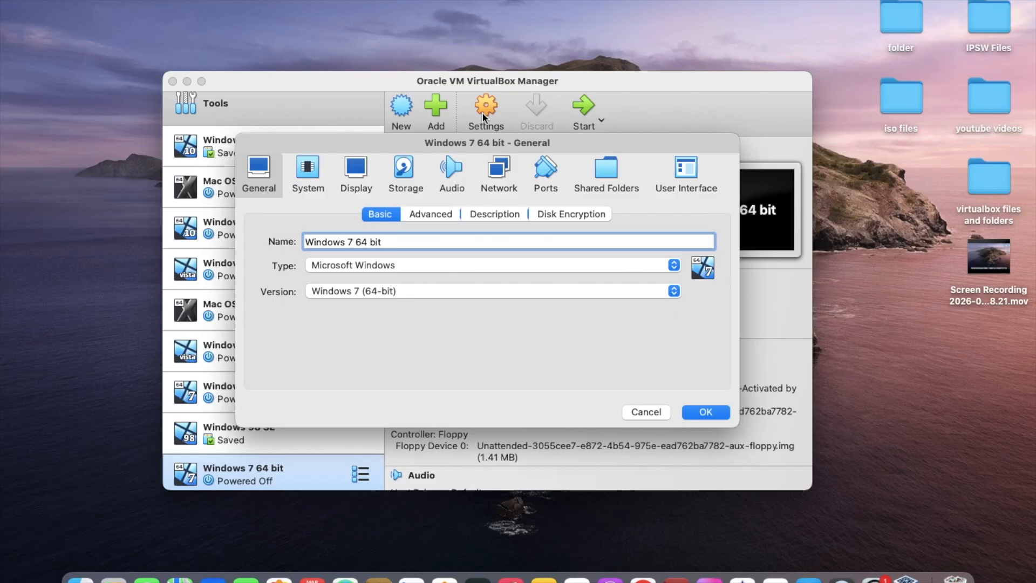
click(355, 167)
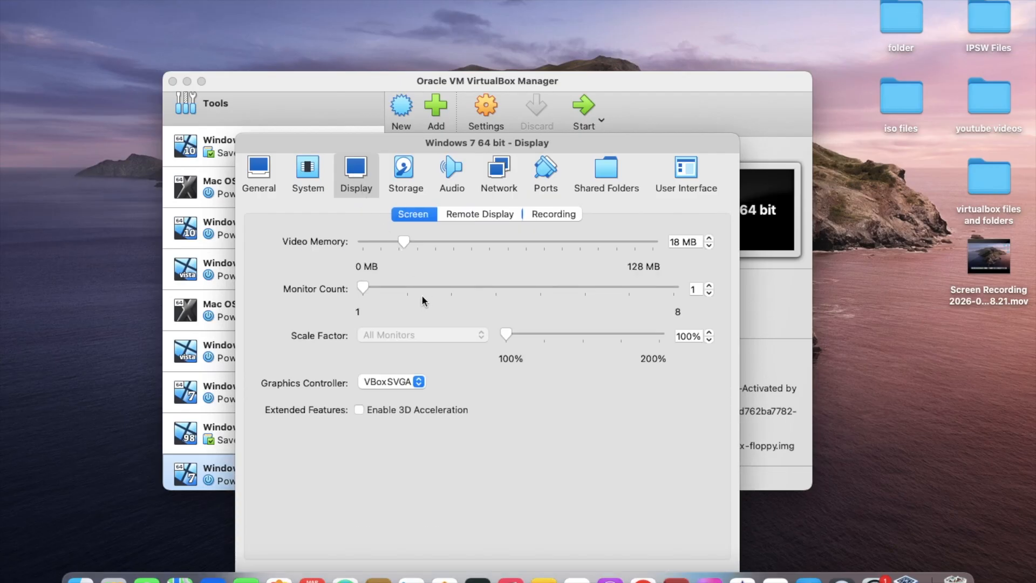
drag(405, 242, 838, 349)
click(452, 408)
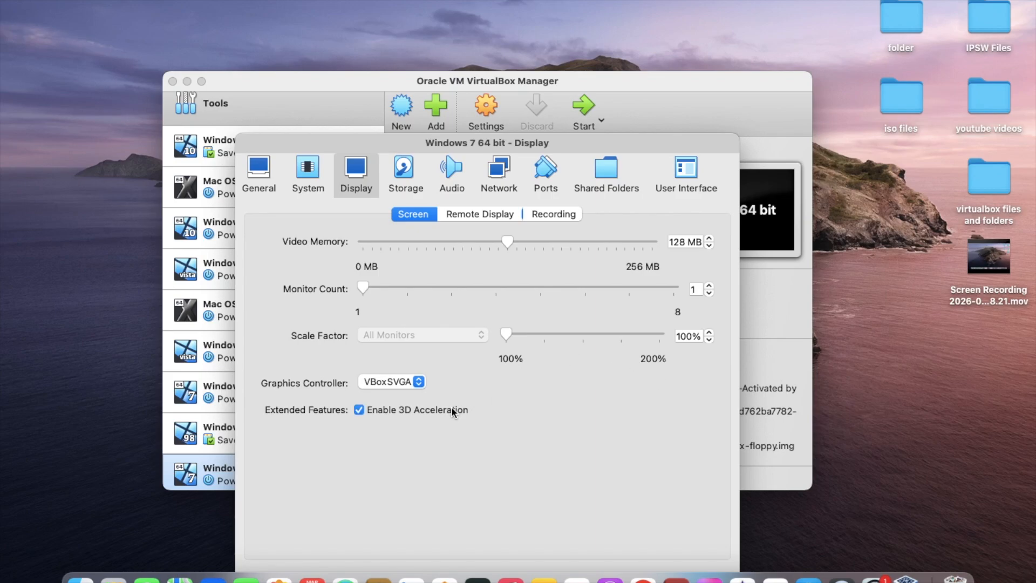
drag(552, 139, 570, 66)
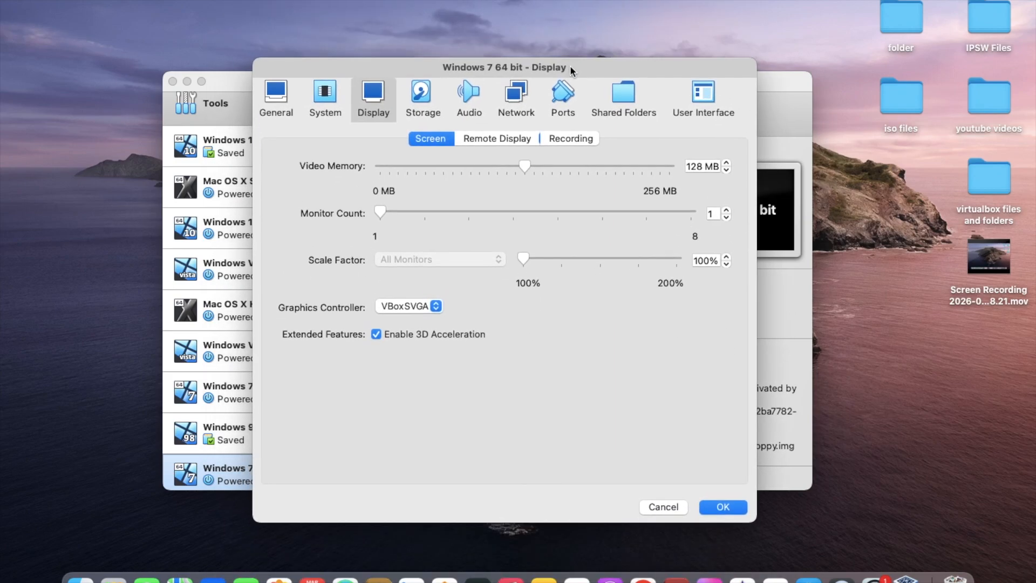
click(727, 507)
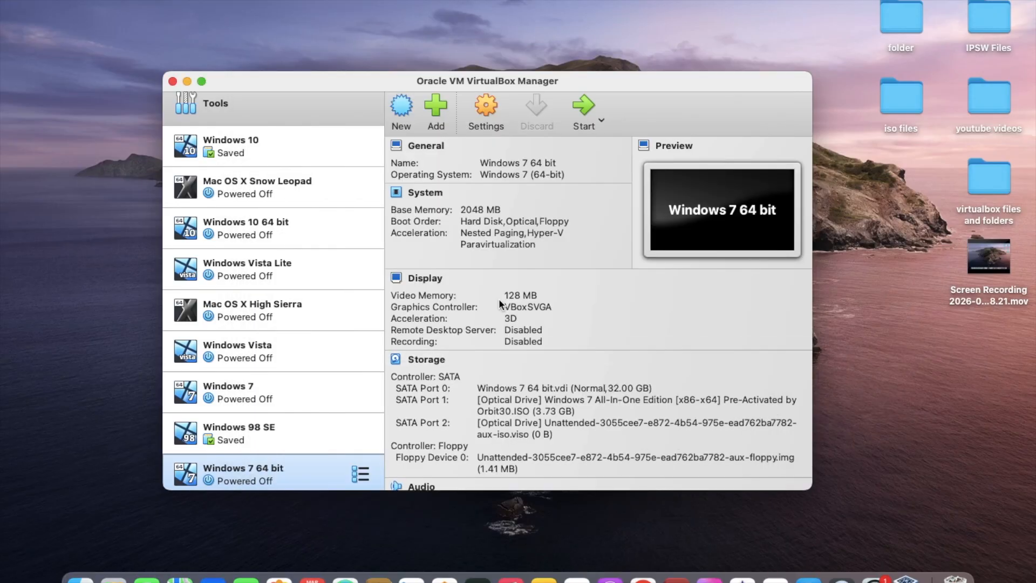
Start the Windows 7 64 bit machine, choose to start Windows normally, and dismiss the notifications
click(575, 119)
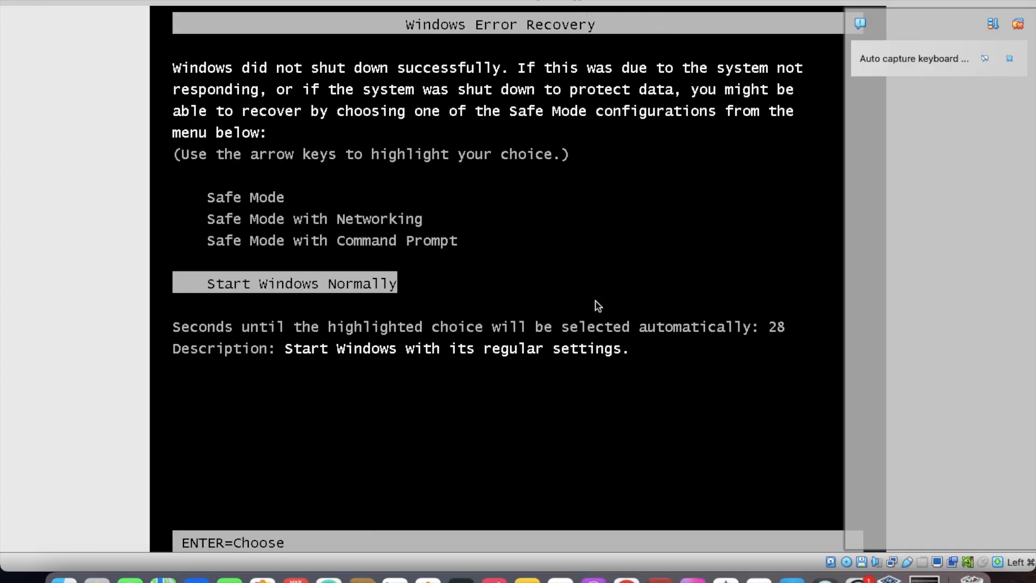
key(Return)
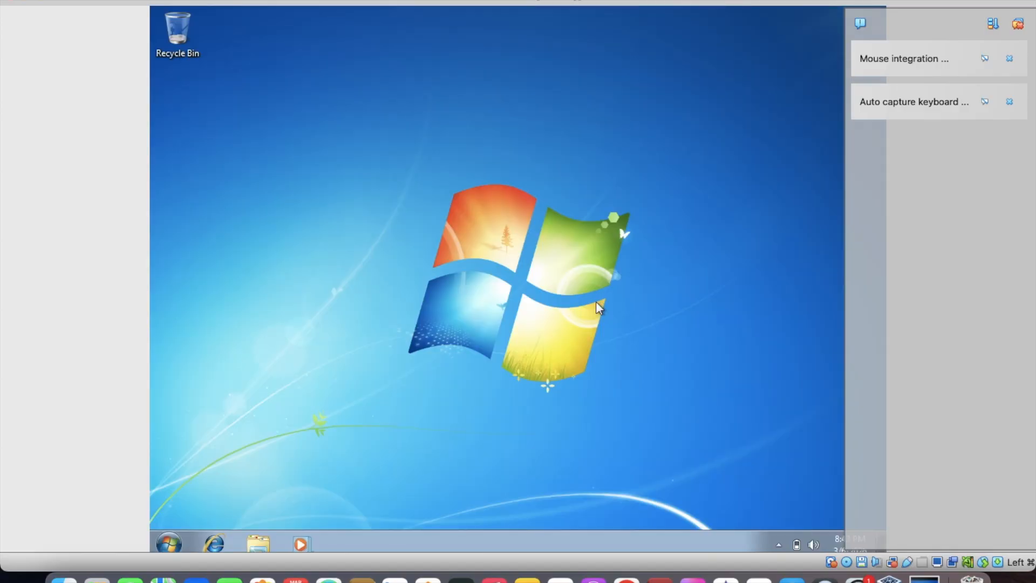
click(1020, 24)
Run the Aero effects troubleshooter from the desktop's personalization settings, and close both windows when it completes
right_click(509, 142)
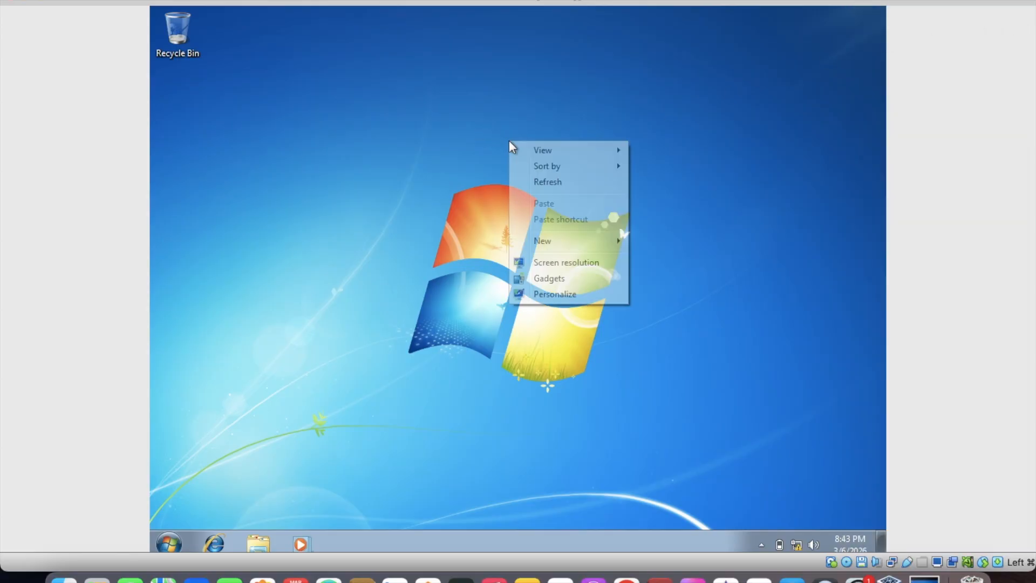
click(548, 295)
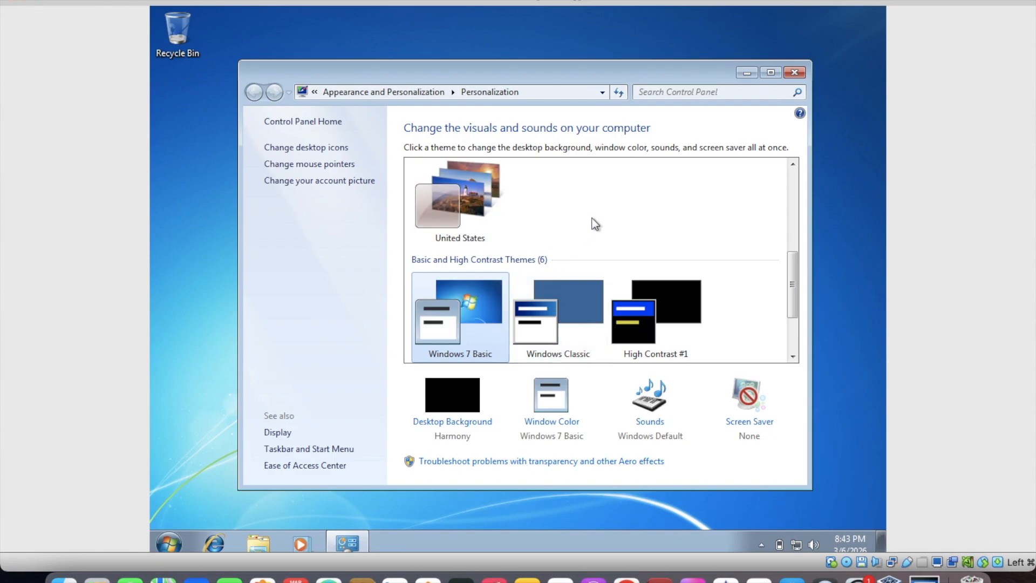
scroll(595, 236, up, 1)
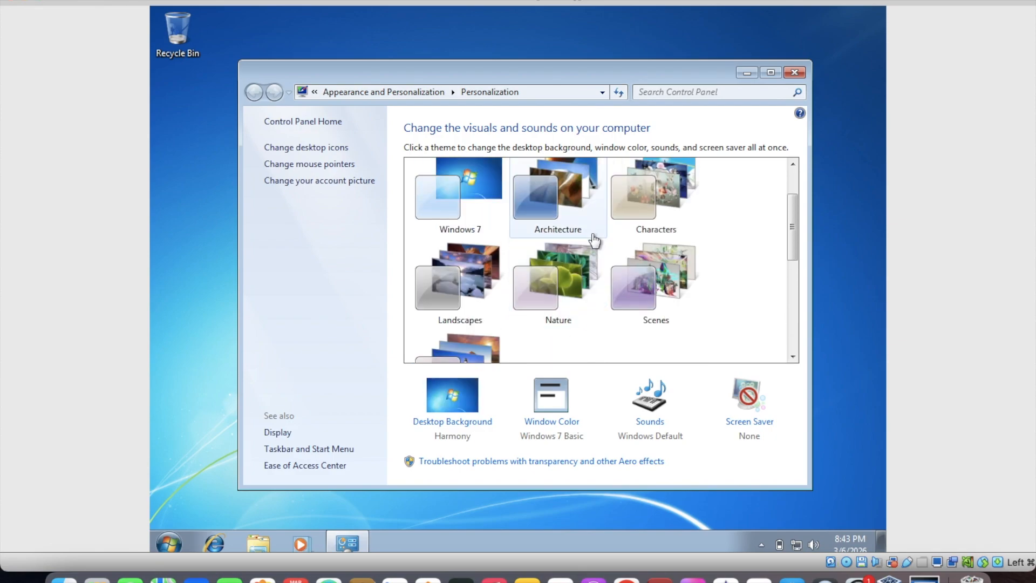
click(488, 463)
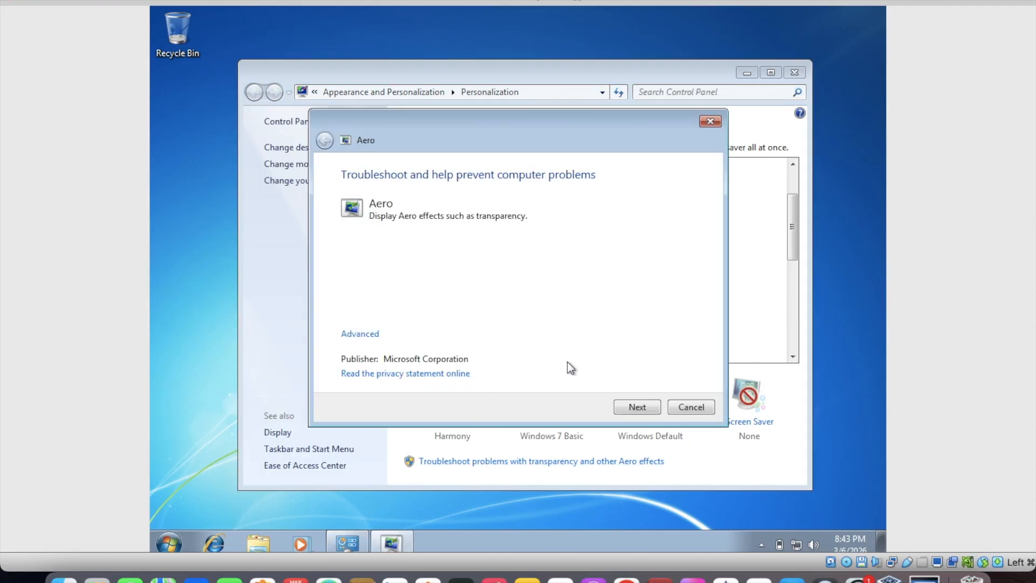
click(635, 407)
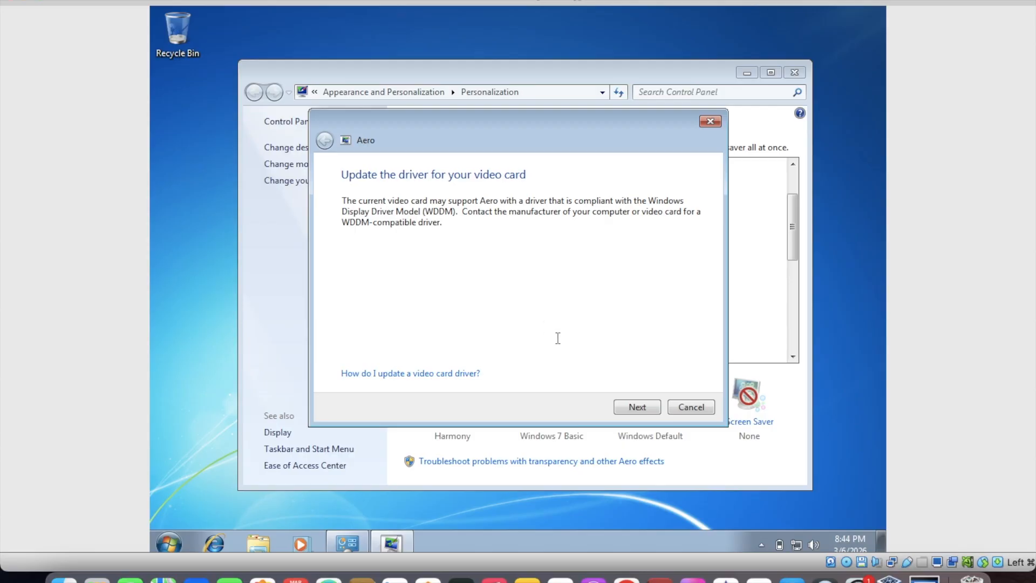
click(637, 407)
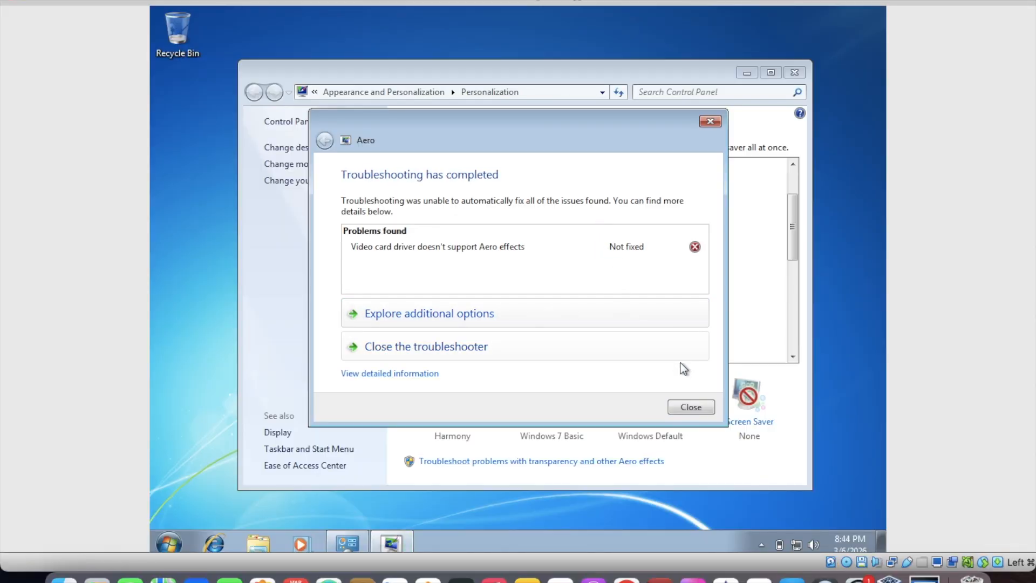
click(691, 406)
click(796, 73)
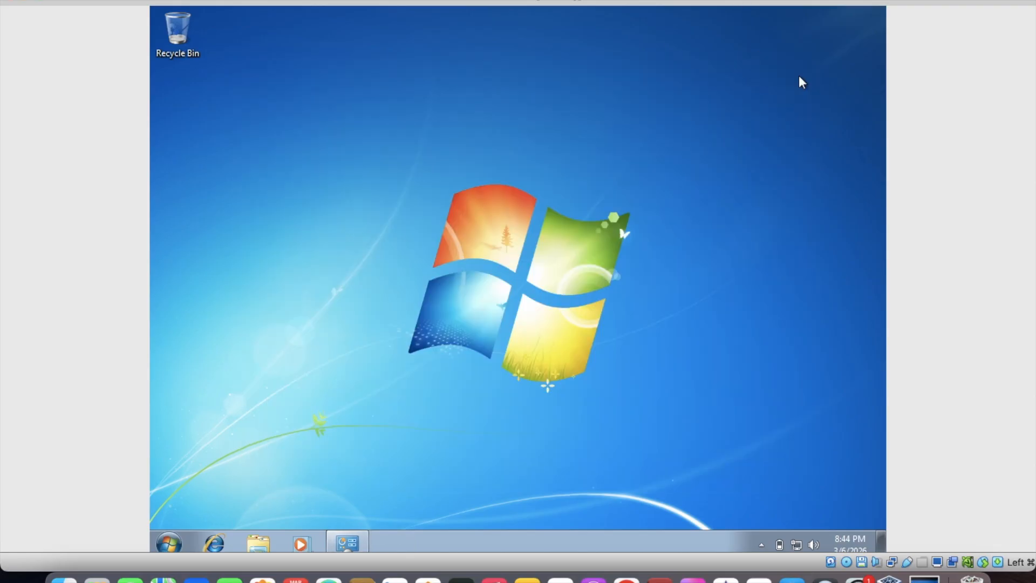
Restore the virtual machine window to its smaller size and maximize it again so the desktop fills it
double_click(561, 1)
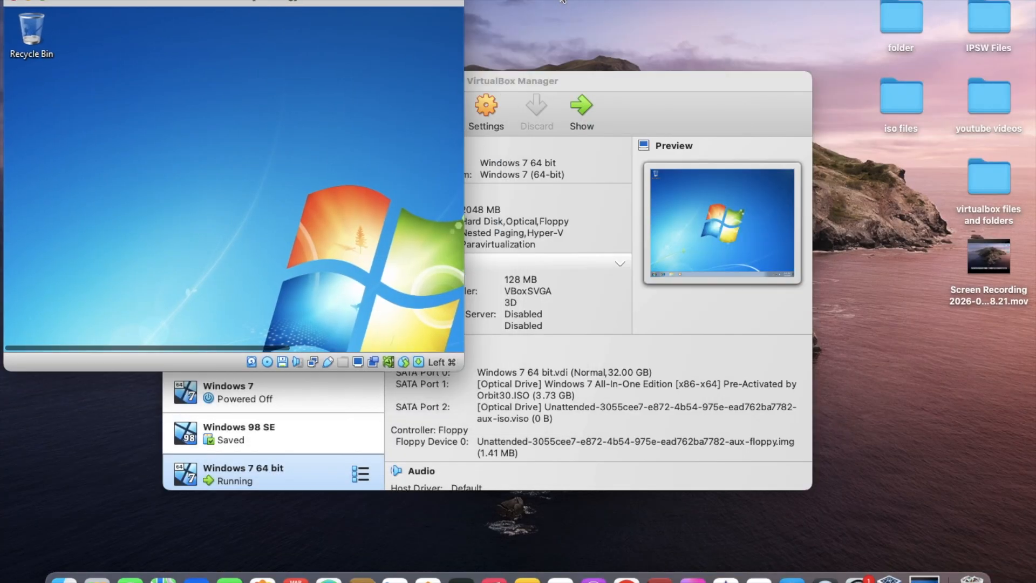
double_click(352, 3)
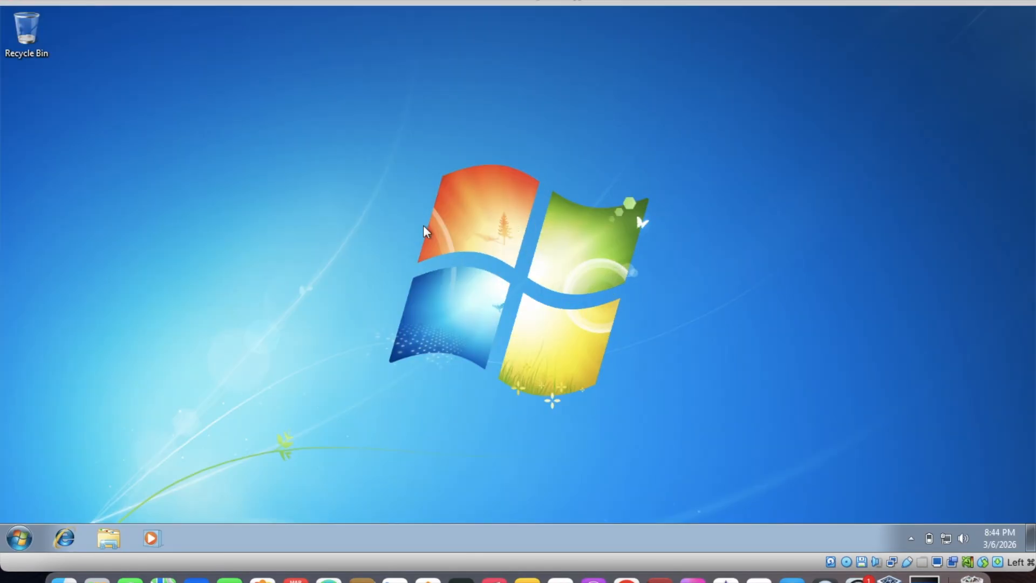
click(19, 538)
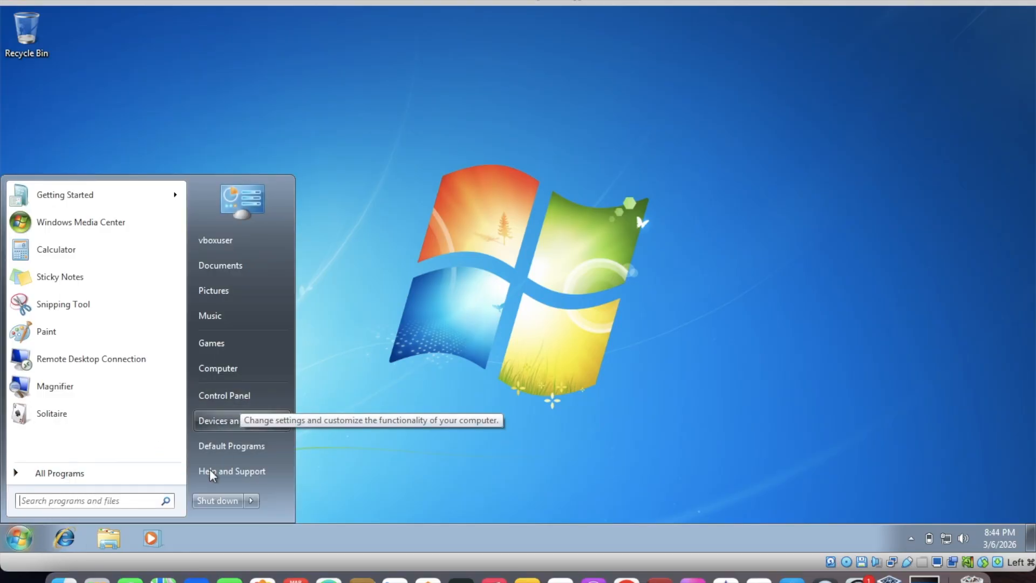
click(136, 499)
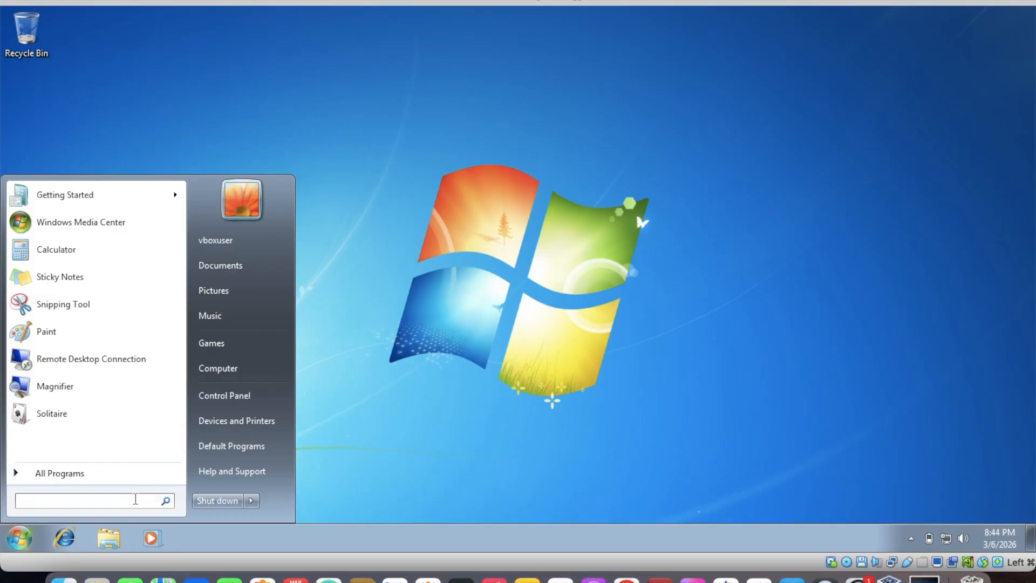
click(399, 65)
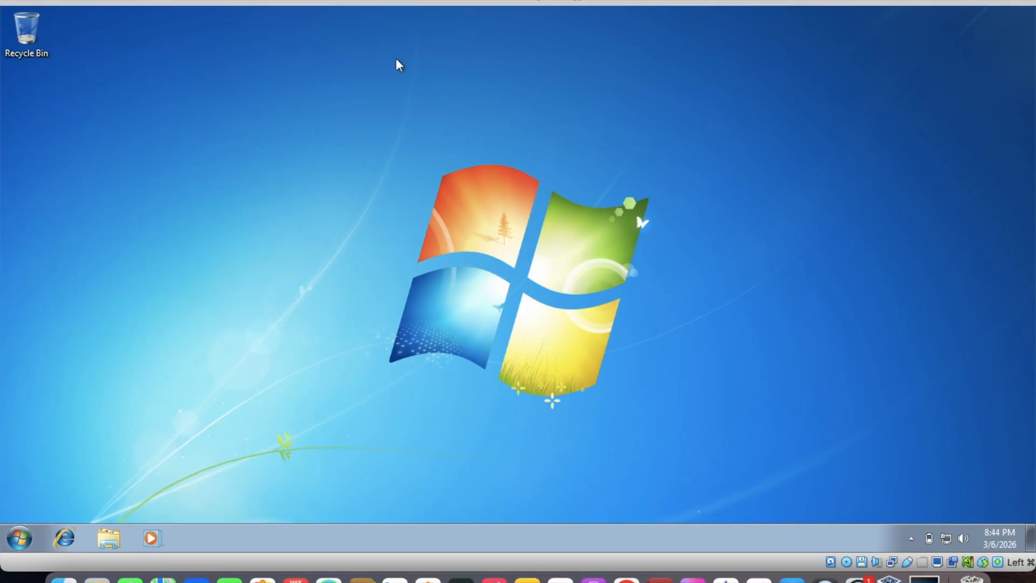
Add the Computer and User's Files icons to the desktop through the personalization settings for desktop icons
right_click(399, 65)
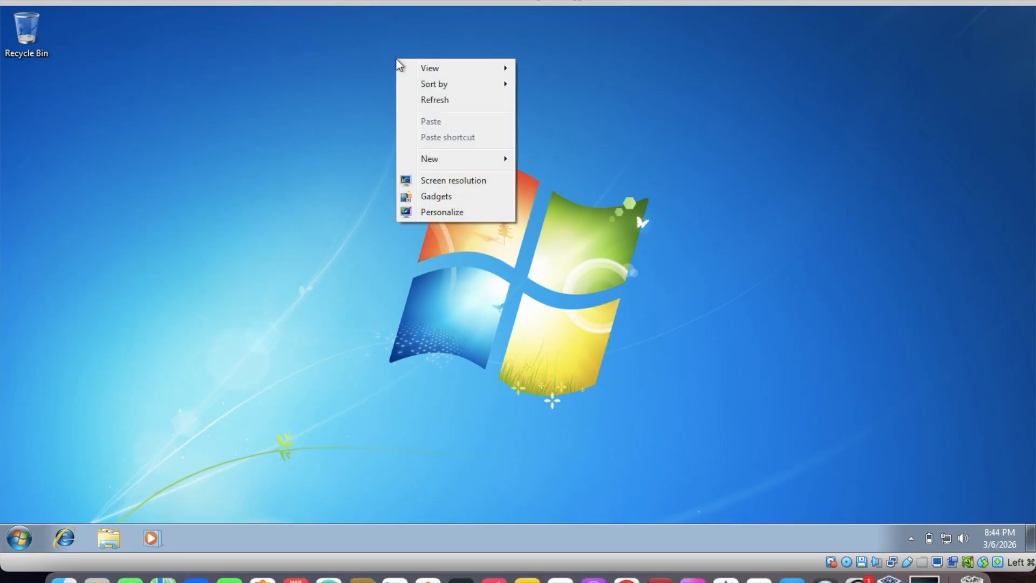
click(440, 213)
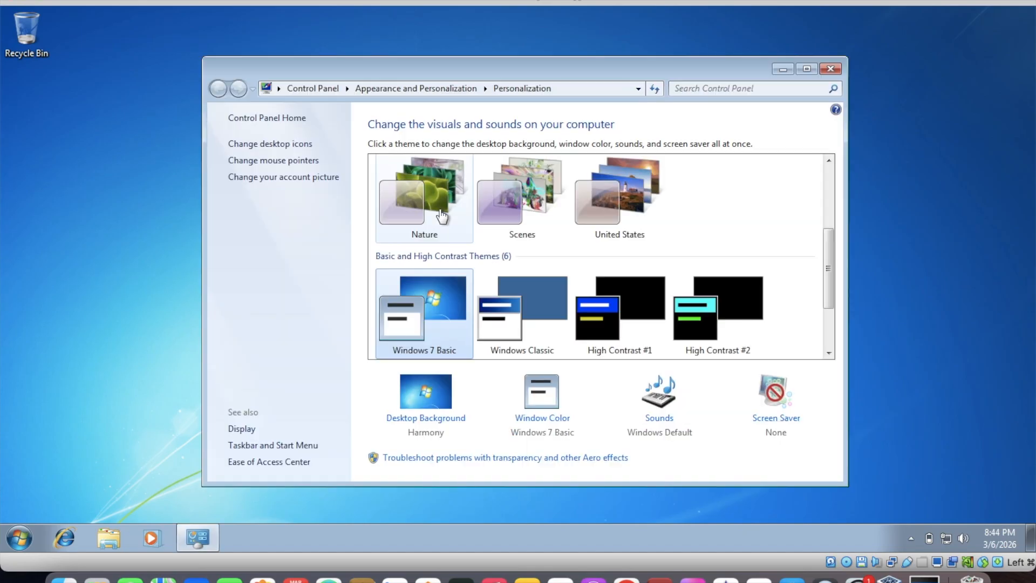
click(299, 143)
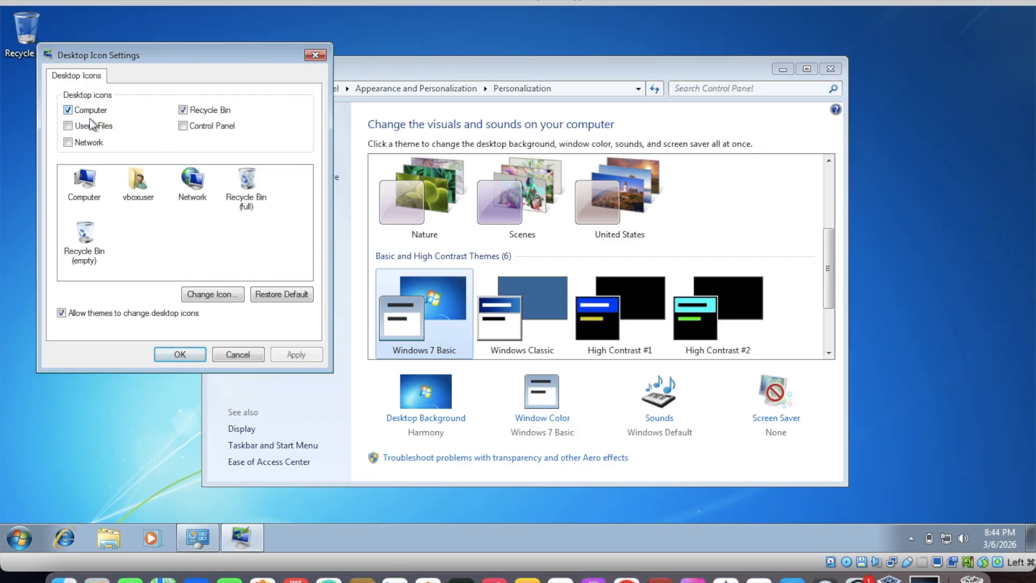
click(296, 356)
click(180, 355)
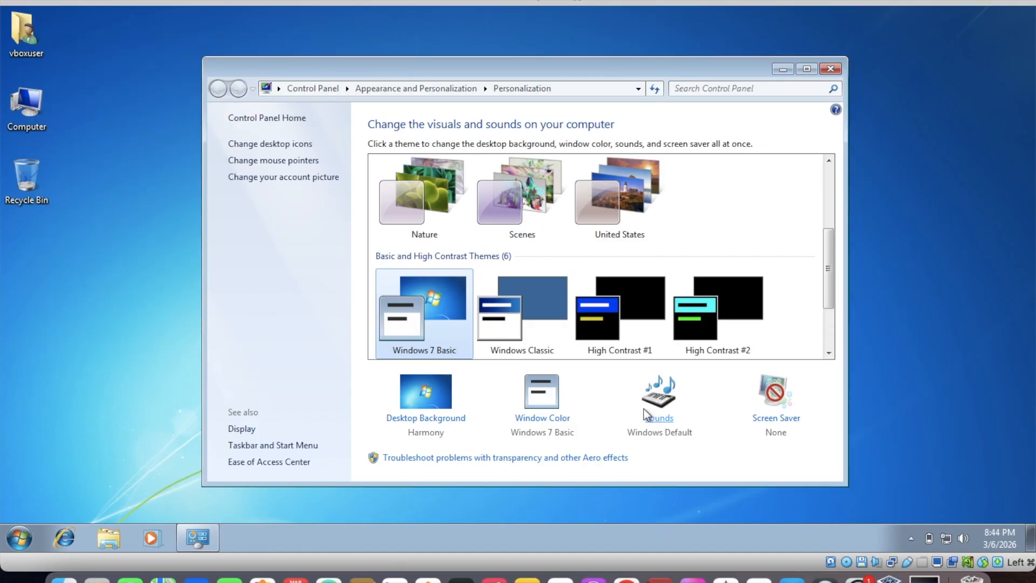
Set the Active Title Bar size to 19 in the window color and appearance settings, apply it, and close personalization
click(561, 420)
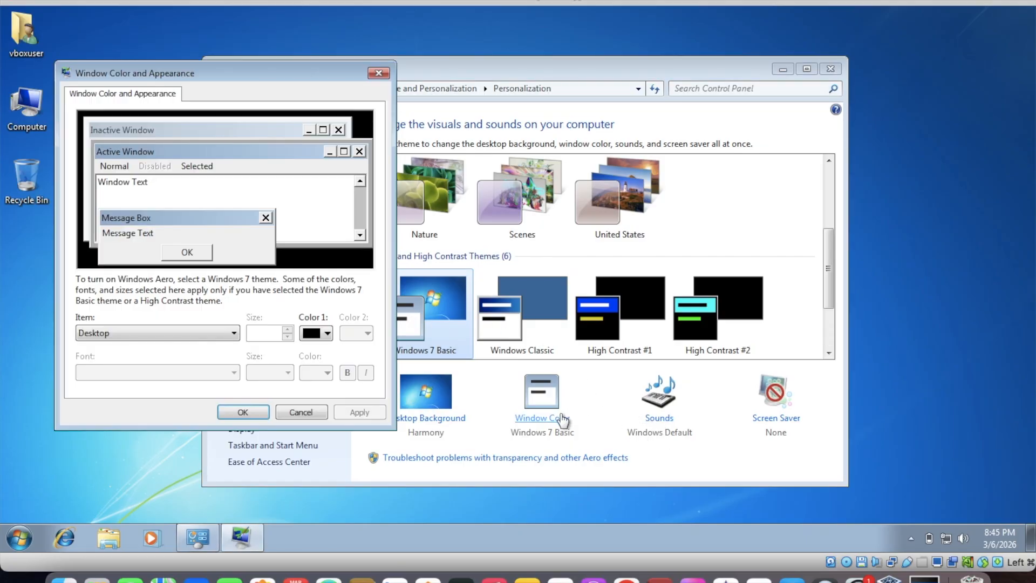
click(130, 337)
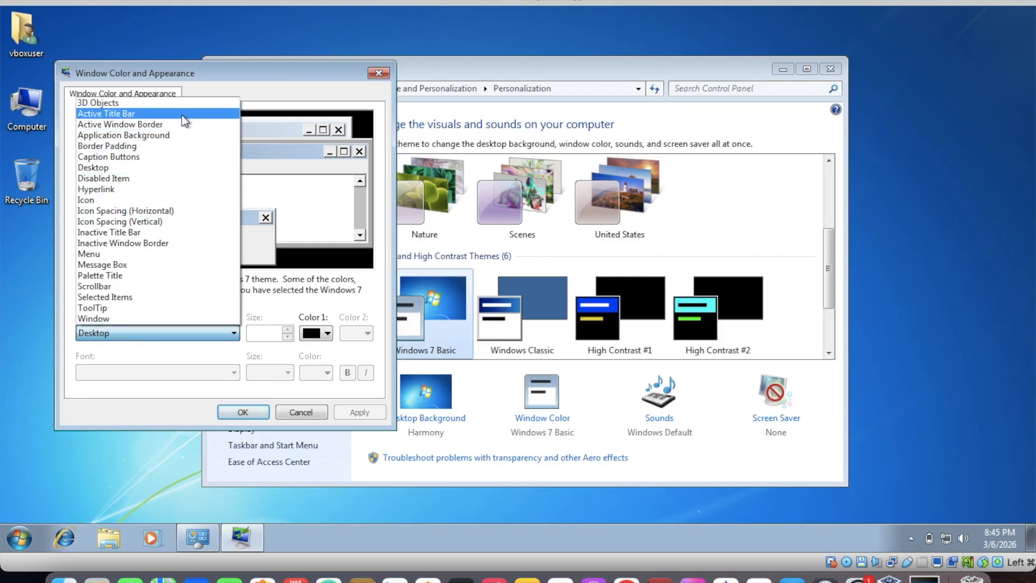
click(184, 114)
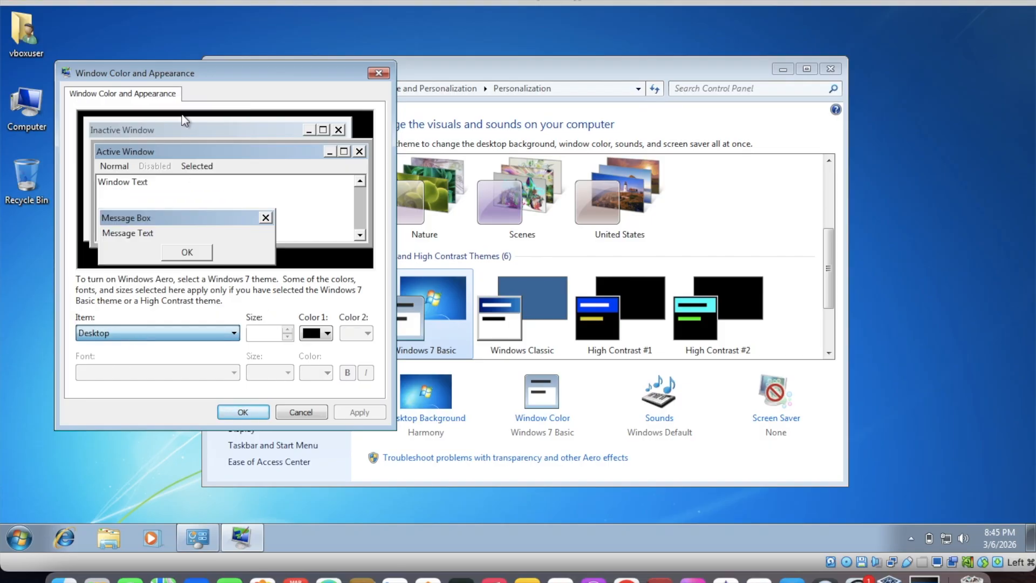
click(288, 336)
click(287, 337)
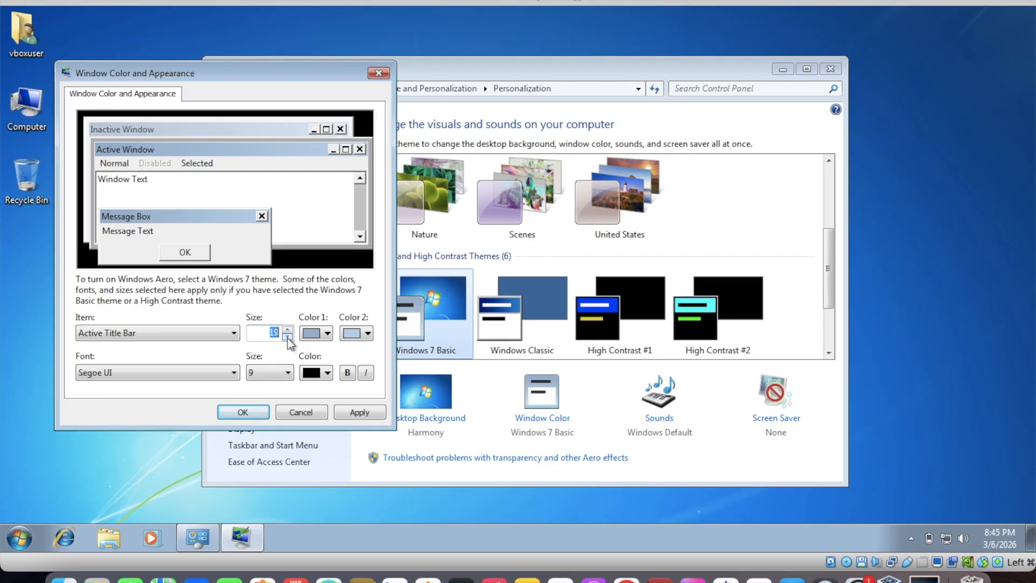
click(356, 413)
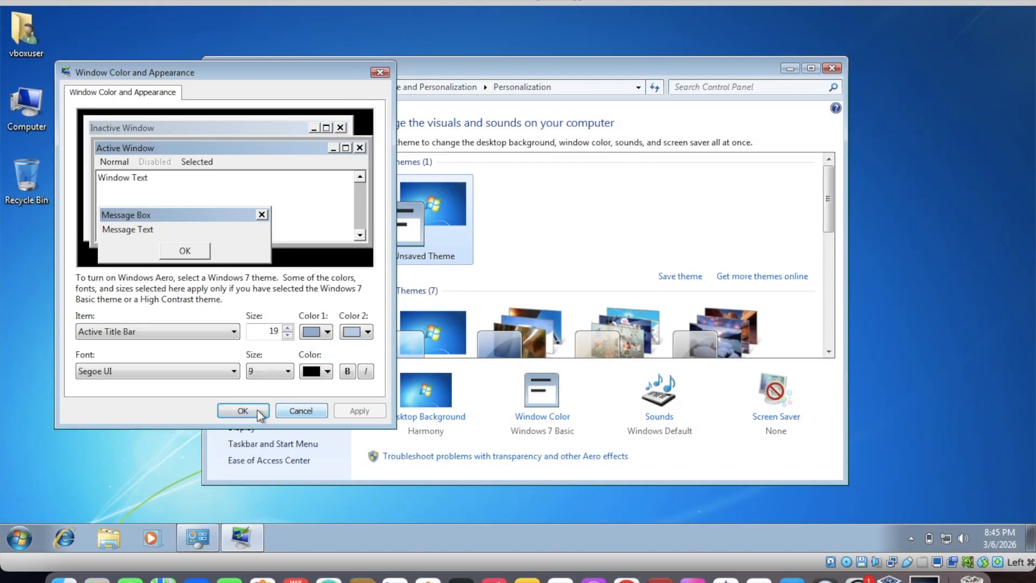
click(242, 411)
click(832, 68)
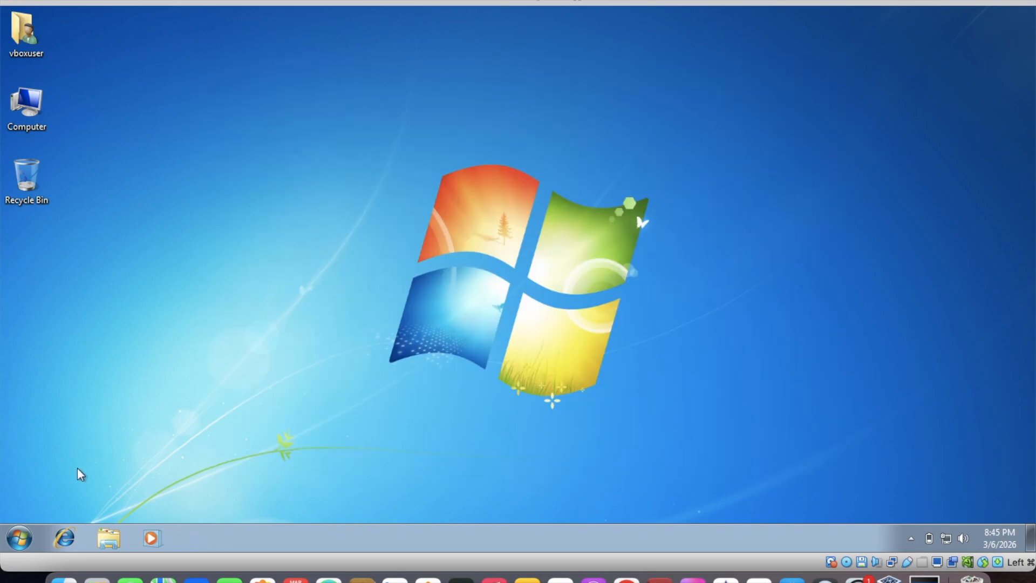
Open Control Panel, maximize and restore its window, look through the Hardware and Sound category, and close it
click(19, 538)
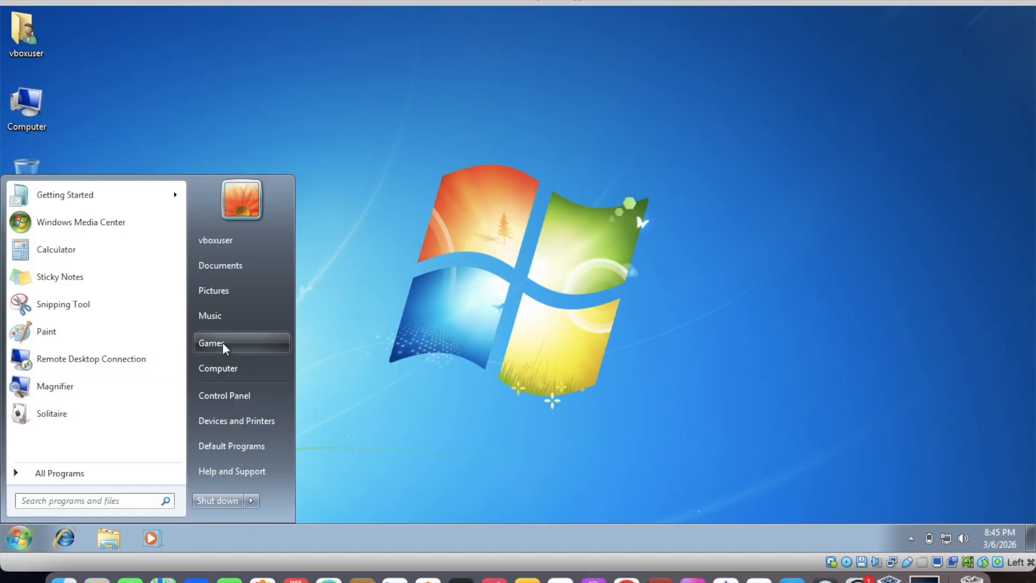
click(229, 396)
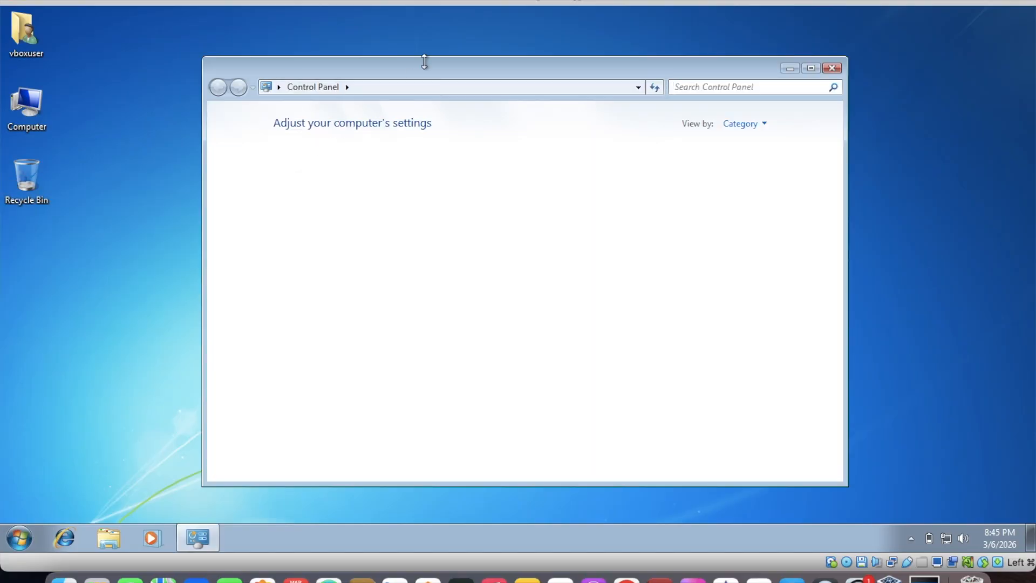
drag(426, 64, 376, 64)
double_click(371, 63)
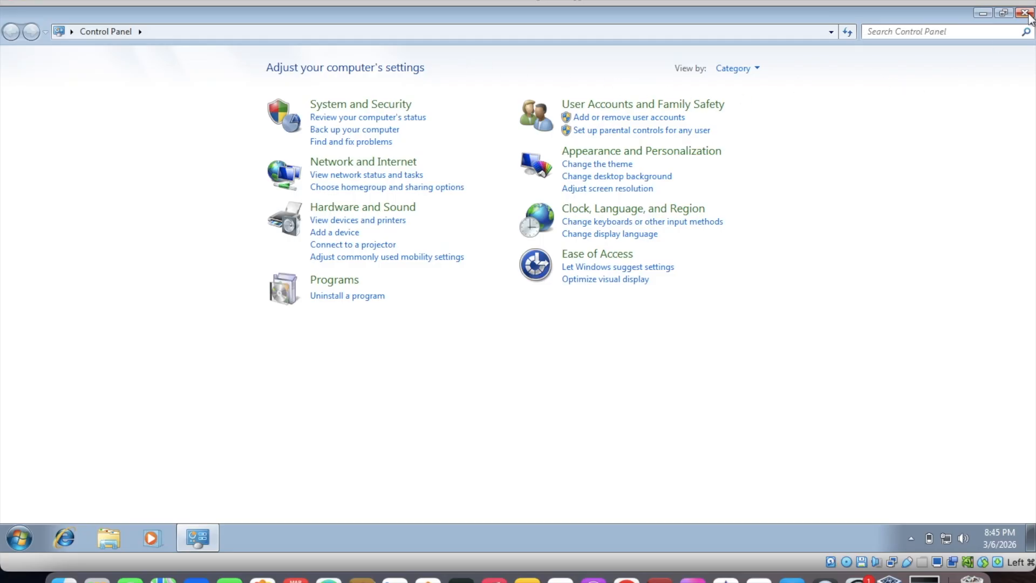
click(1001, 15)
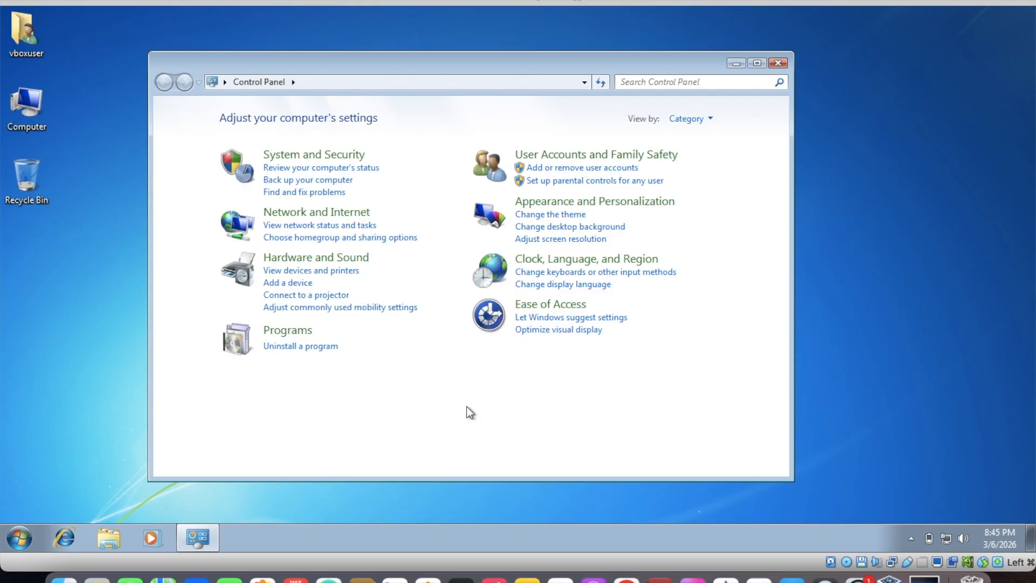
click(320, 262)
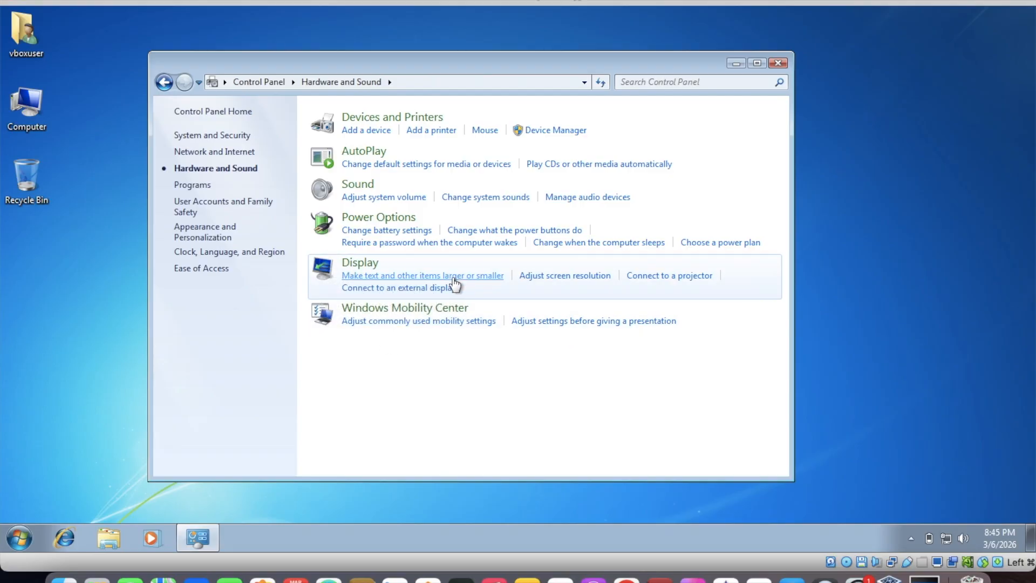
click(778, 64)
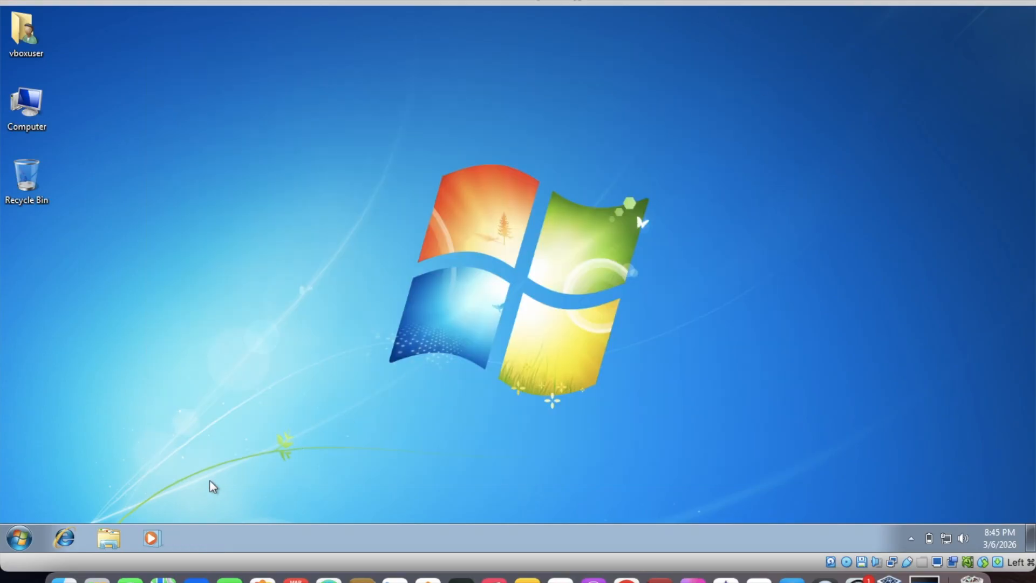
Open Device Manager by running devmgmt.msc and expand the Display adapters category
click(20, 537)
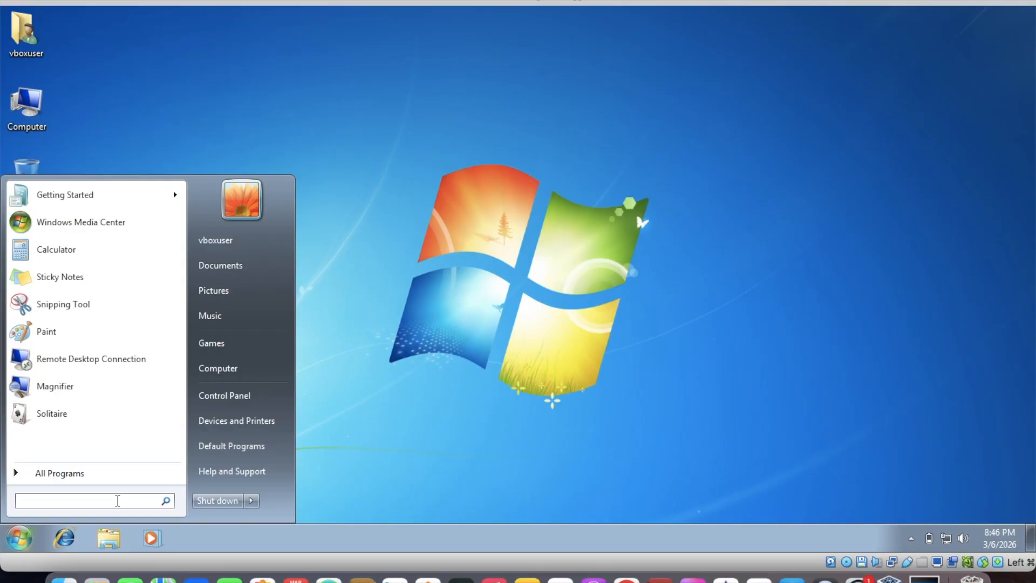
text(dev)
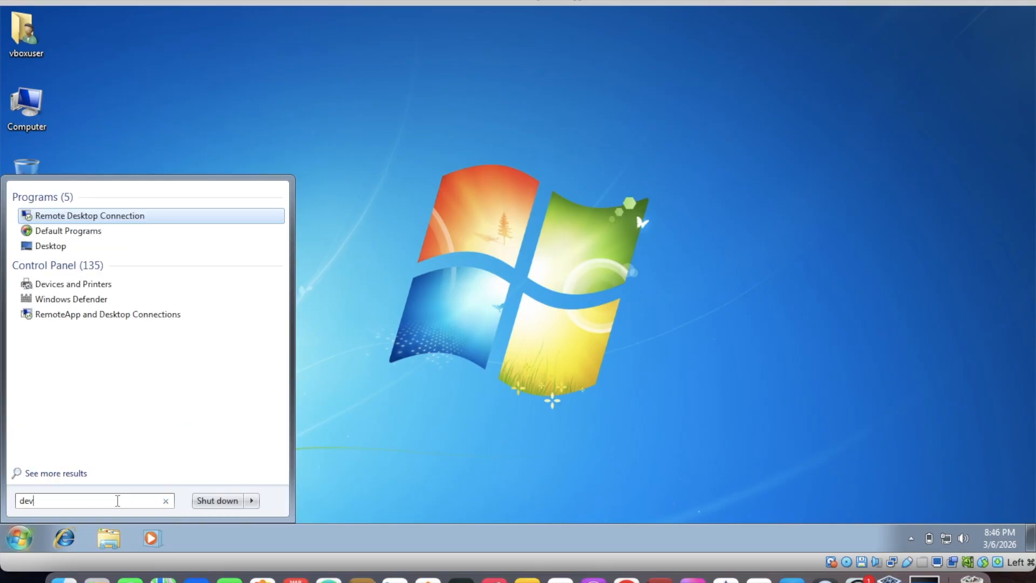
text(mgmt.msc)
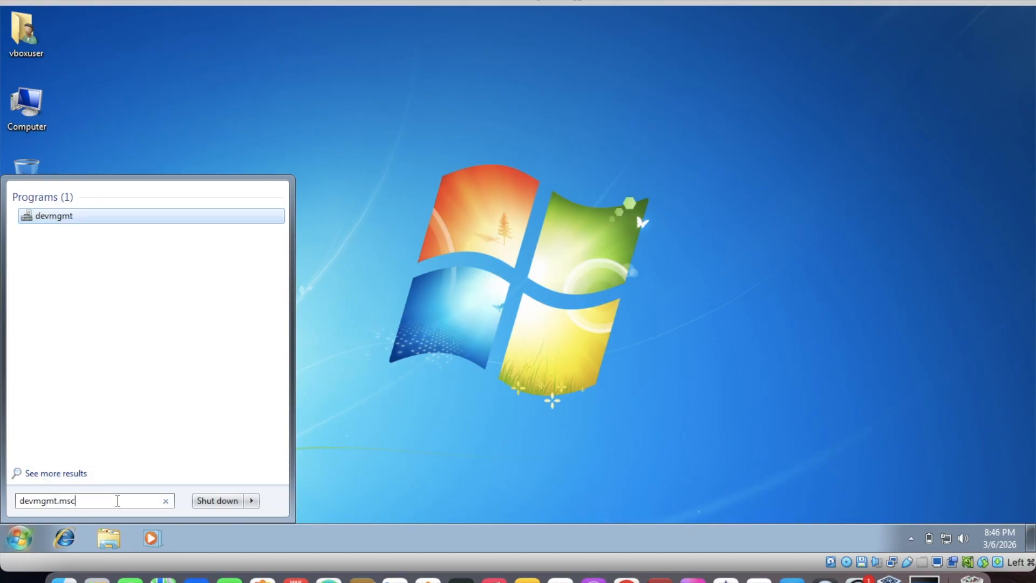
key(Return)
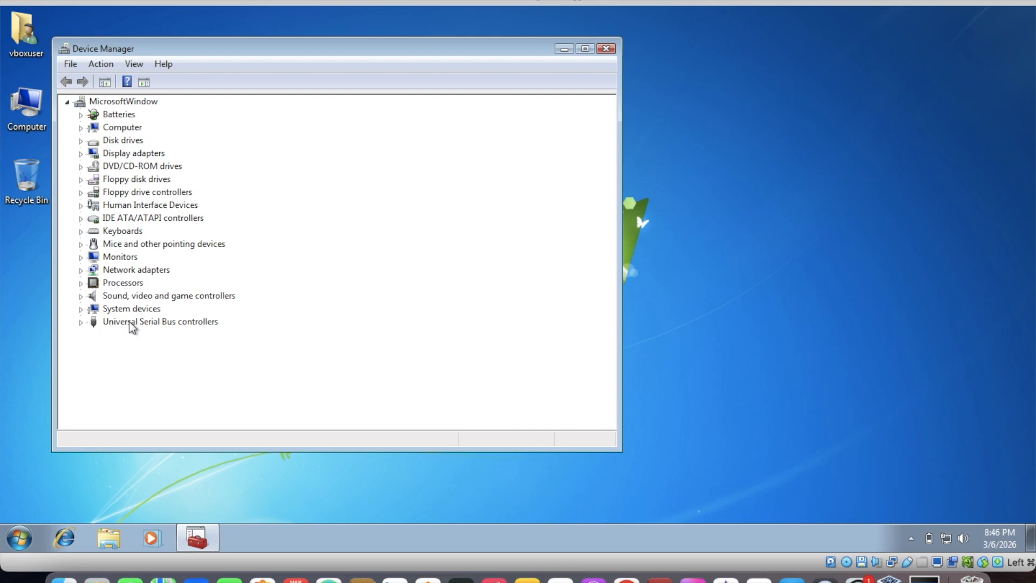
click(159, 157)
double_click(159, 157)
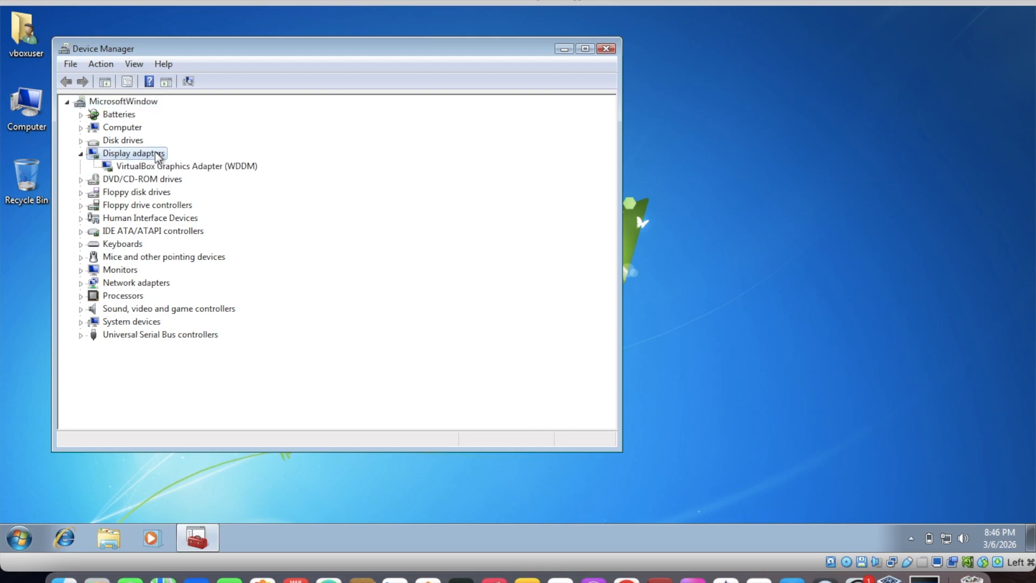
Search automatically for updated driver software for the VirtualBox Graphics Adapter (WDDM), and close the update wizard
click(164, 168)
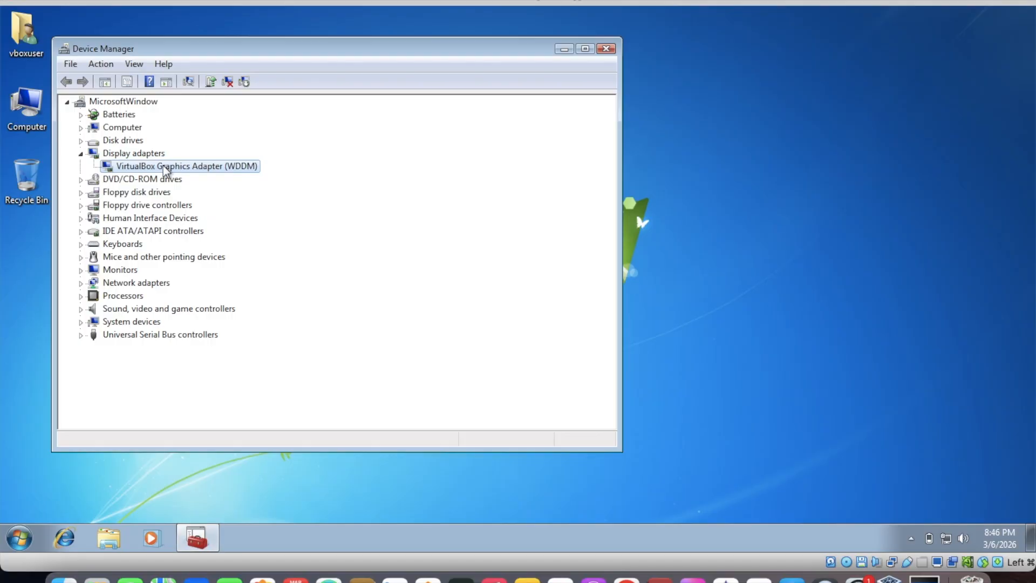
right_click(165, 170)
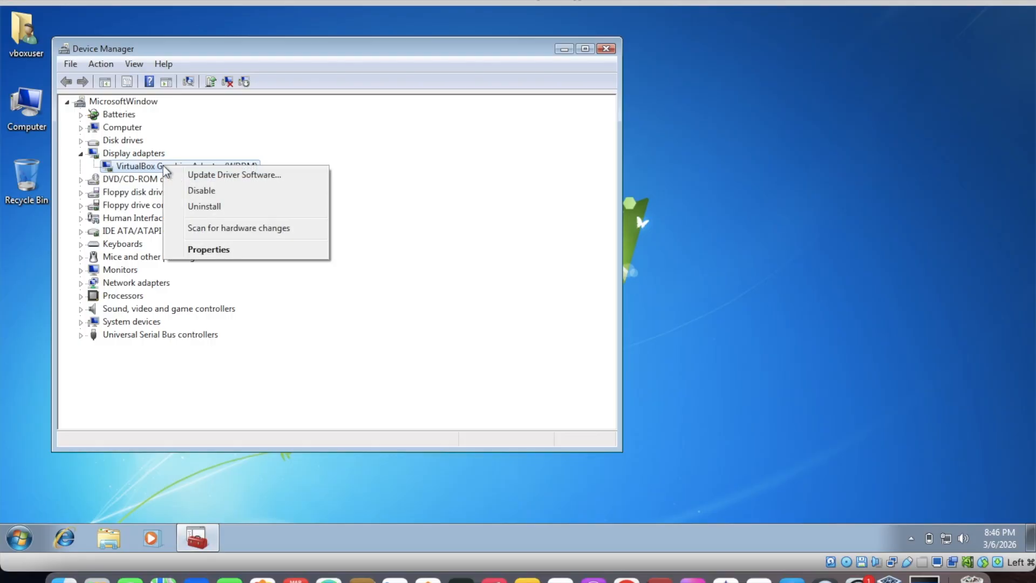
click(191, 178)
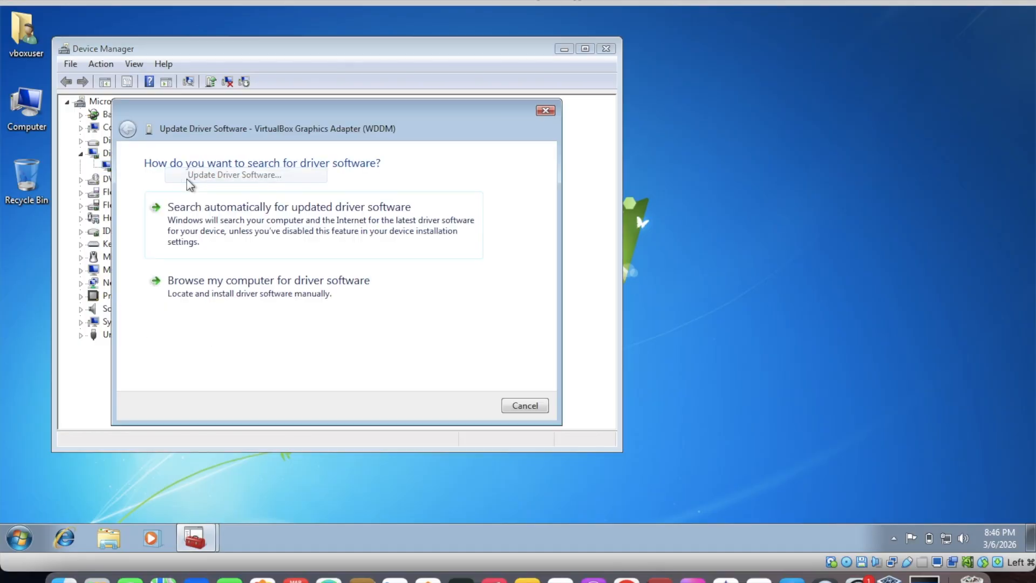
click(258, 256)
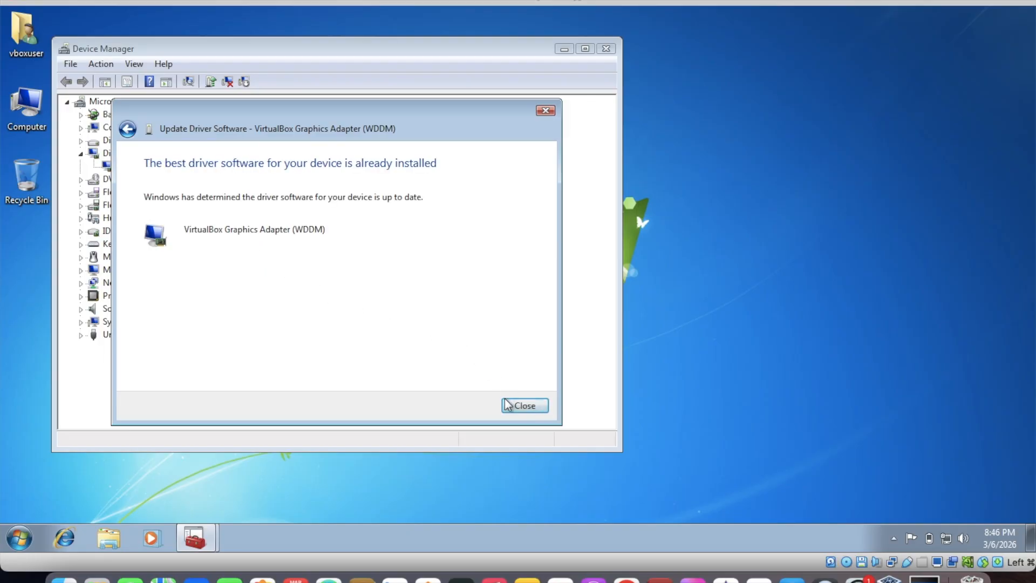
click(521, 406)
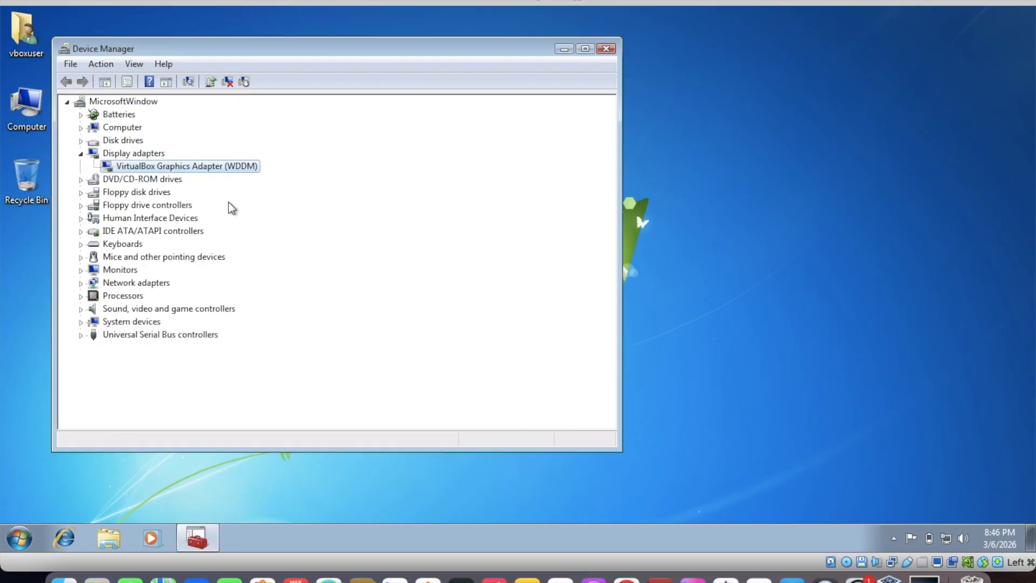
Start a manual driver update for the VirtualBox Graphics Adapter (WDDM) and open the folder browser for the driver location
right_click(194, 168)
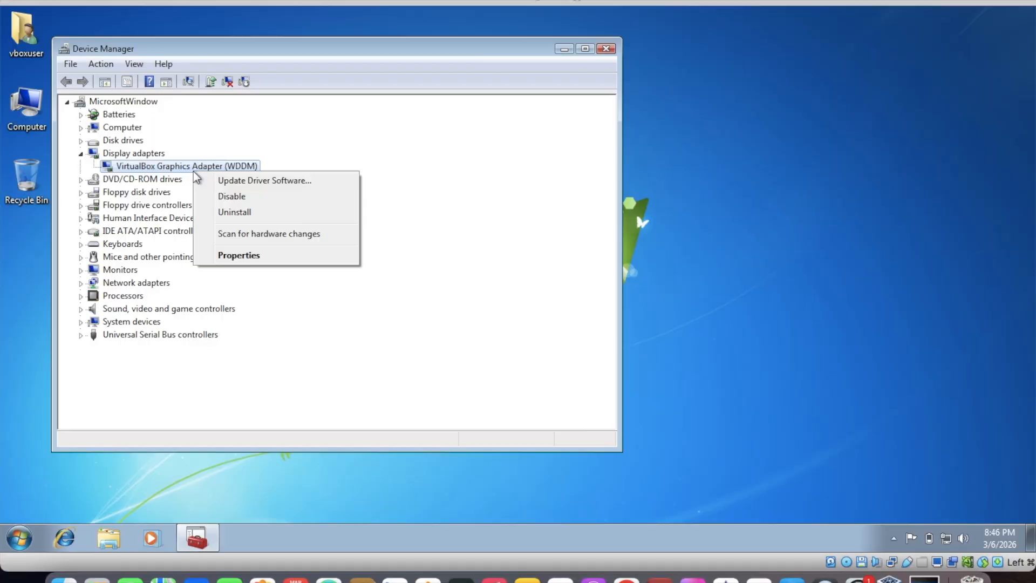
click(216, 181)
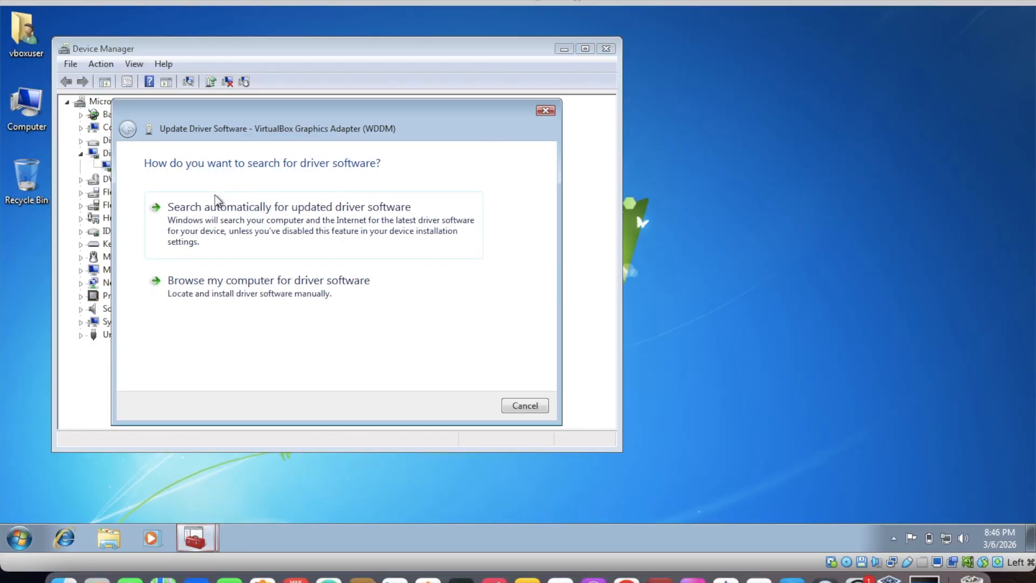
click(219, 279)
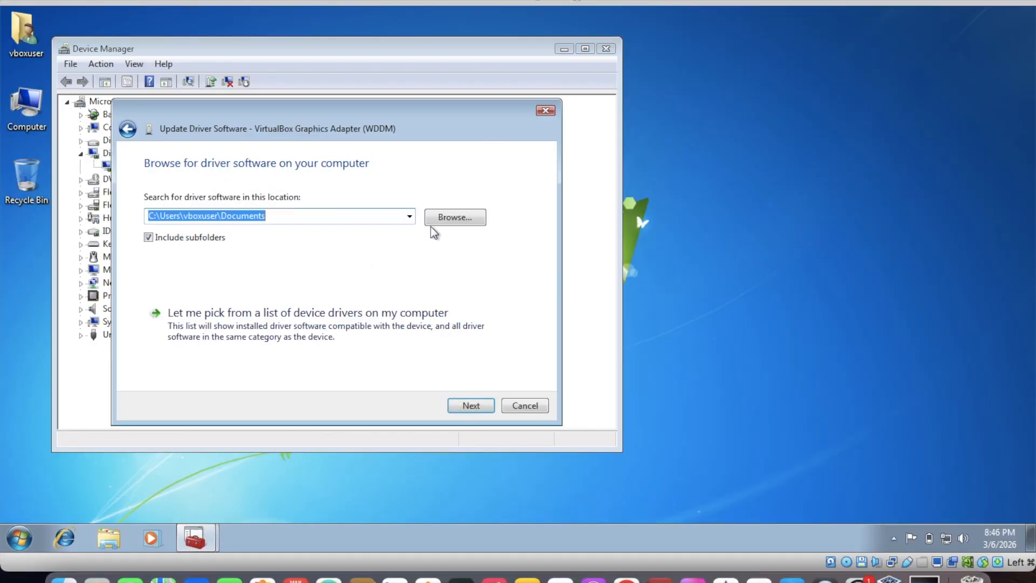
click(467, 216)
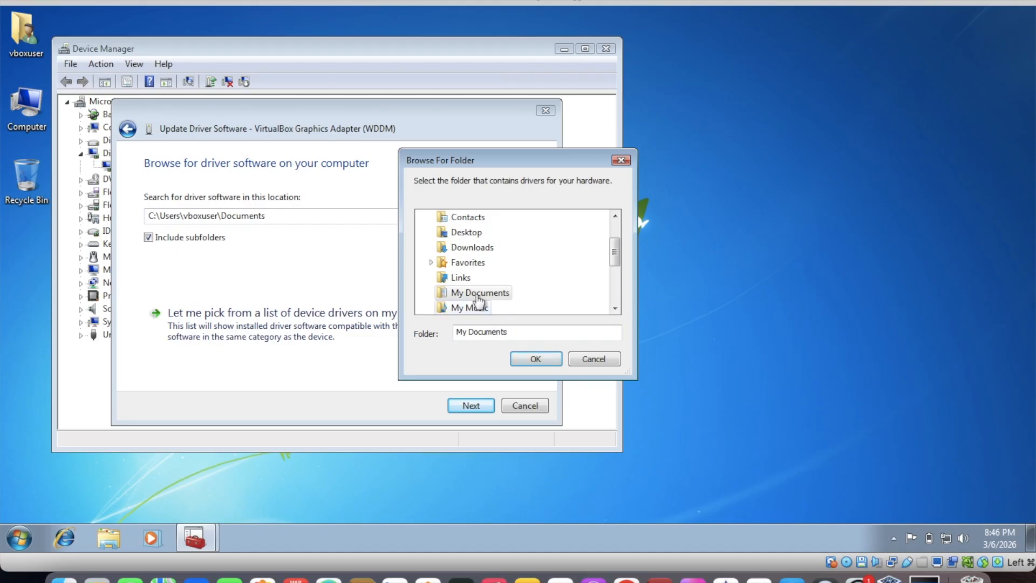
Browse the driver folder tree to Computer, open Local Disk (C:), and expand Program Files
click(601, 248)
scroll(564, 264, down, 3)
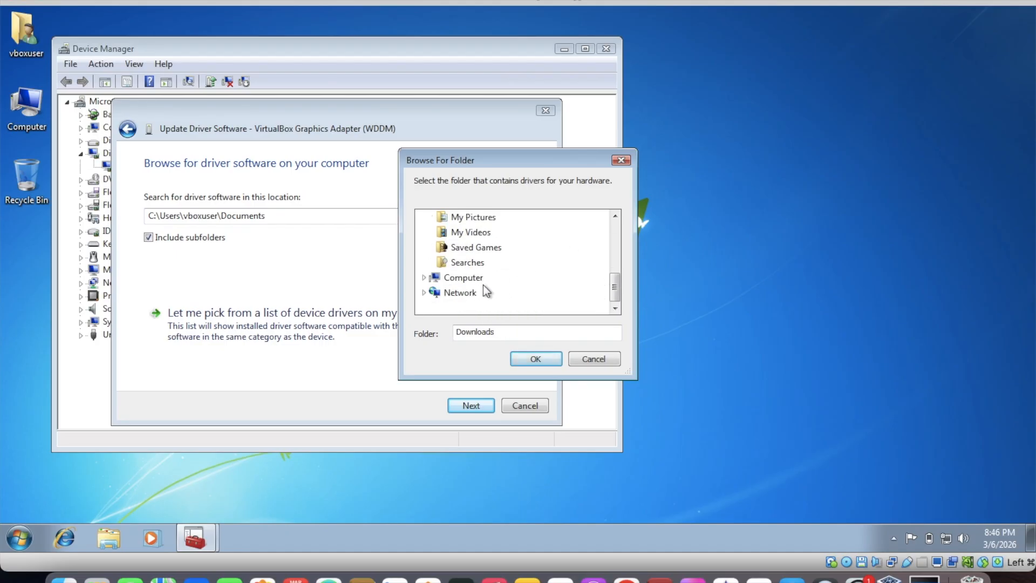
double_click(462, 277)
scroll(502, 295, down, 2)
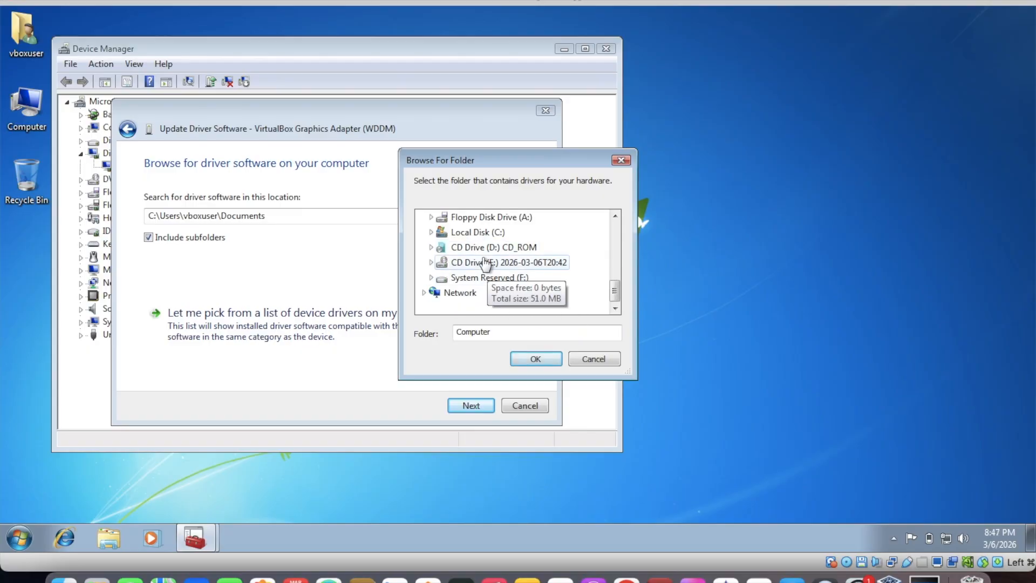
double_click(478, 232)
scroll(475, 283, down, 1)
scroll(475, 283, down, 1)
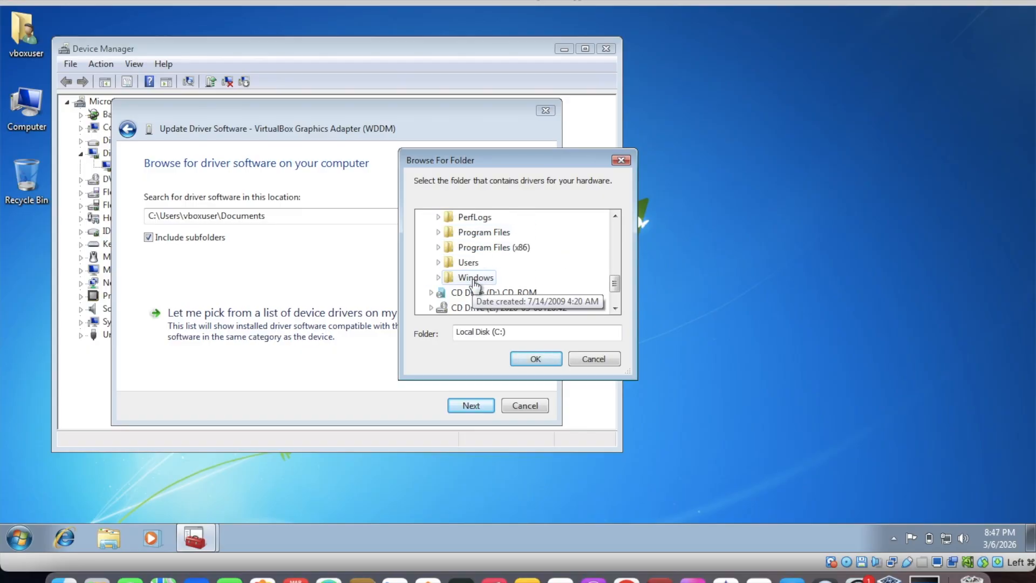
double_click(494, 232)
scroll(494, 269, down, 7)
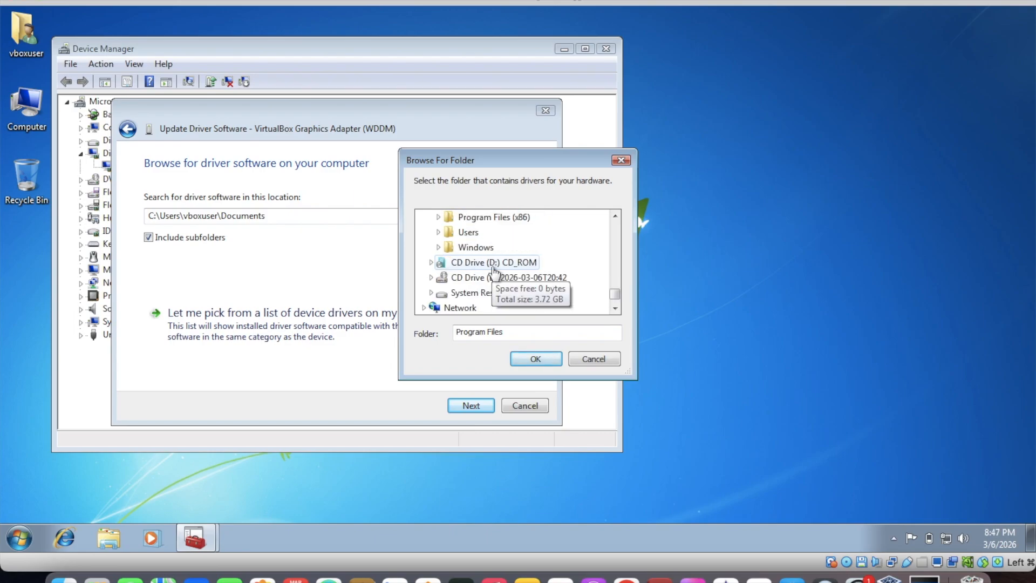
Set the driver search location to the cert folder in Oracle\VirtualBox Guest Additions under Program Files
scroll(494, 270, up, 4)
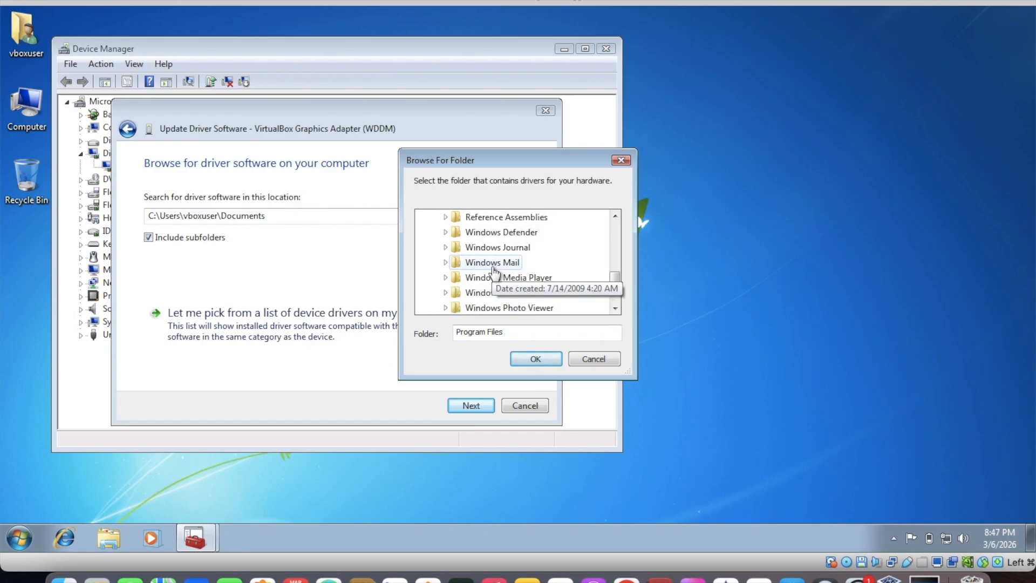
scroll(493, 269, up, 1)
double_click(477, 292)
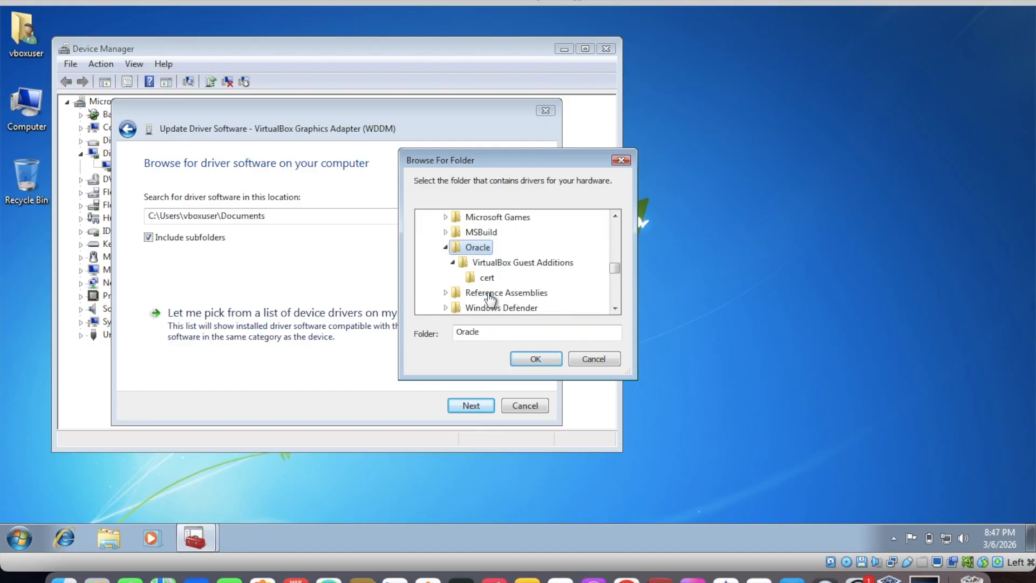
click(506, 265)
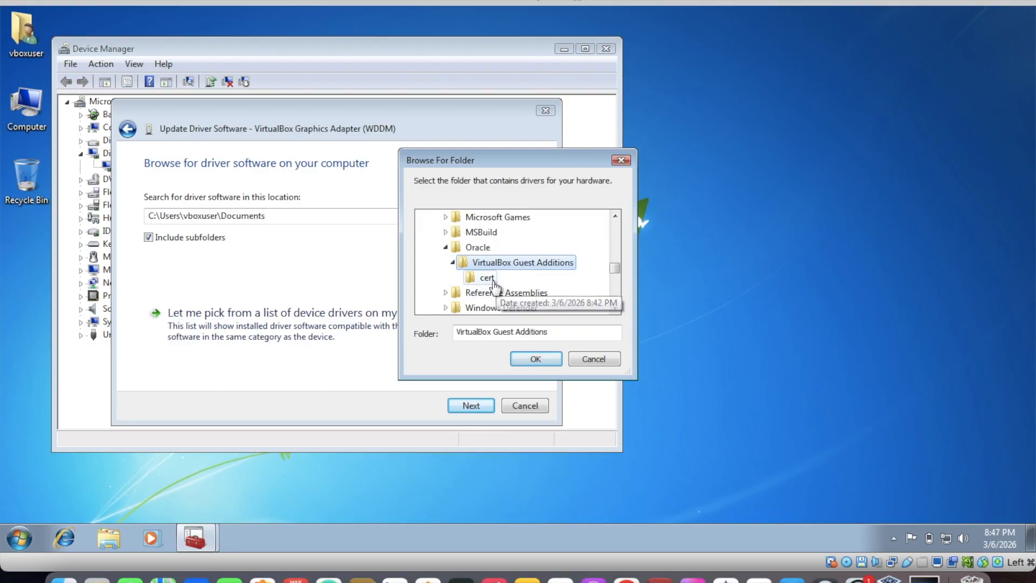
click(488, 278)
click(534, 359)
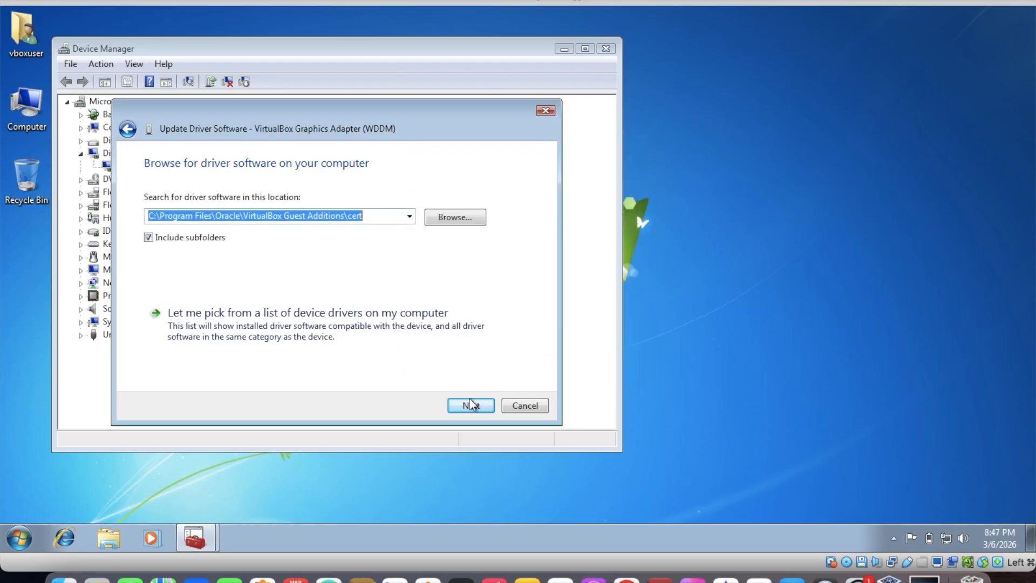
Run the driver search in the chosen folder, then close the update wizard and Device Manager
click(470, 405)
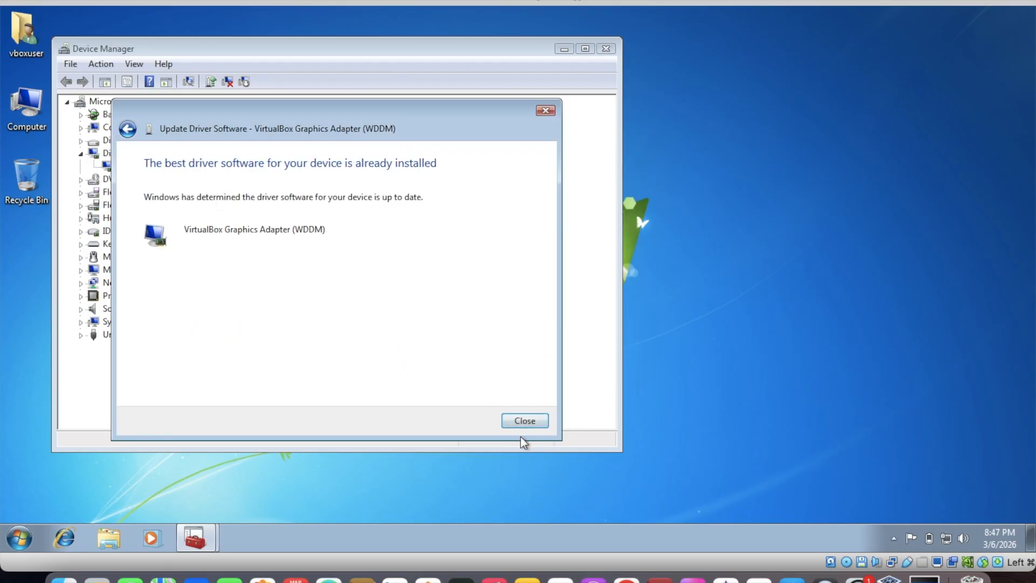
click(526, 423)
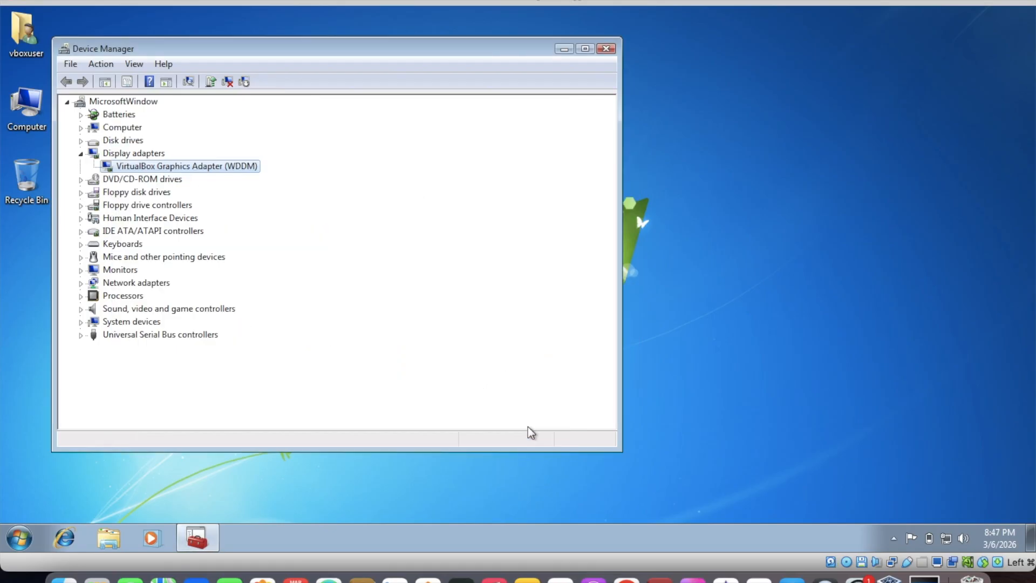
click(604, 50)
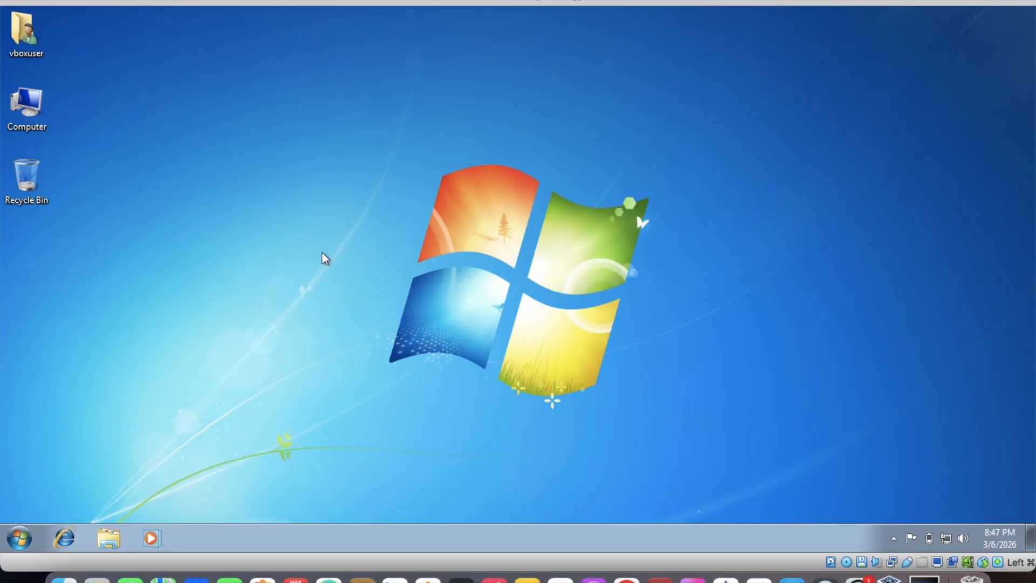
Switch to Google Chrome and search Google for "windows 7 updates and patches download", using the corrected spelling
click(605, 526)
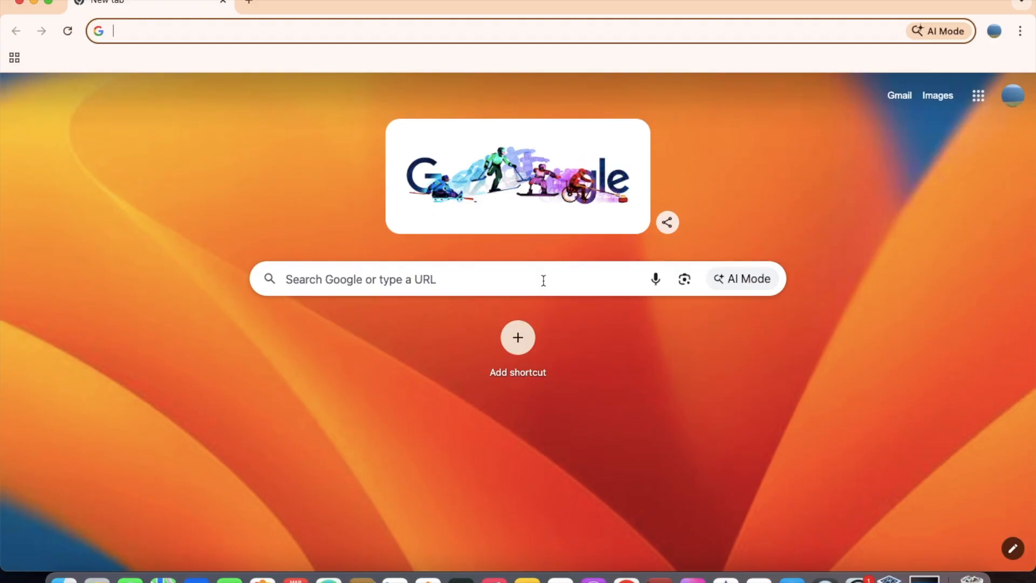
click(543, 281)
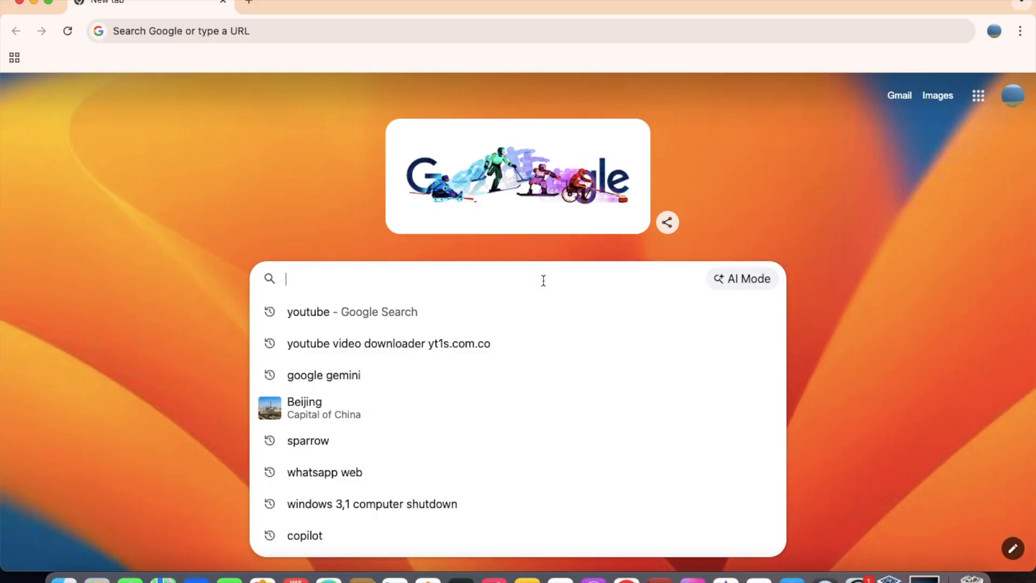
text(won)
key(BackSpace)
key(BackSpace)
key(BackSpace)
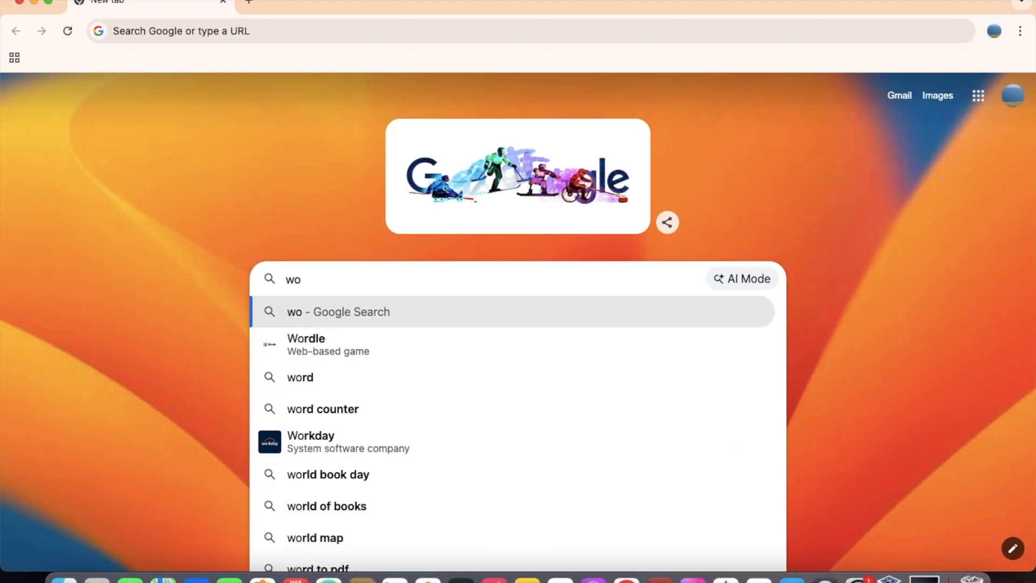
text(windows )
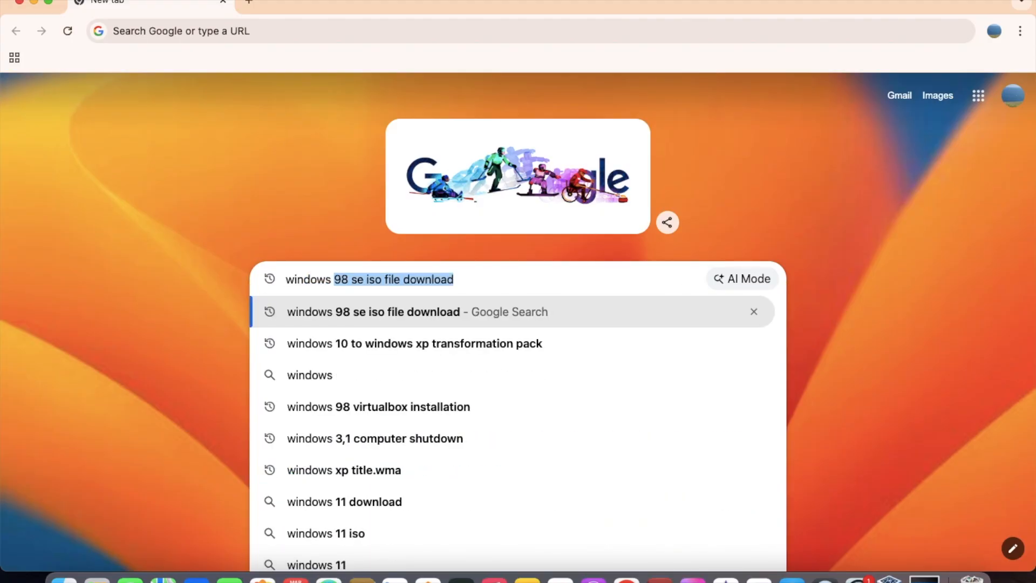
text(7 updates )
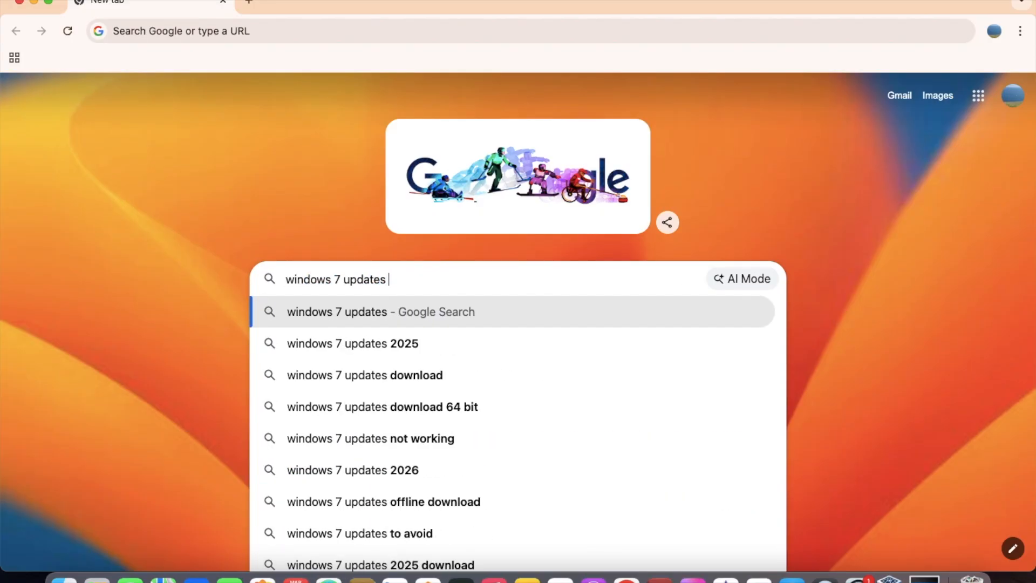
text(and pathces)
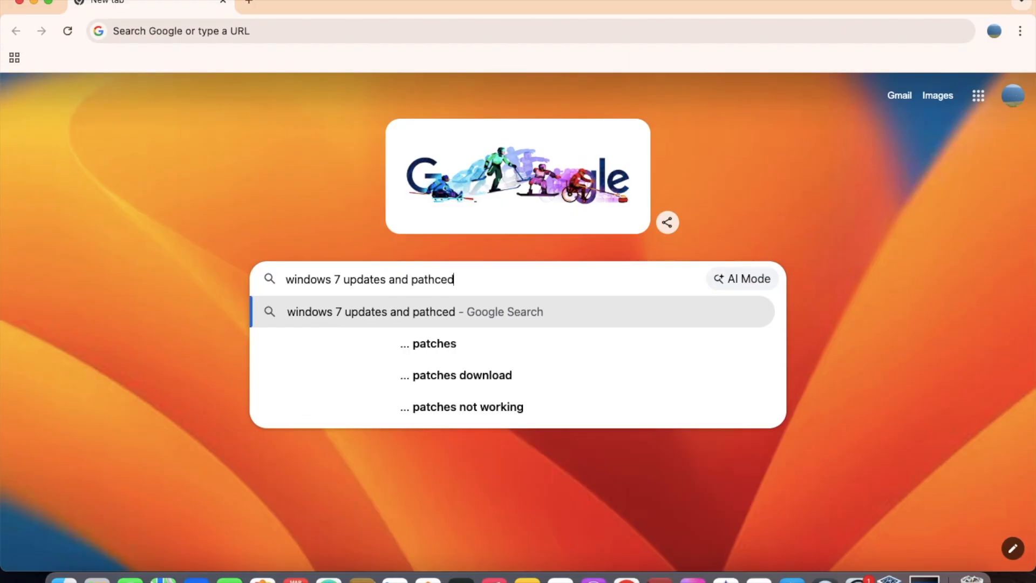
key(BackSpace)
key(BackSpace)
key(BackSpace)
key(BackSpace)
key(BackSpace)
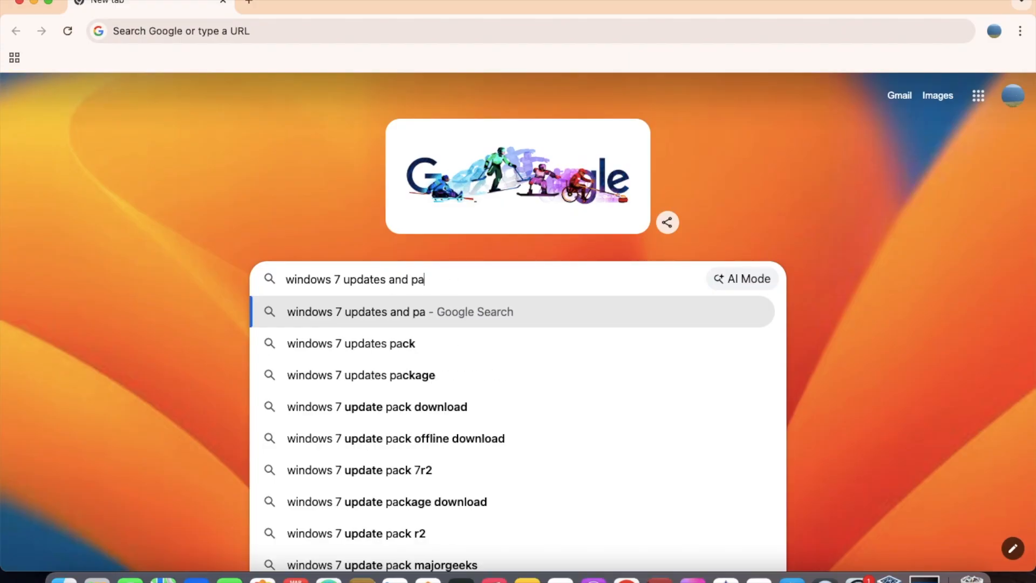
text(tches )
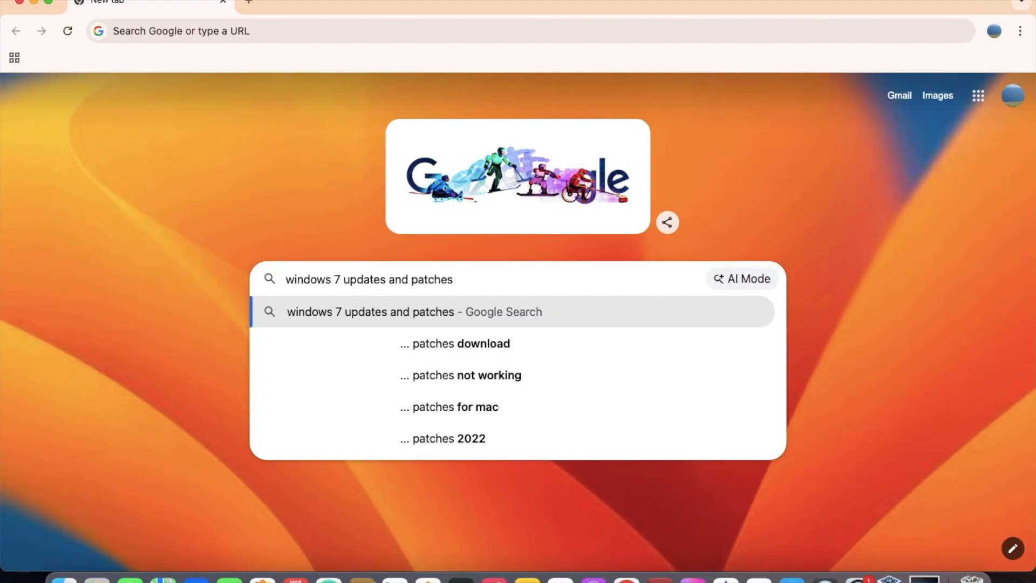
text(downloaf)
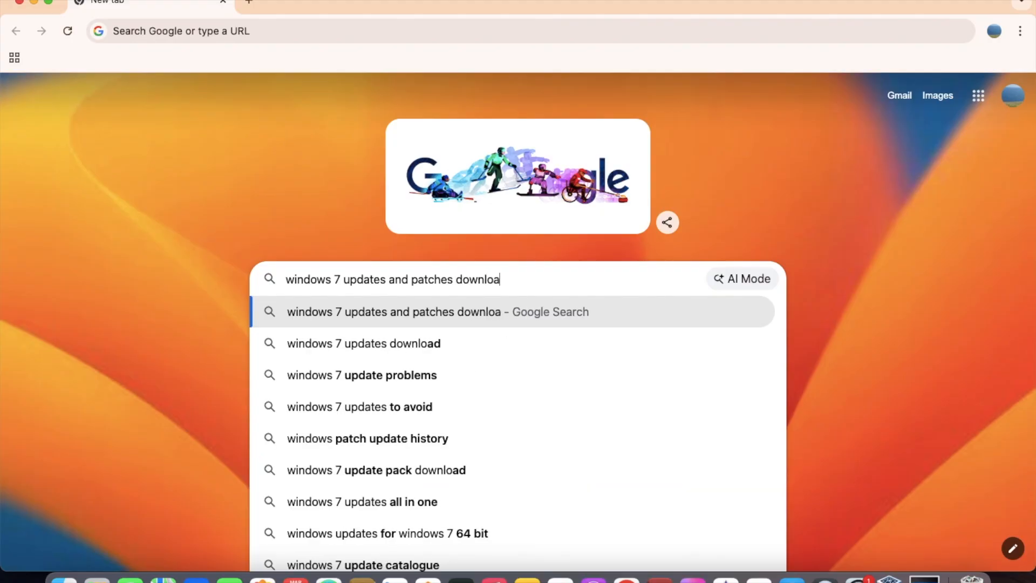
key(Return)
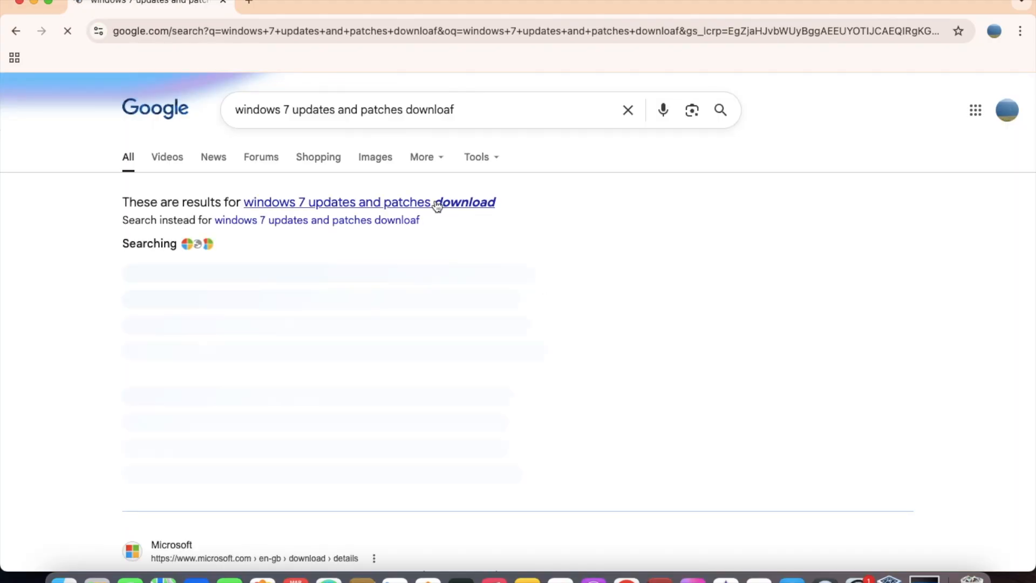
click(440, 205)
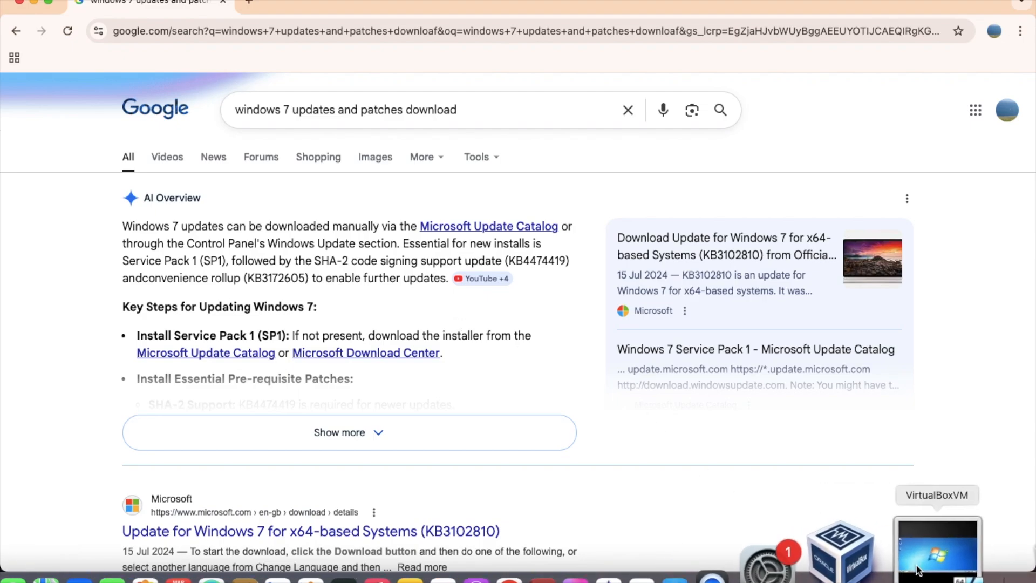
Return to the VirtualBox virtual machine, review the Computer's system properties down to Windows activation, and close the window
click(885, 575)
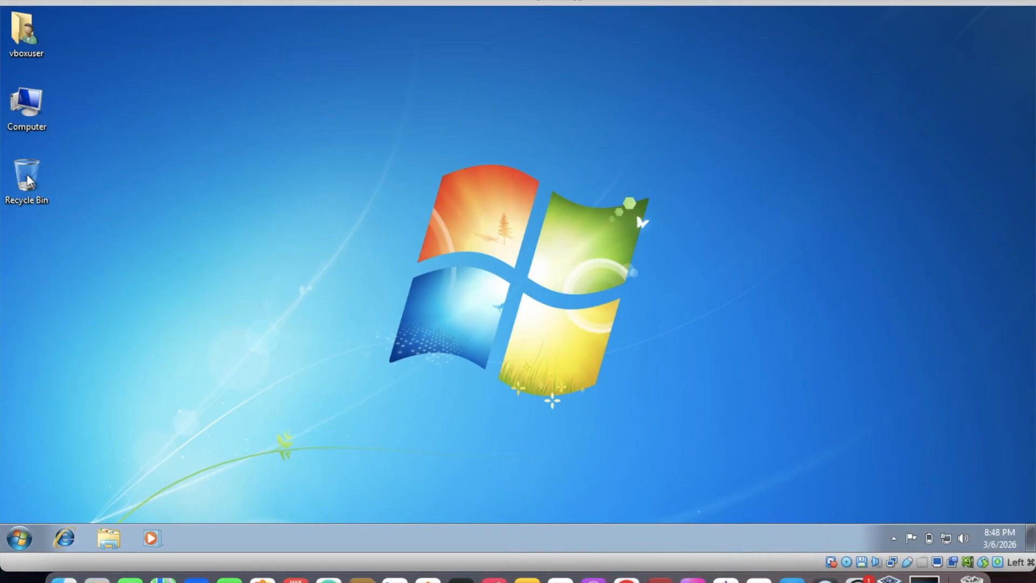
right_click(30, 115)
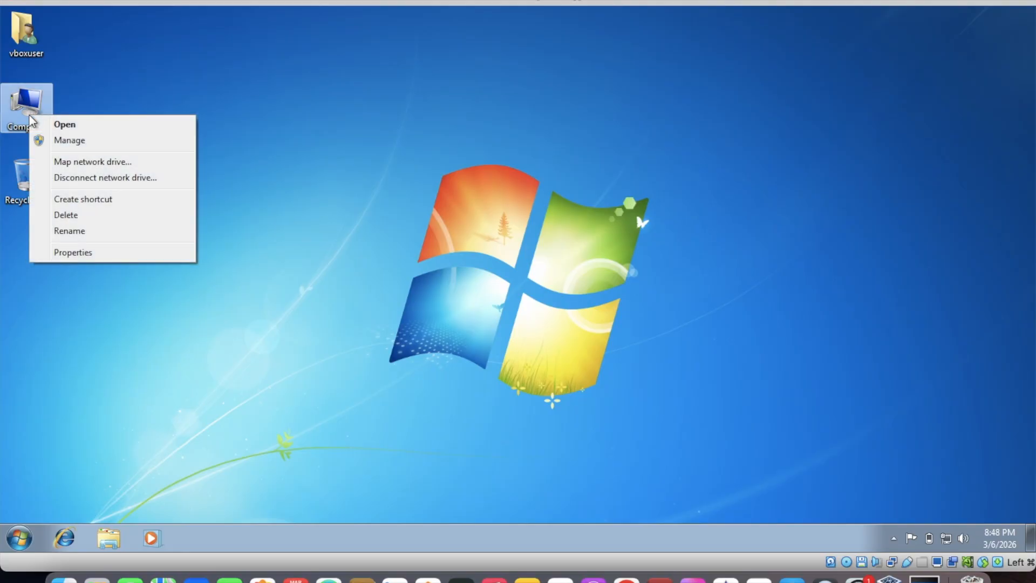
click(107, 254)
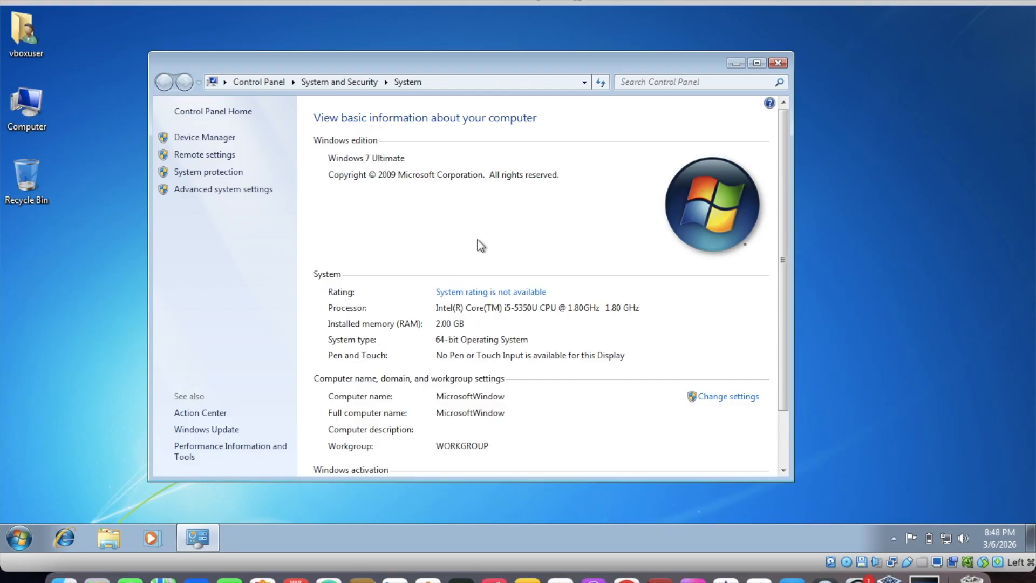
scroll(421, 406, down, 3)
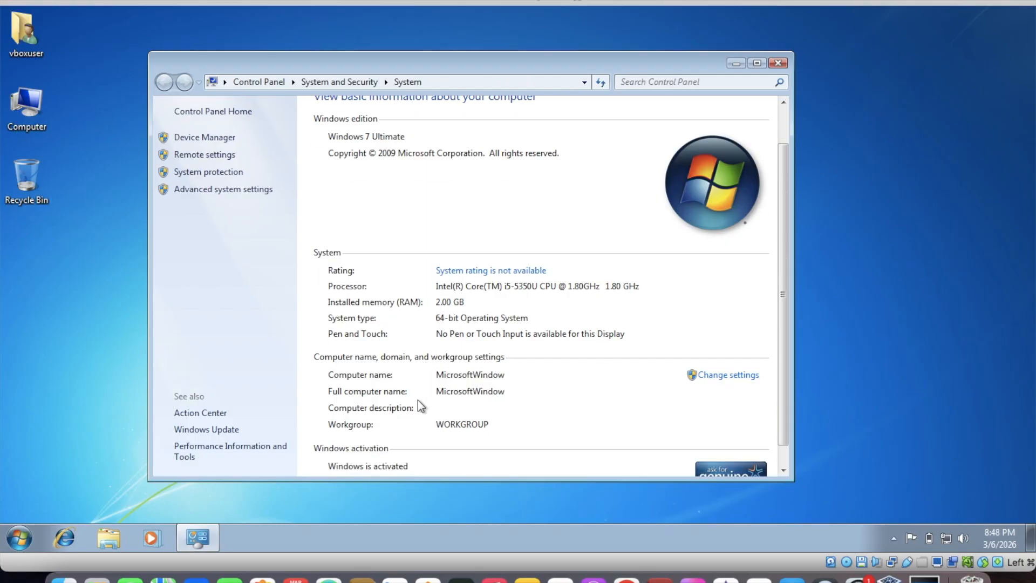
scroll(419, 401, up, 3)
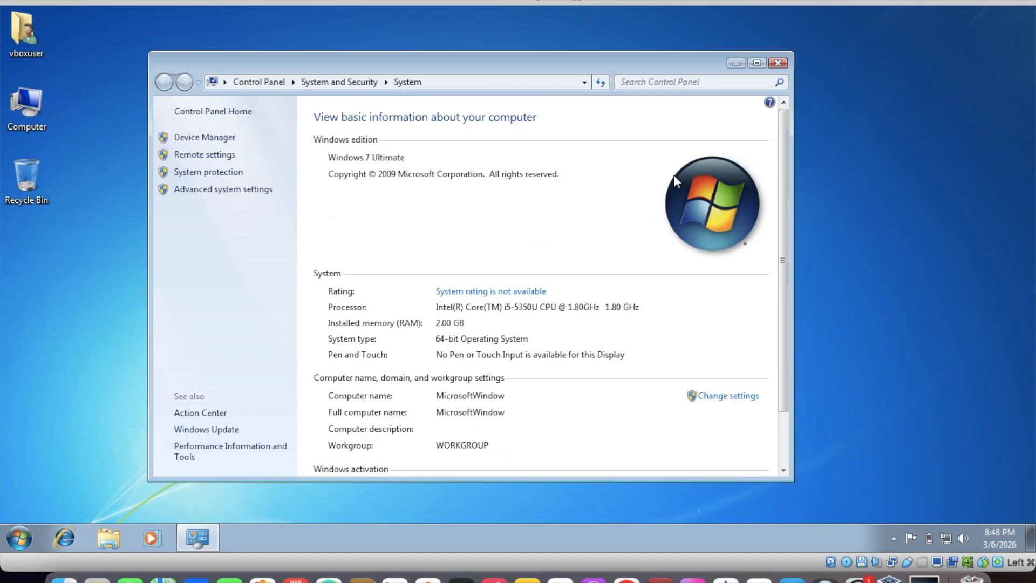
click(778, 63)
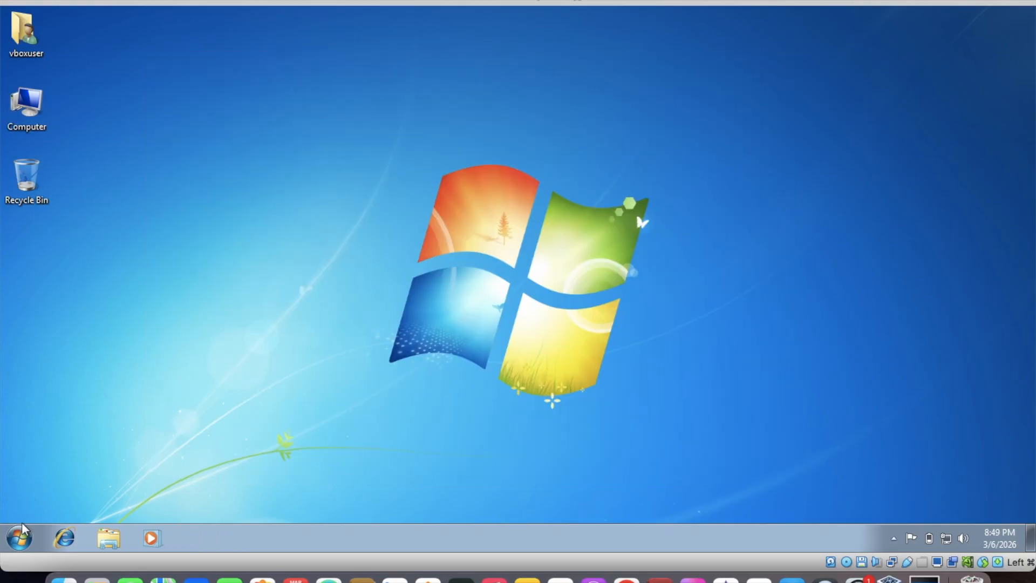
click(20, 538)
click(80, 501)
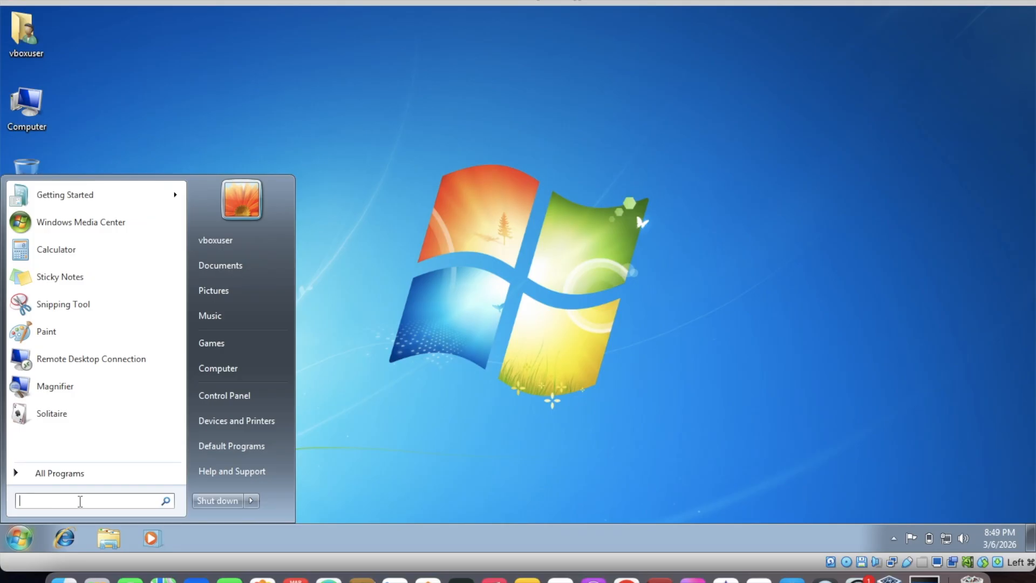
text(winver)
click(48, 470)
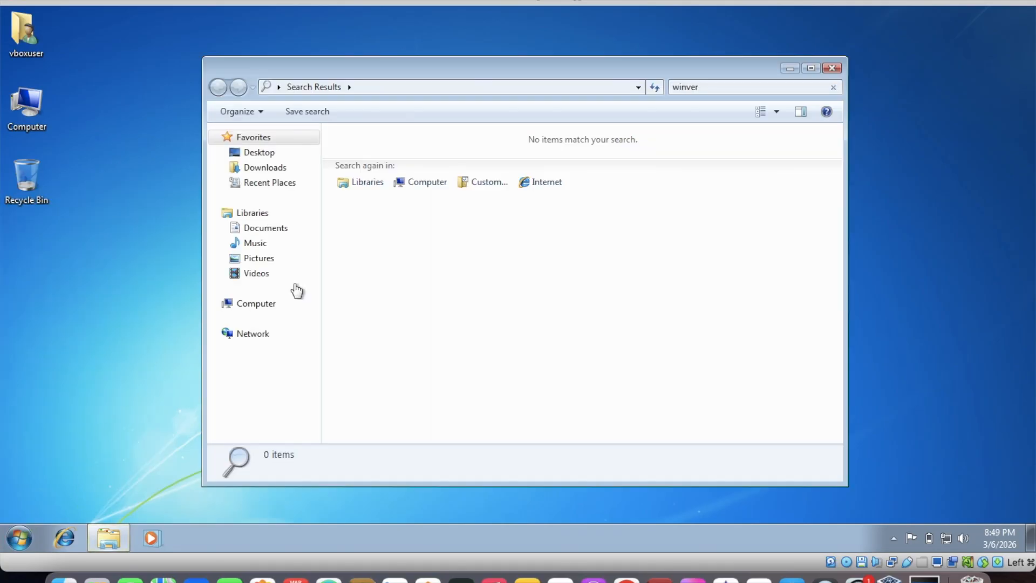
click(837, 71)
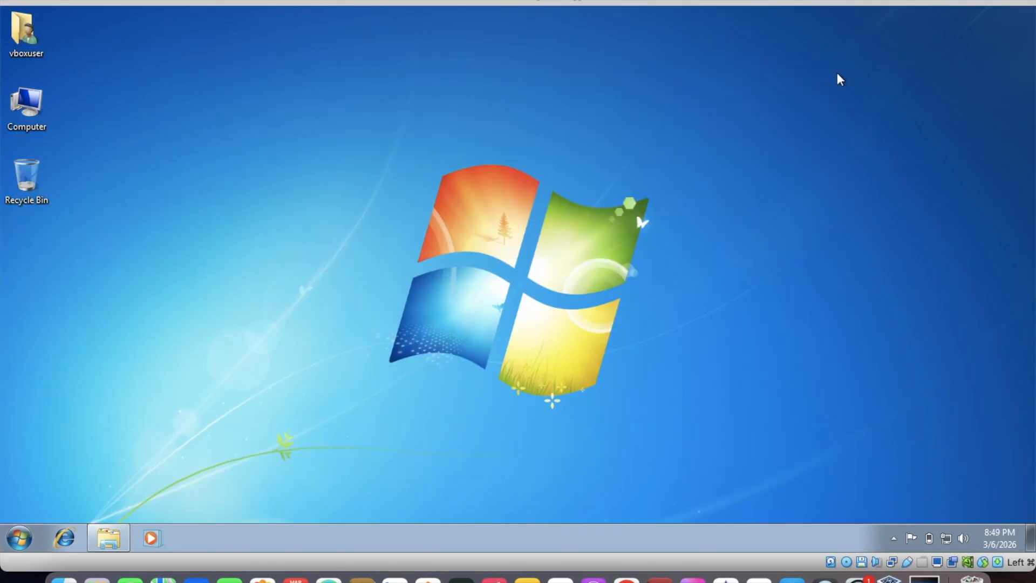
Check the Windows version and build with winver, close the About Windows dialog, and switch back to the Chrome search results
click(19, 538)
click(98, 502)
text(winver)
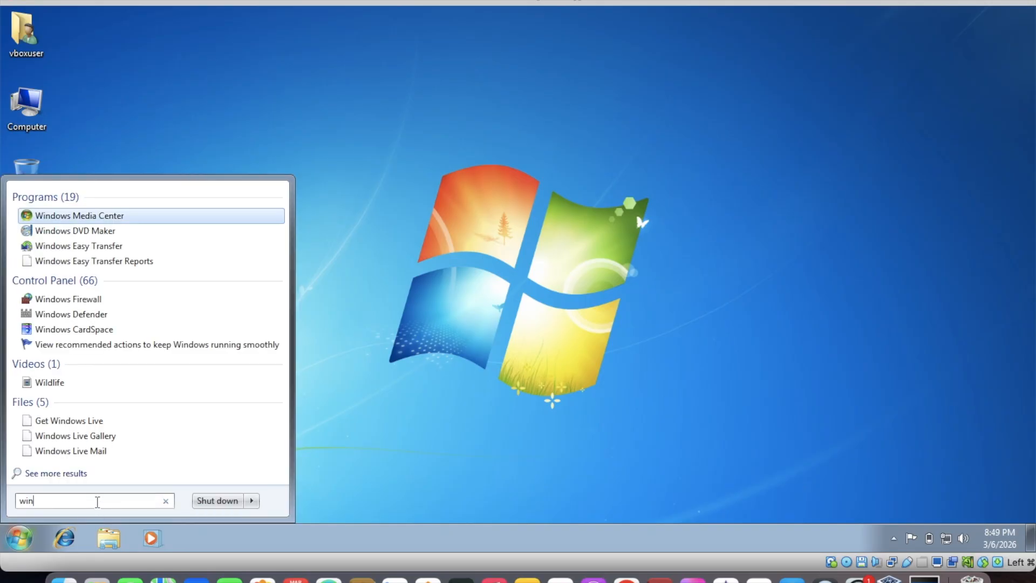
key(Return)
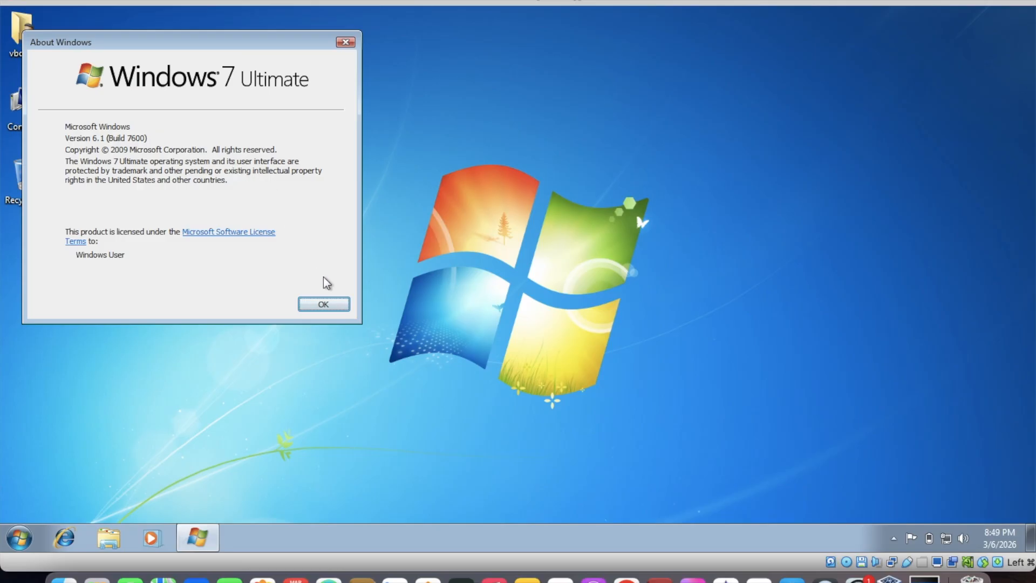
click(324, 304)
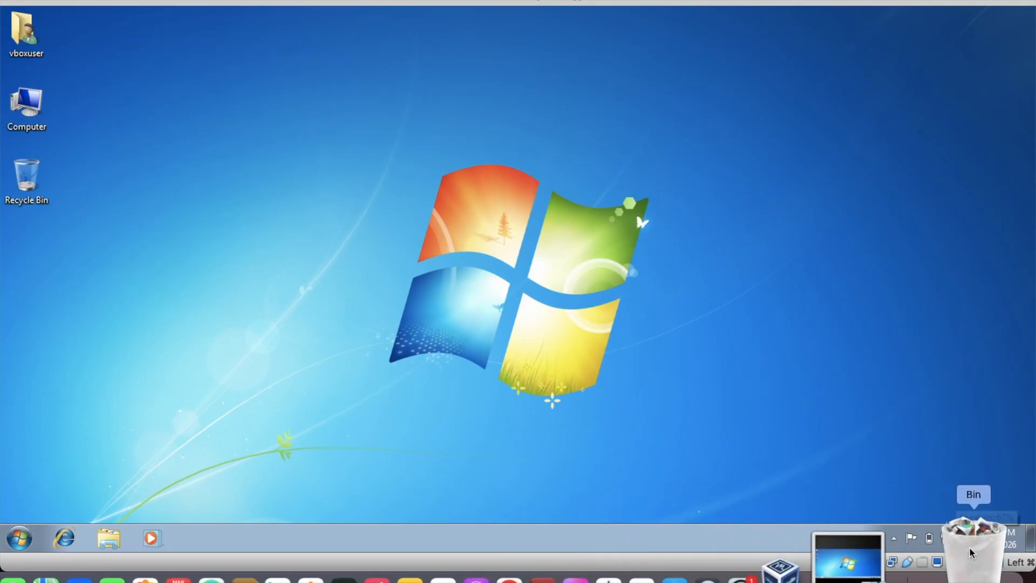
click(613, 561)
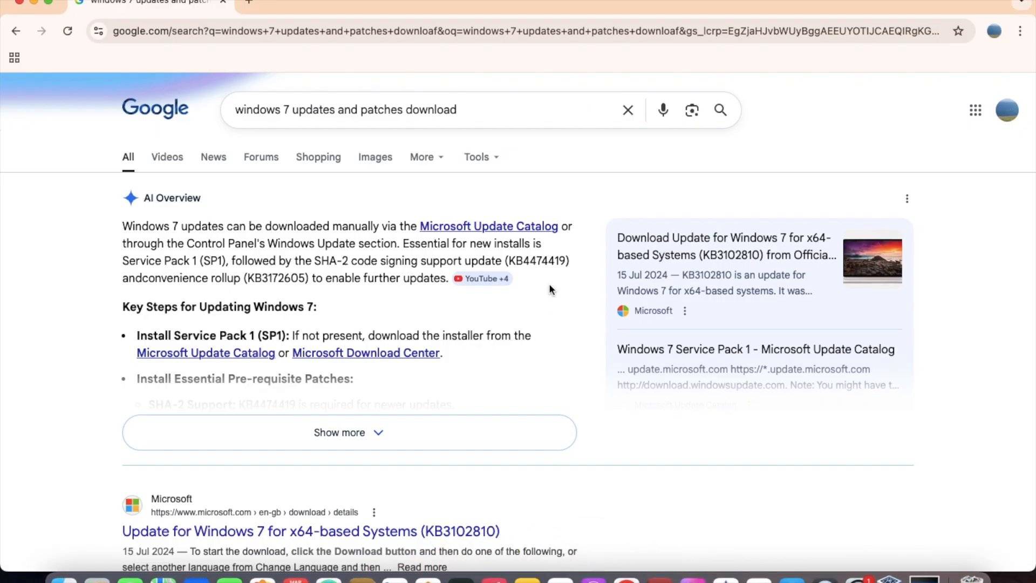
Follow the AI Overview's Microsoft Download Center link and its Directions link to Microsoft Support, go back, and close that page to return to the search results
click(405, 356)
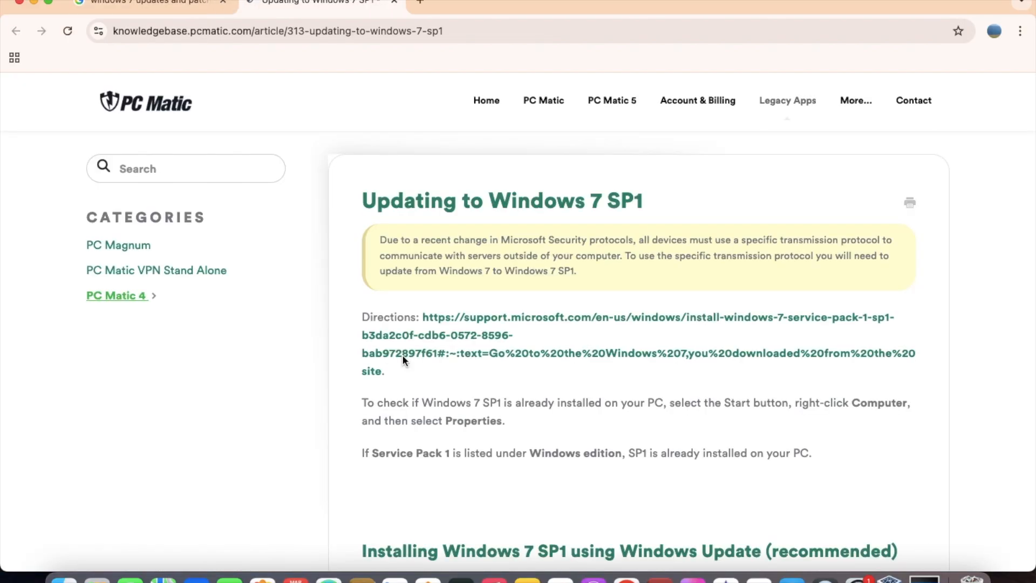
click(458, 330)
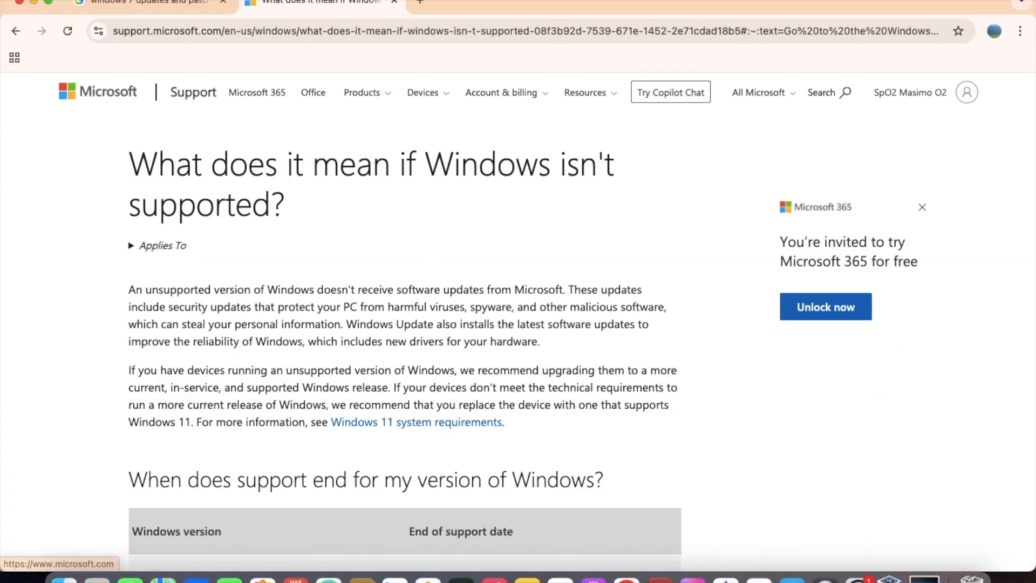
click(17, 30)
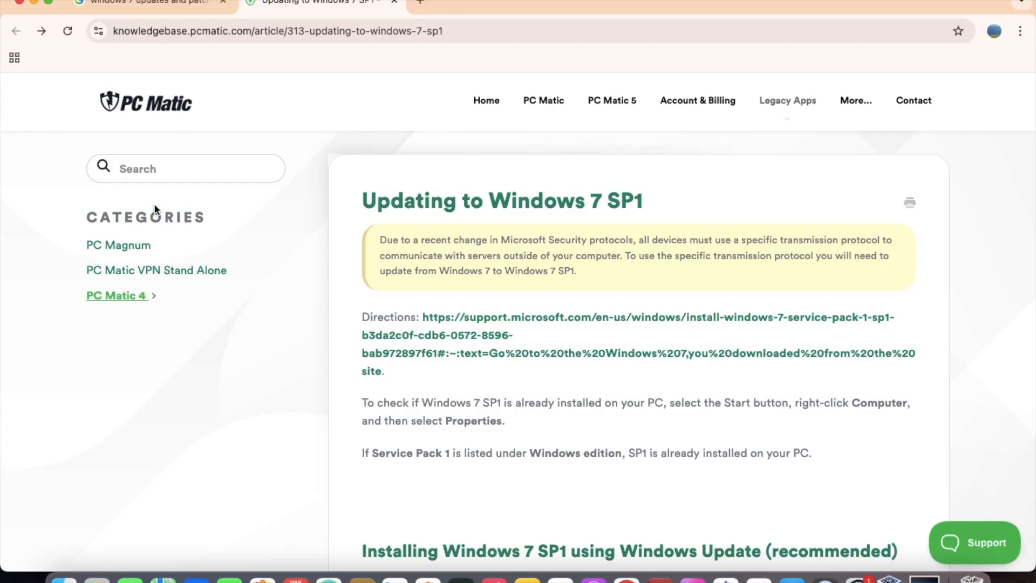
click(183, 11)
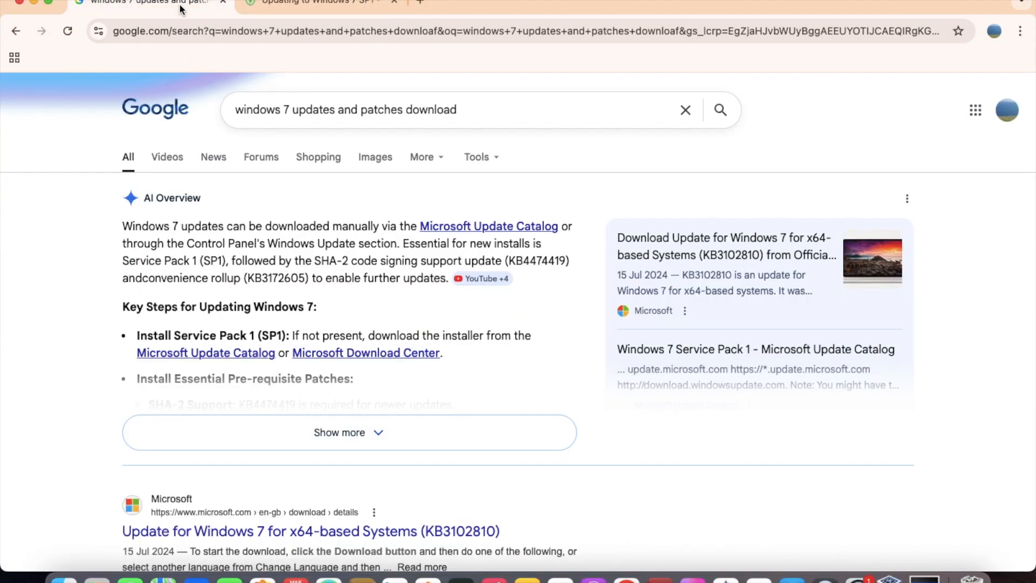
click(394, 2)
Expand the AI Overview, open its Microsoft Update Catalog link, and check the update details of Windows 7 Service Pack 1 (KB976932)
click(403, 429)
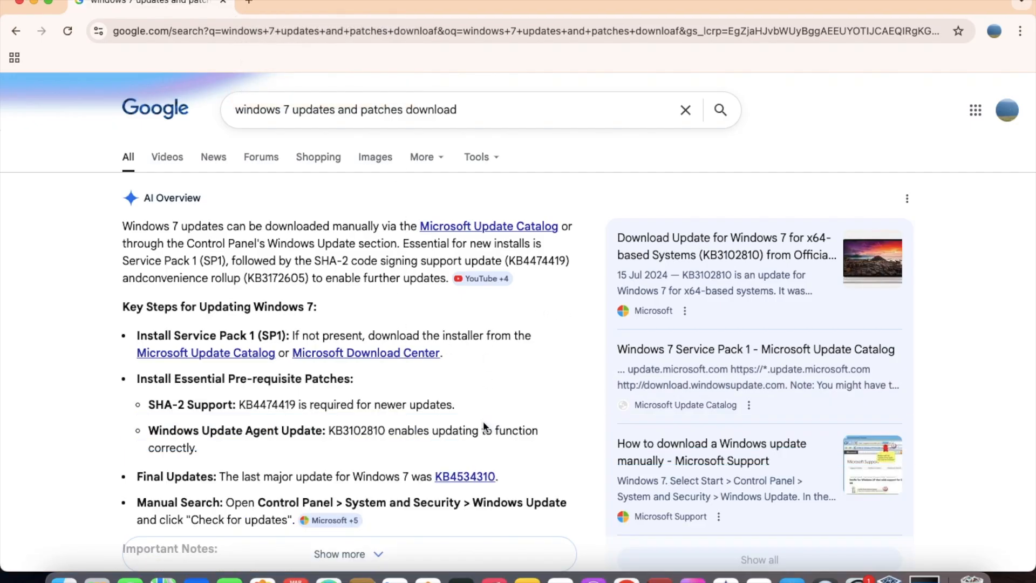
click(262, 356)
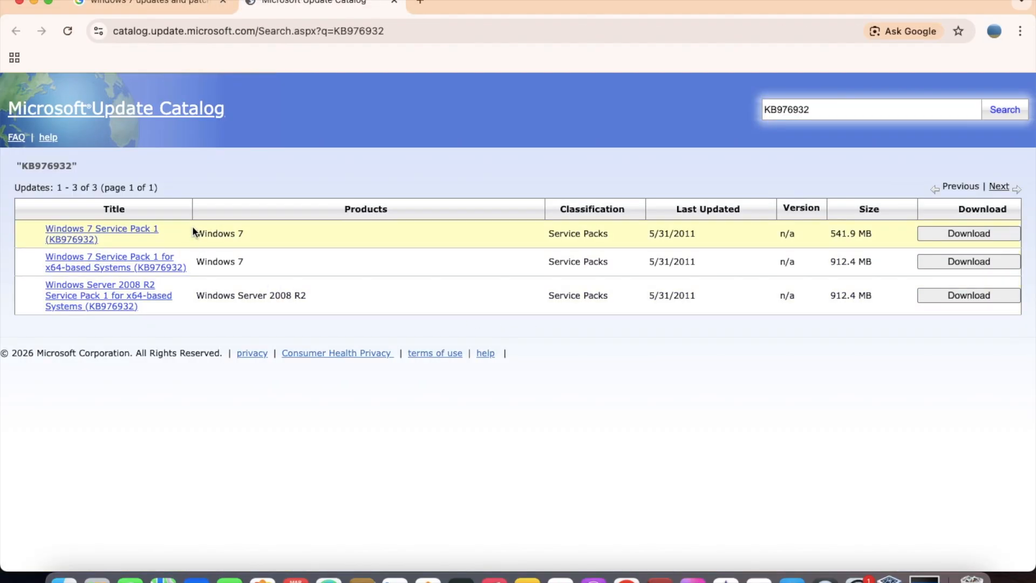
click(153, 234)
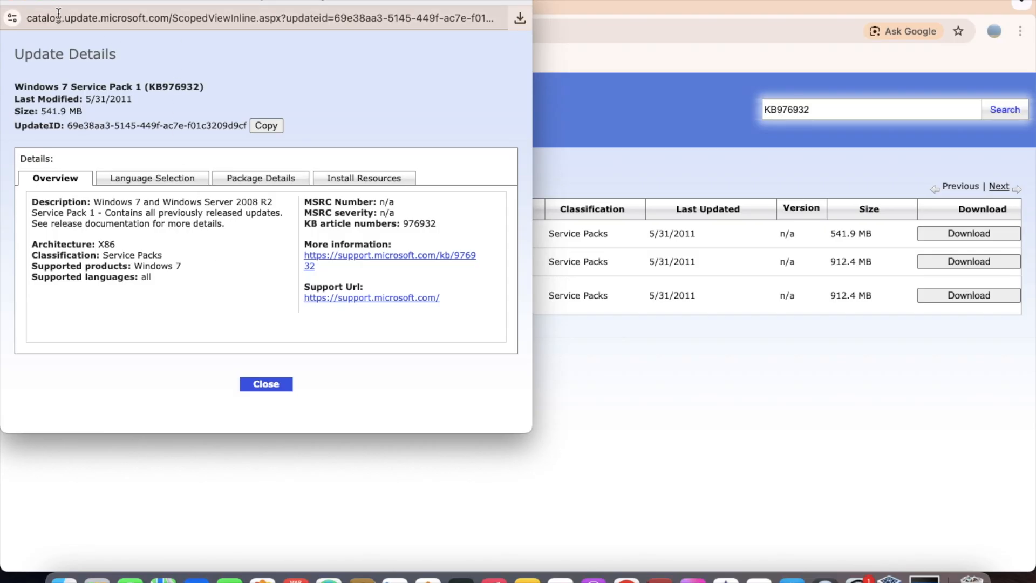
click(14, 2)
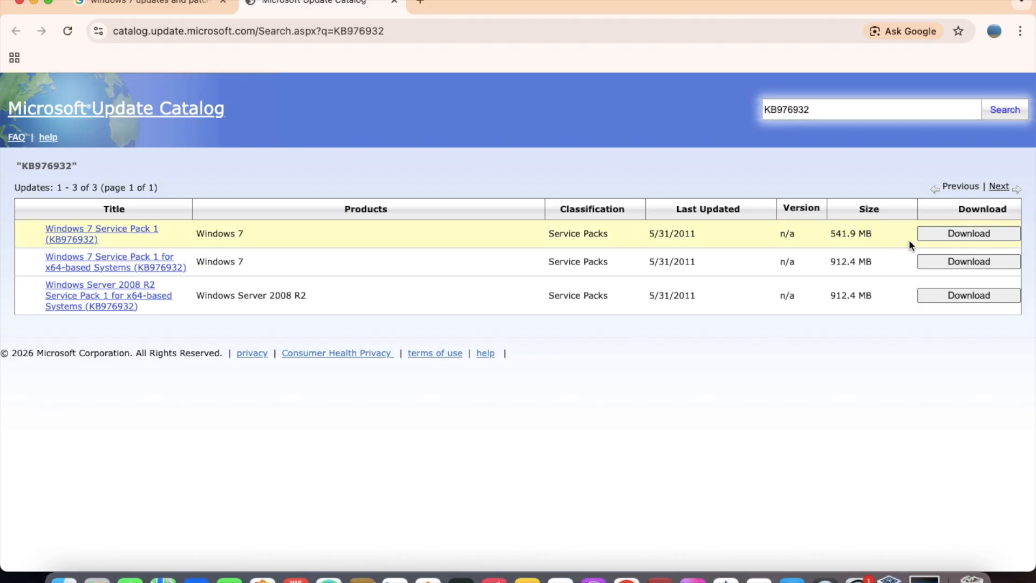
Download the windows6.1-kb2533552-x86 .msu file for Windows 7 Service Pack 1 (KB976932) and show it in the Downloads folder
click(938, 241)
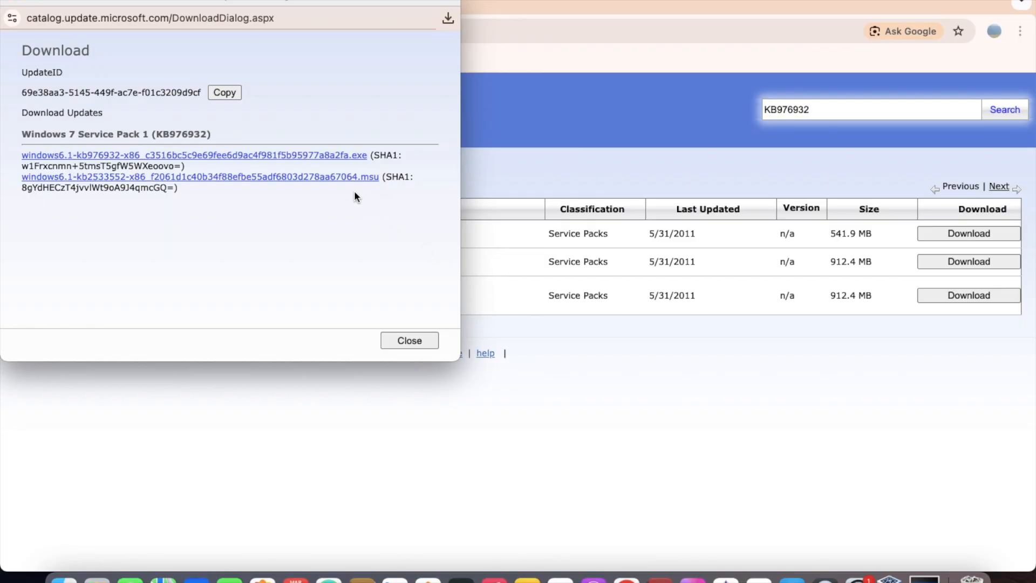
click(311, 185)
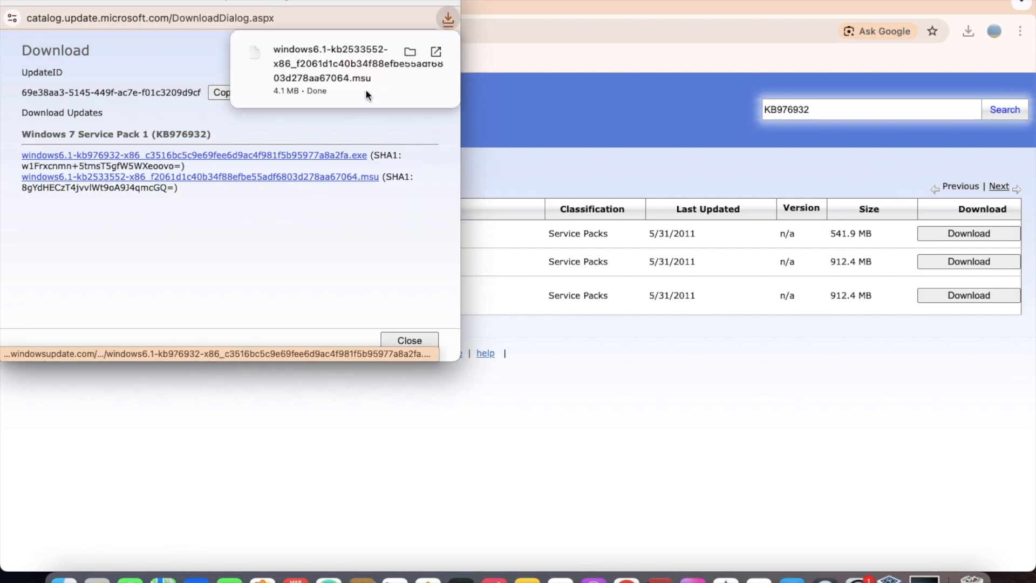
click(410, 58)
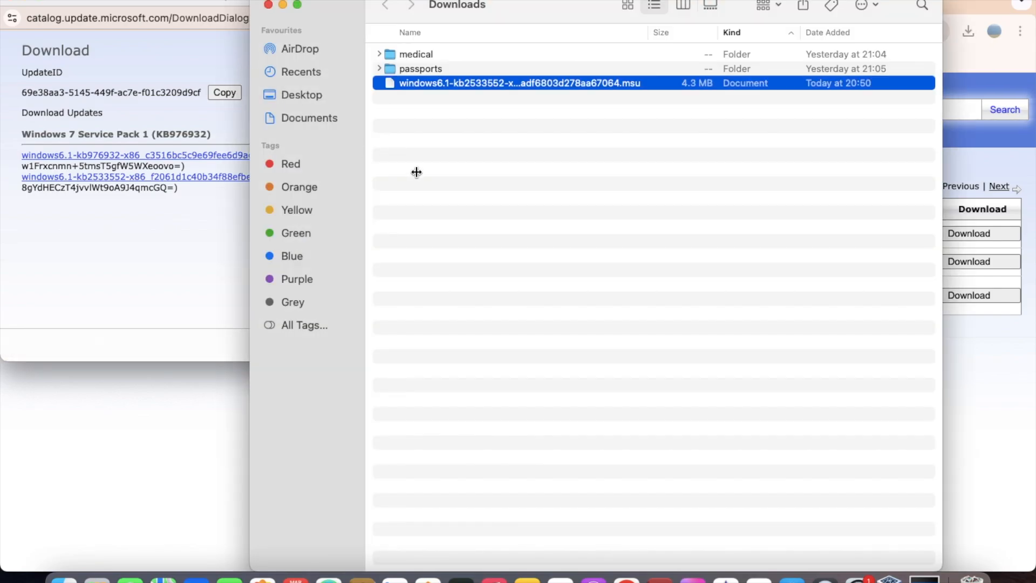
Create a folder named "windoews 7 service pack 1" in Downloads and move the downloaded .msu file into it
click(416, 172)
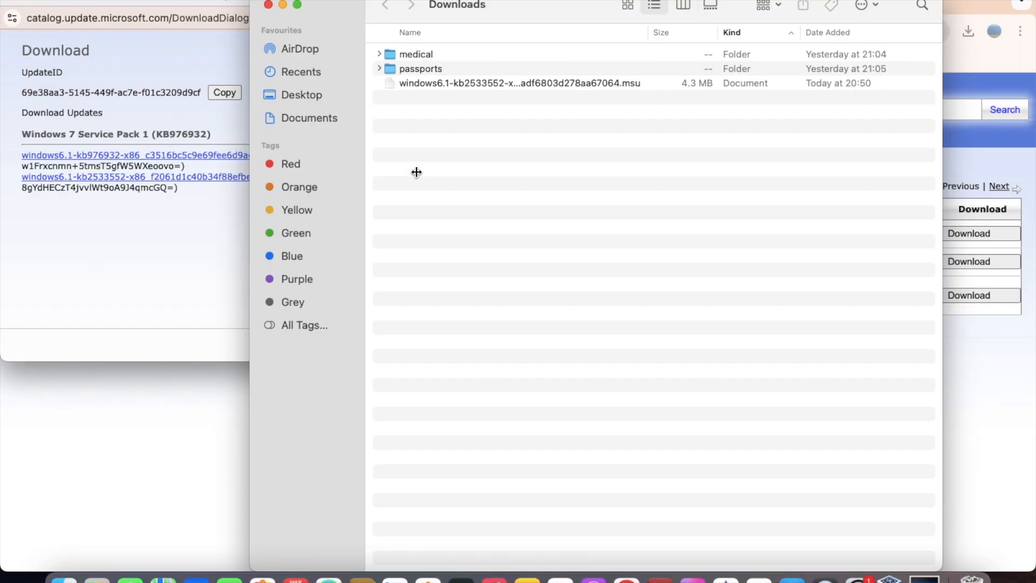
right_click(416, 172)
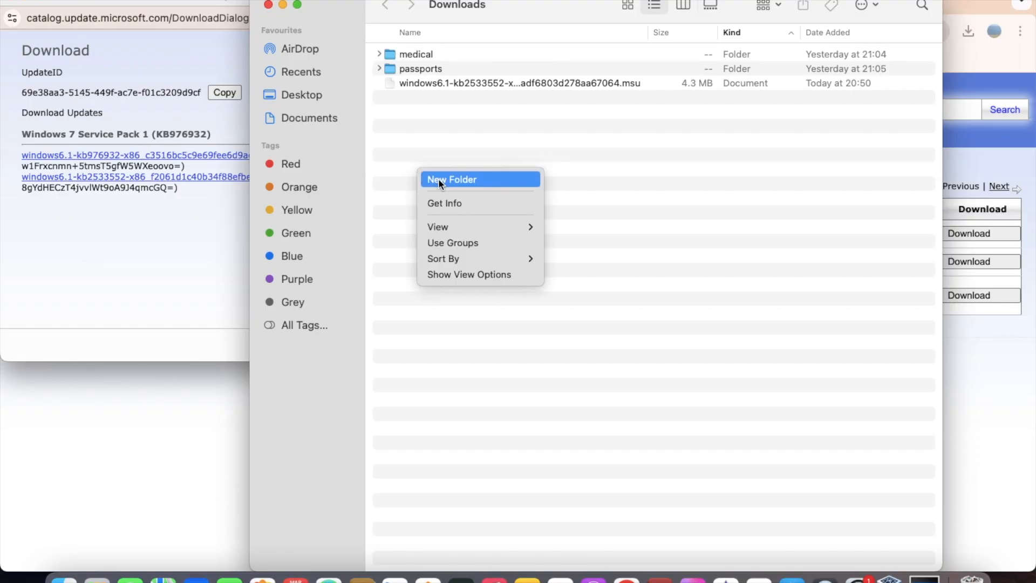
click(438, 178)
key(BackSpace)
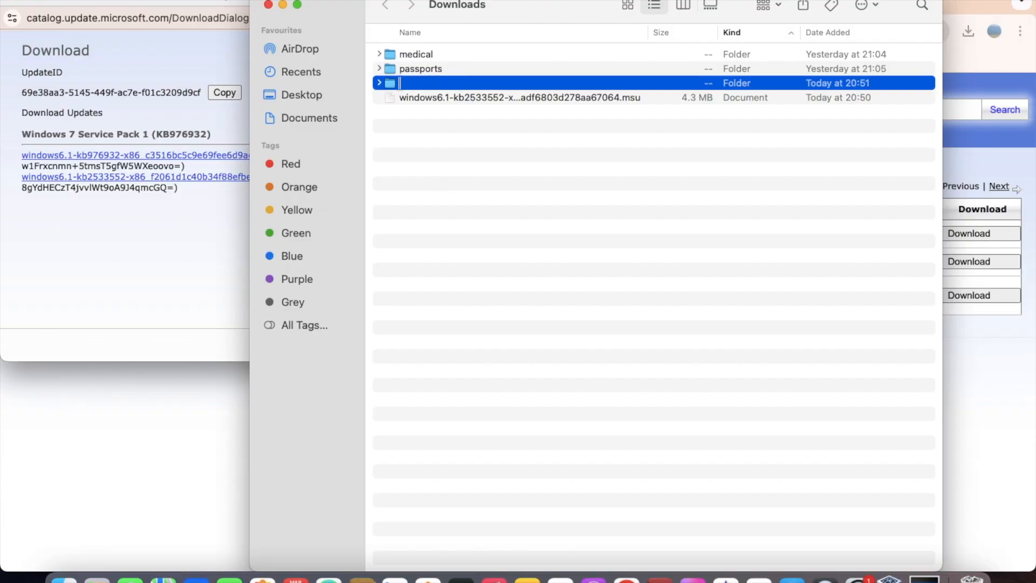
text(windoews)
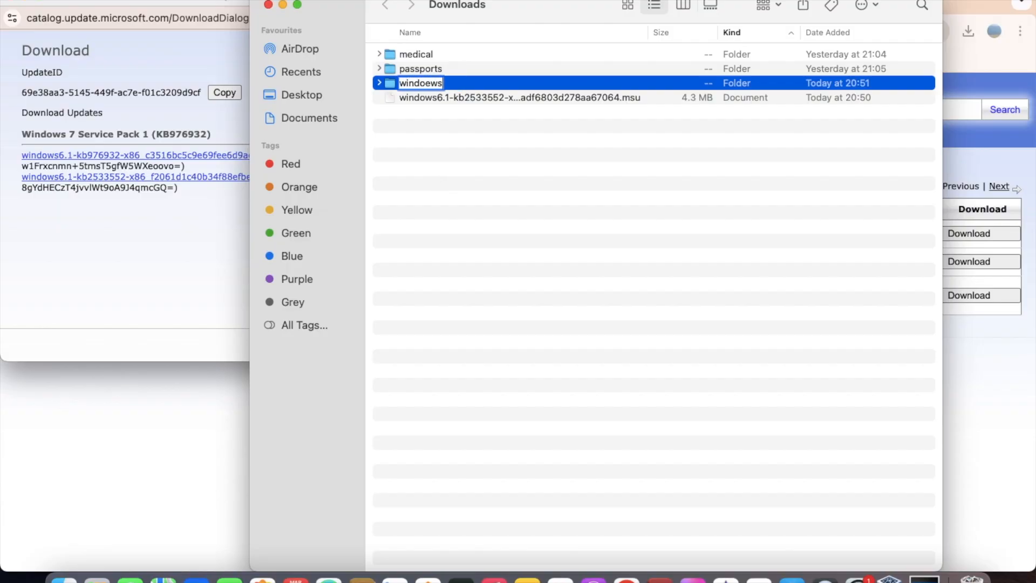
text( 7 service pack 1)
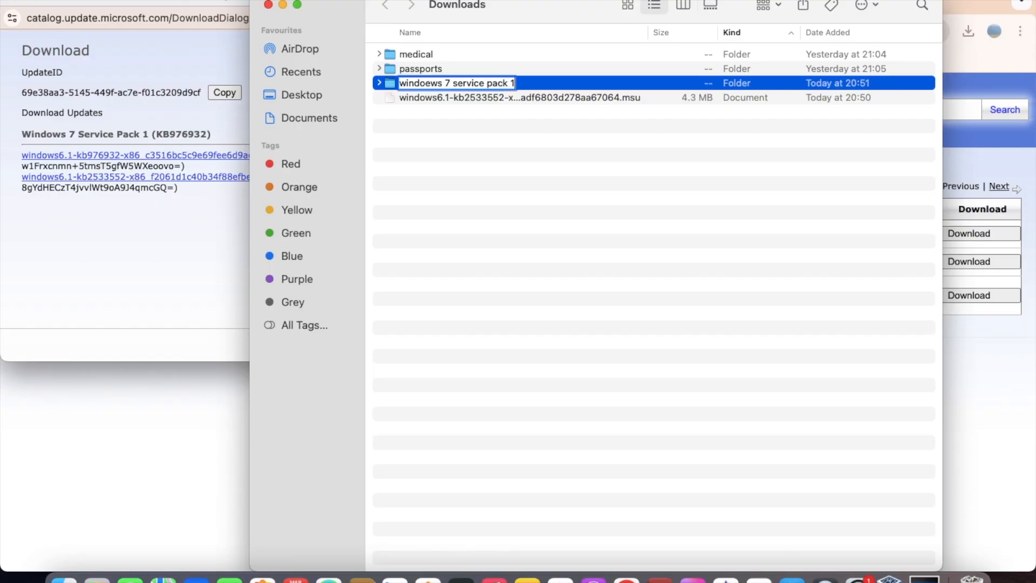
key(Return)
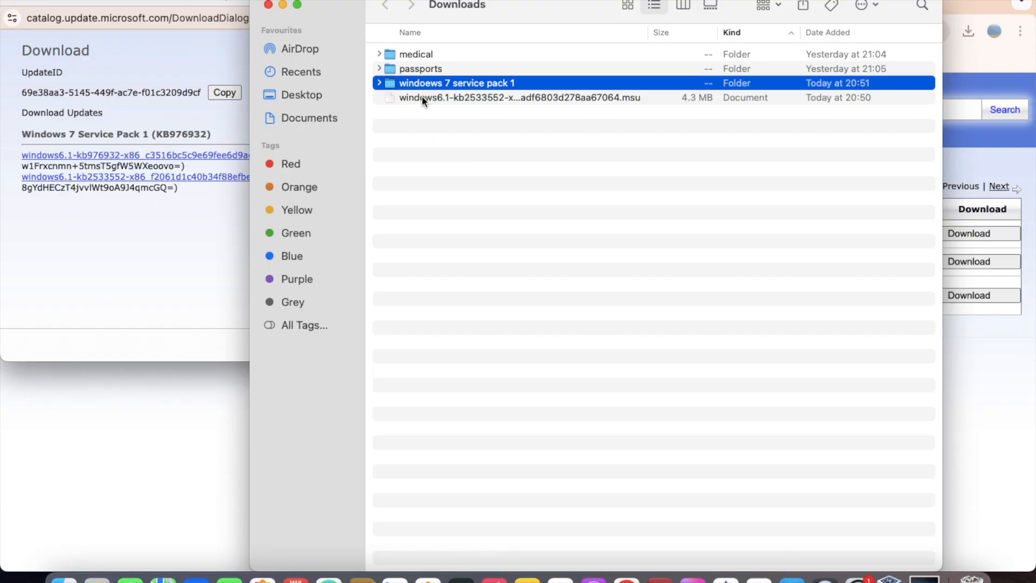
drag(422, 103, 440, 88)
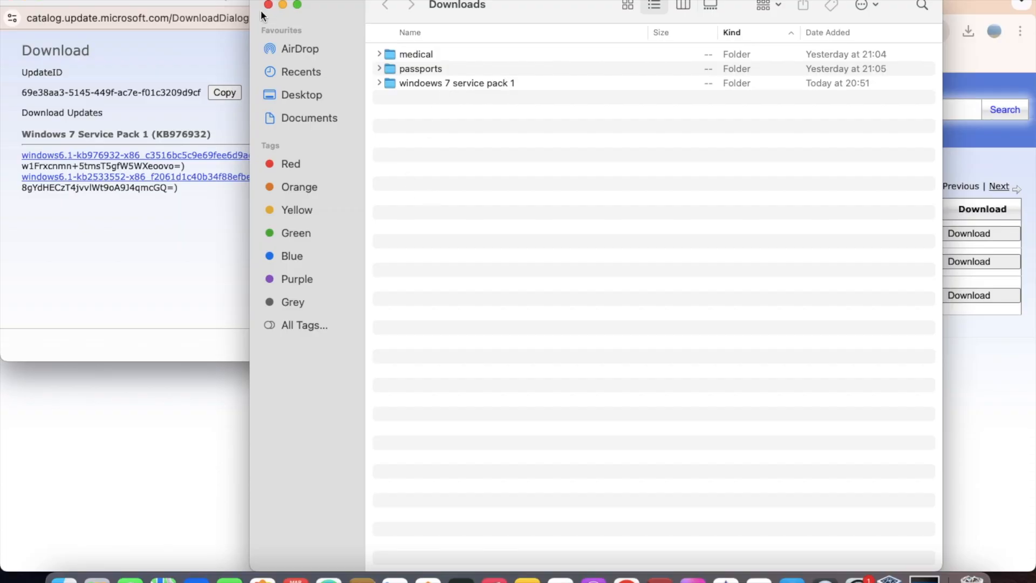
Close the browser windows, minimize the virtual machine, and move the "windoews 7 service pack 1" folder from Downloads to the Mac desktop
click(17, 6)
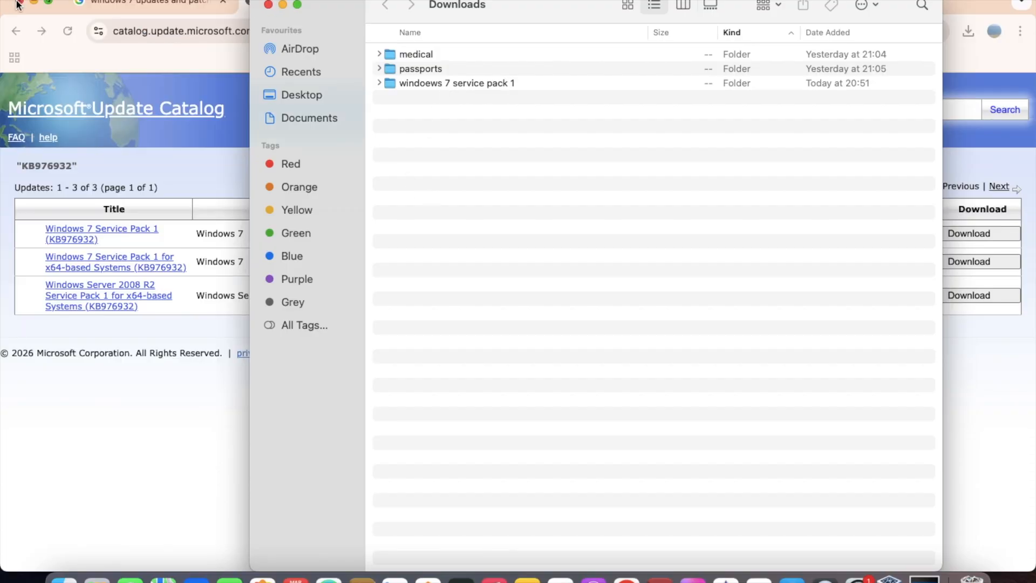
click(16, 6)
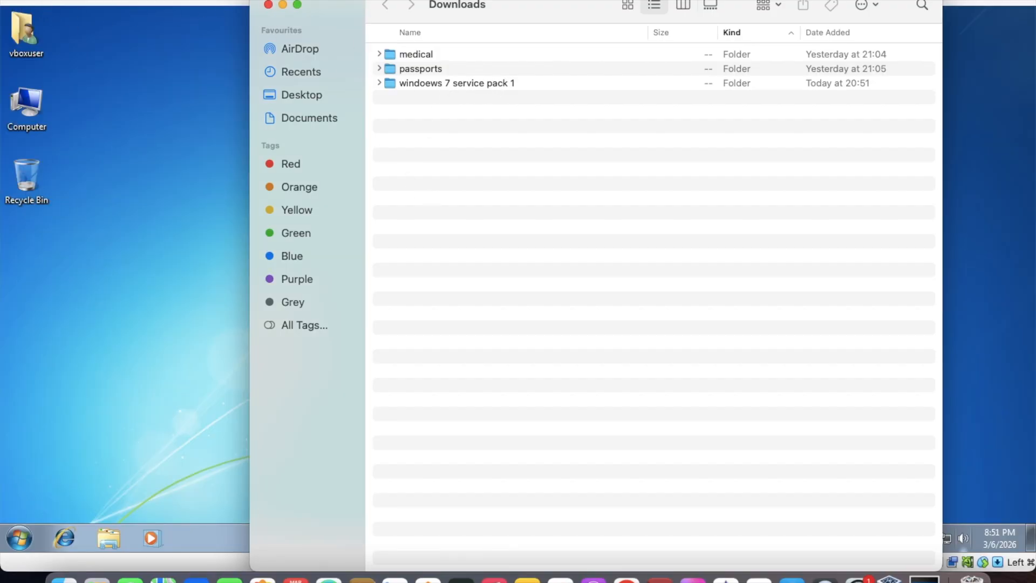
click(27, 1)
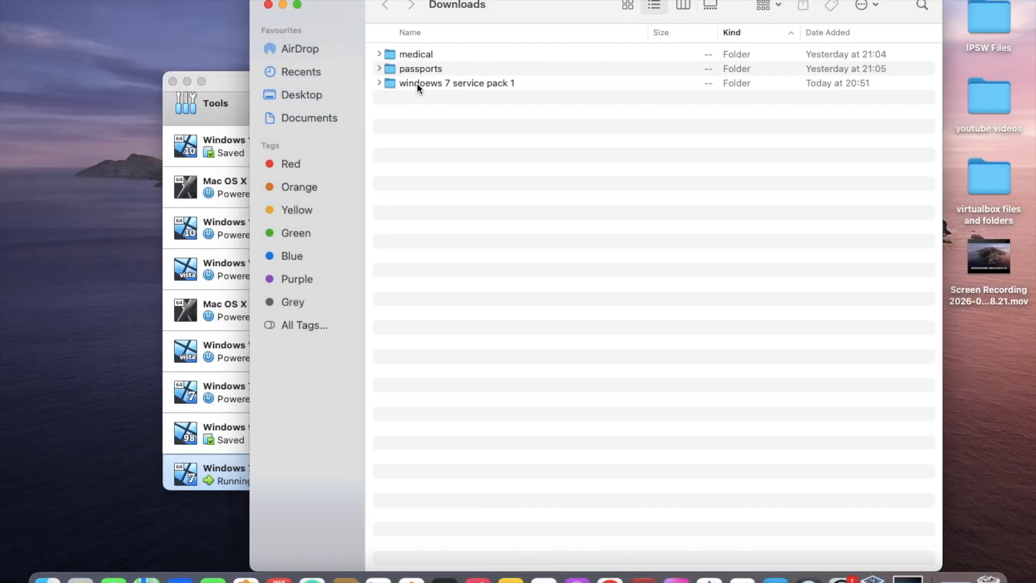
drag(416, 84, 110, 28)
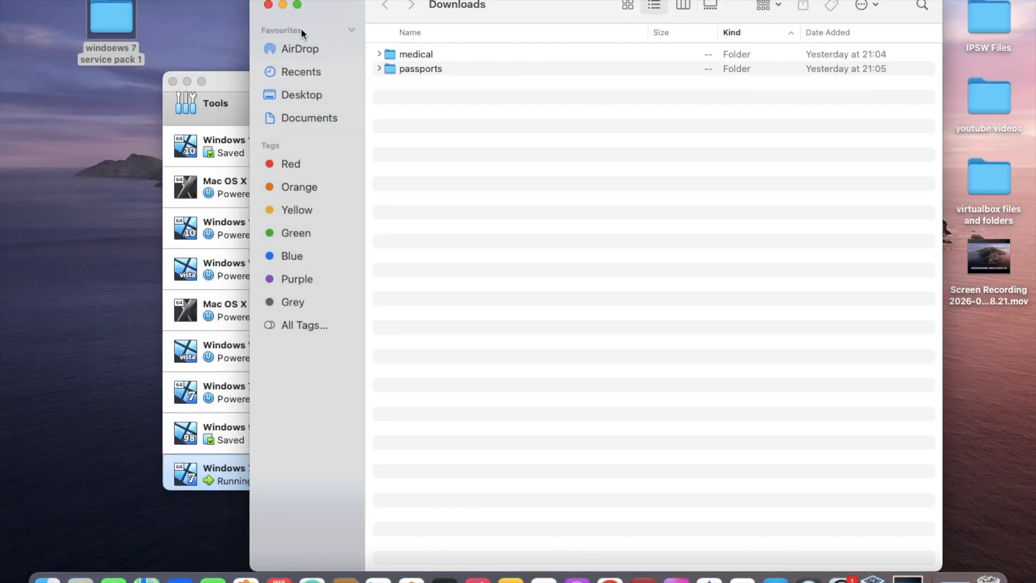
click(269, 5)
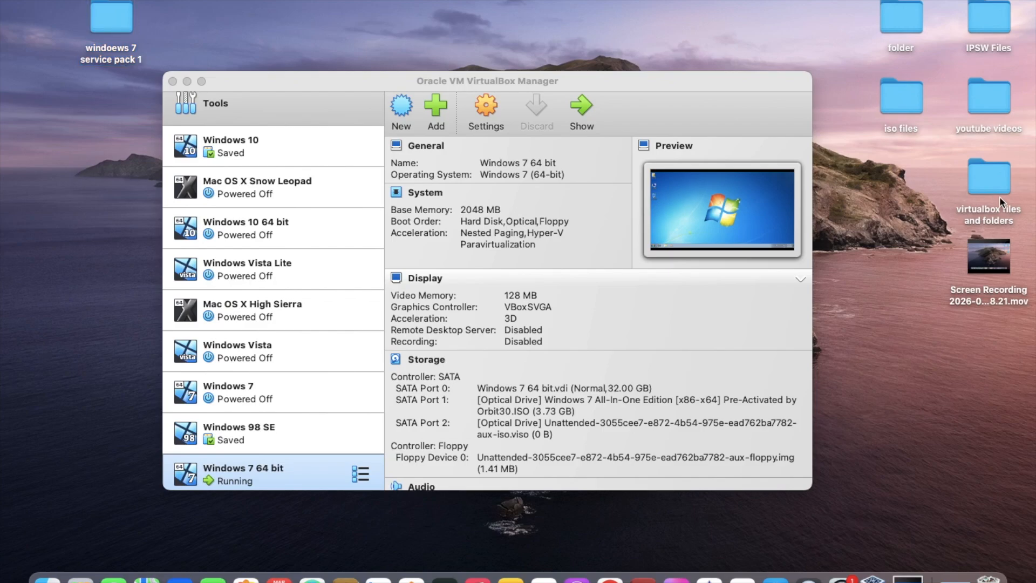
Open "virtualbox files and folders" and move Extras, Theme, UltraUXThemePatcher_3.7.2.exe, UniversalThemePatcher and UXTender.zip into the "windows 7 to vista" folder
double_click(983, 182)
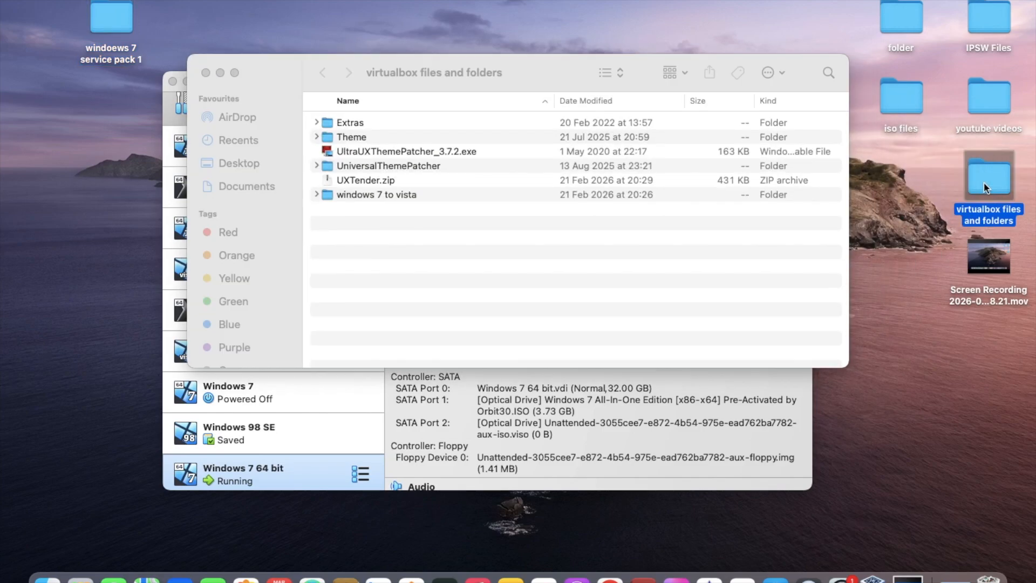
click(371, 250)
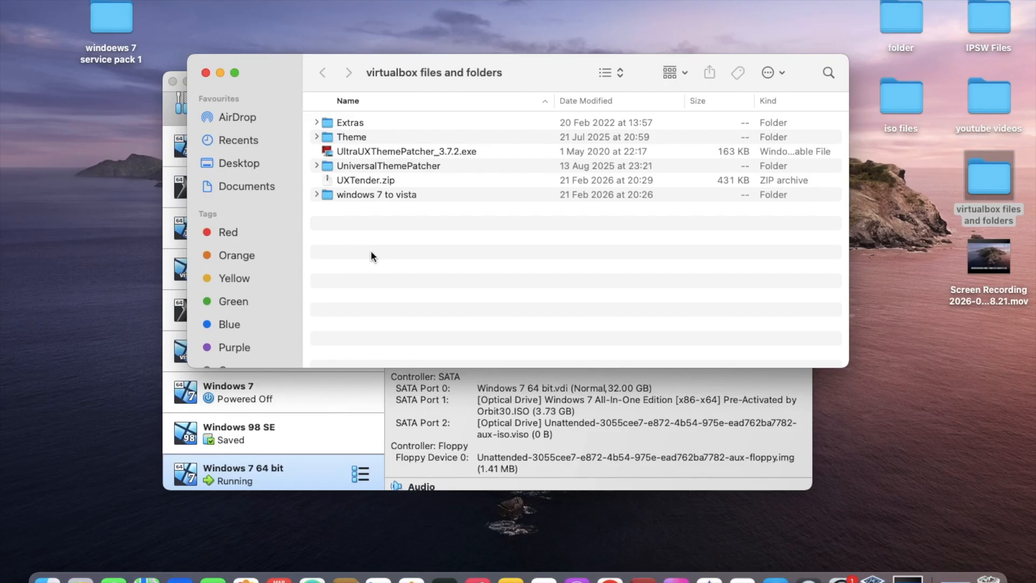
drag(459, 181, 377, 180)
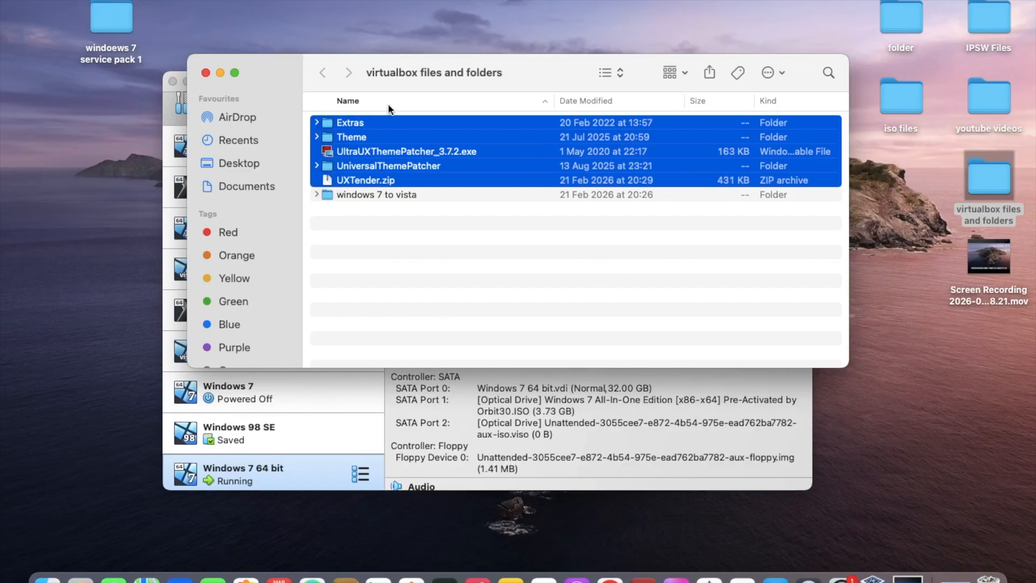
drag(390, 123, 391, 196)
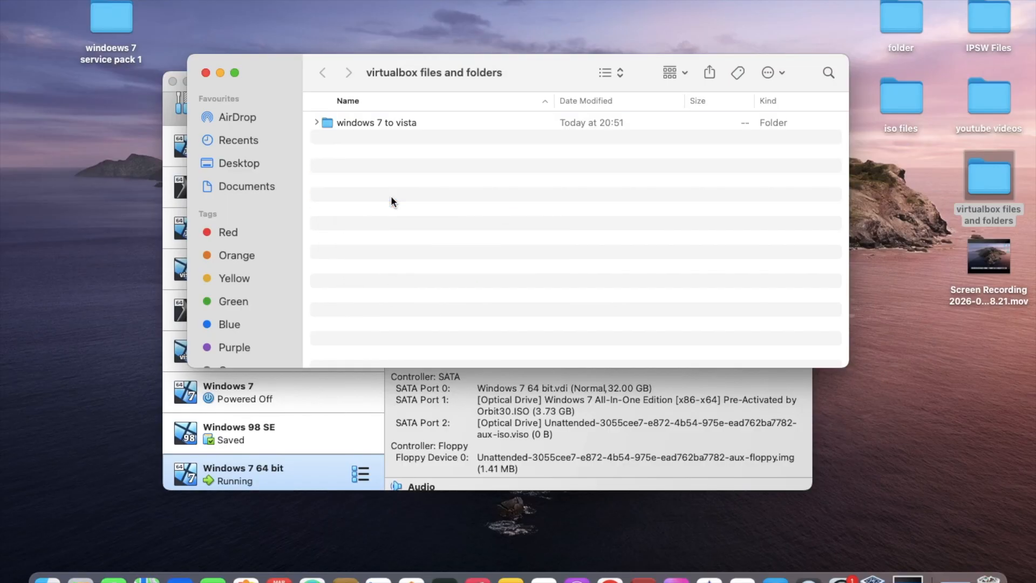
Create a "win7 sp1" folder in "virtualbox files and folders", move the desktop's service pack folder into it, and close the window
right_click(419, 193)
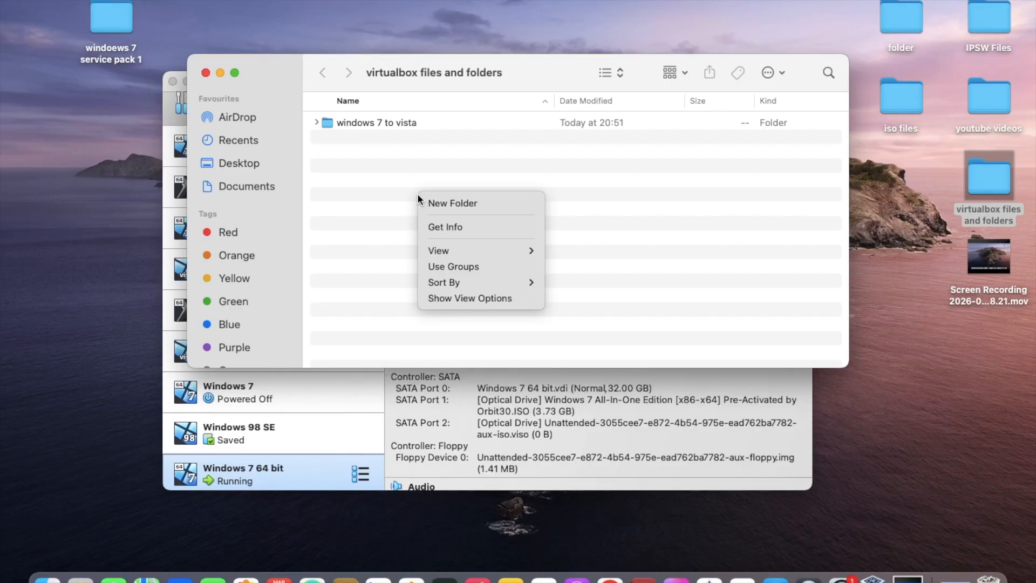
click(503, 203)
key(BackSpace)
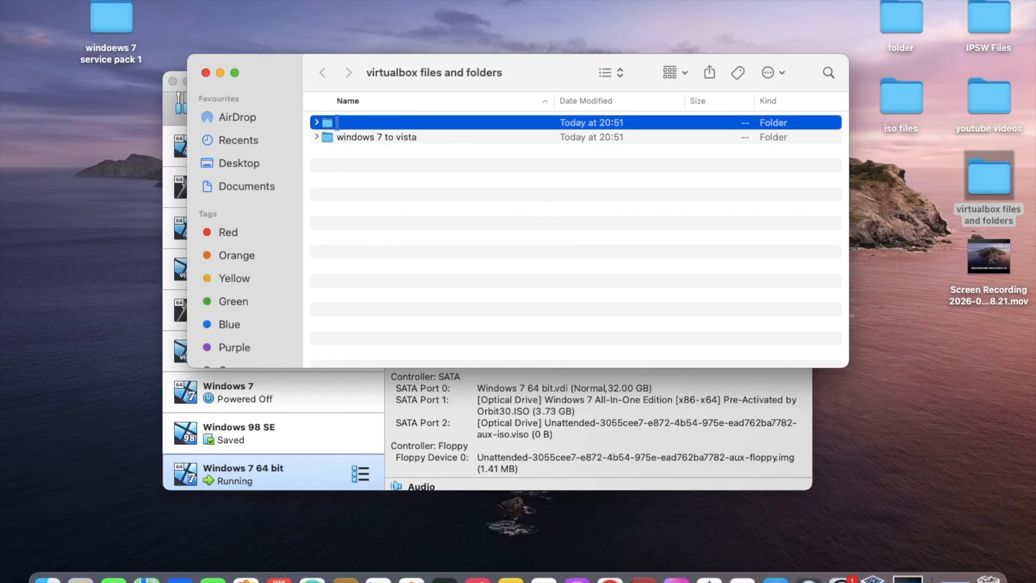
text(win7 sp1)
key(Return)
drag(125, 21, 363, 121)
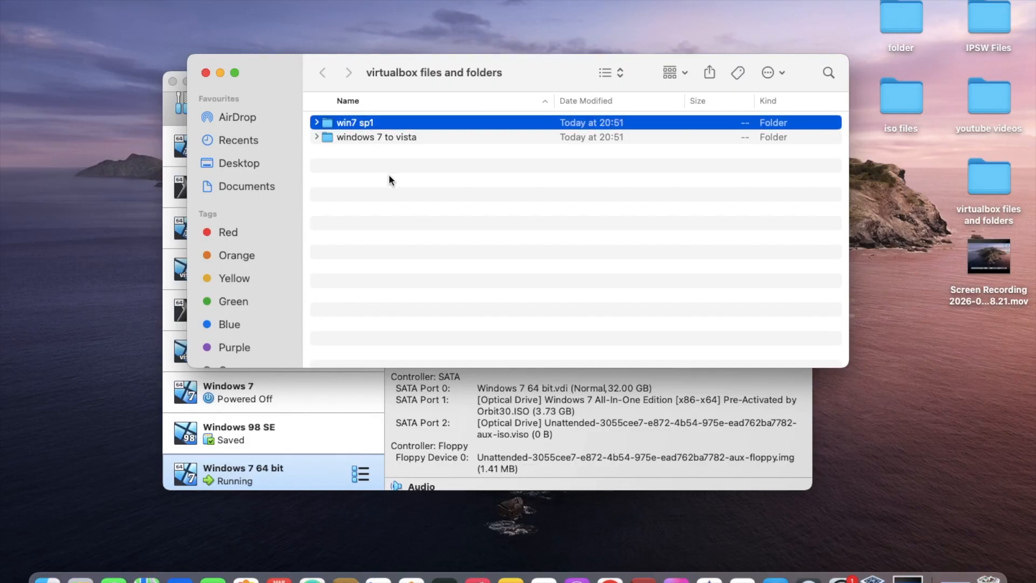
click(206, 73)
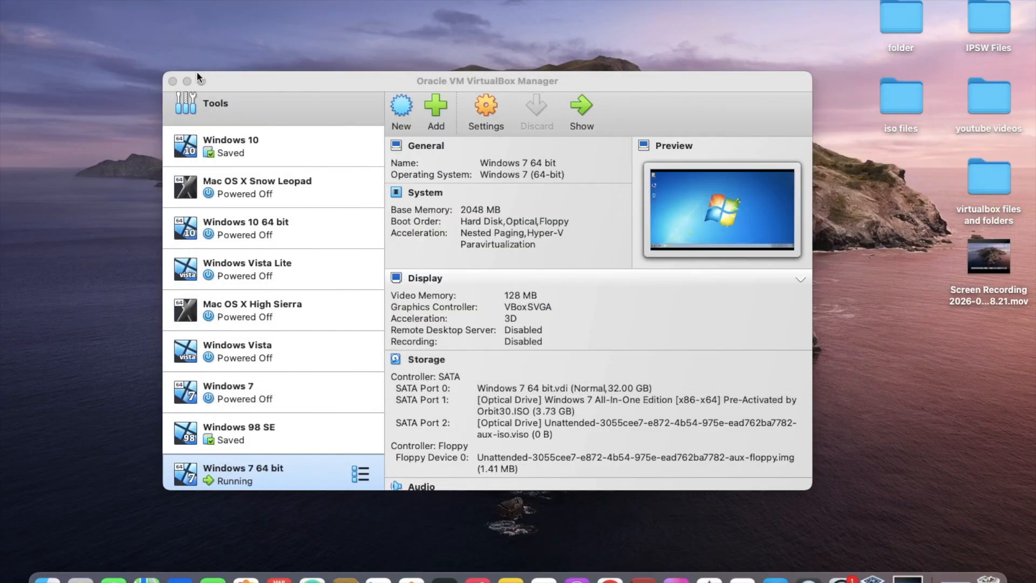
Close VirtualBox Manager, bring back the Windows 7 virtual machine window, and open its Shared Folders settings
click(174, 82)
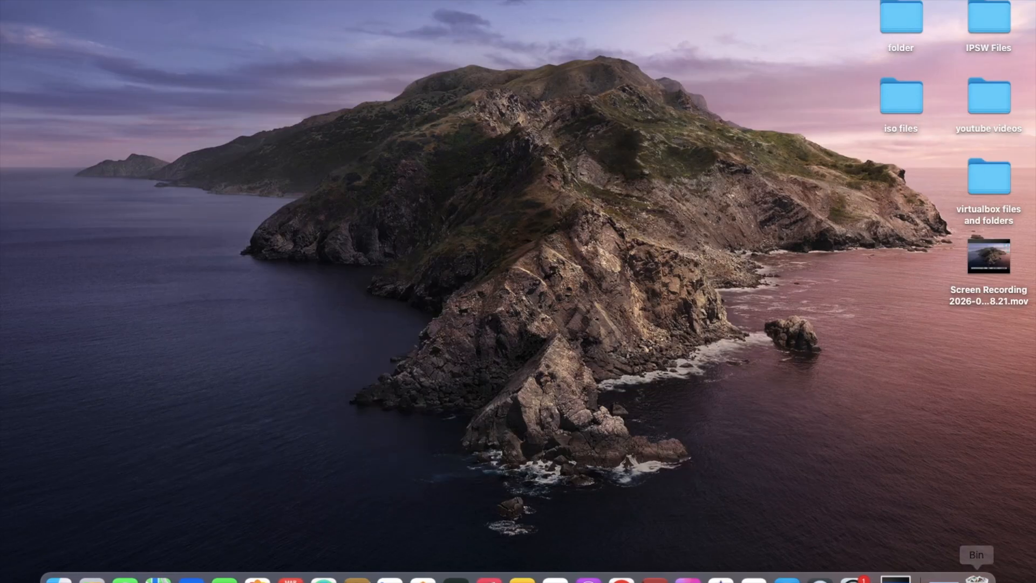
click(942, 561)
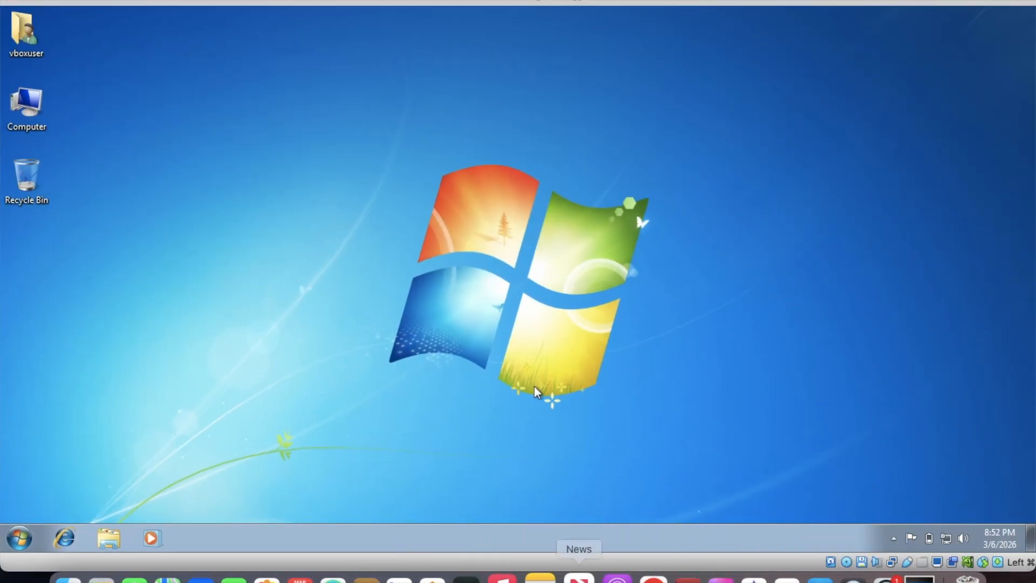
click(253, 0)
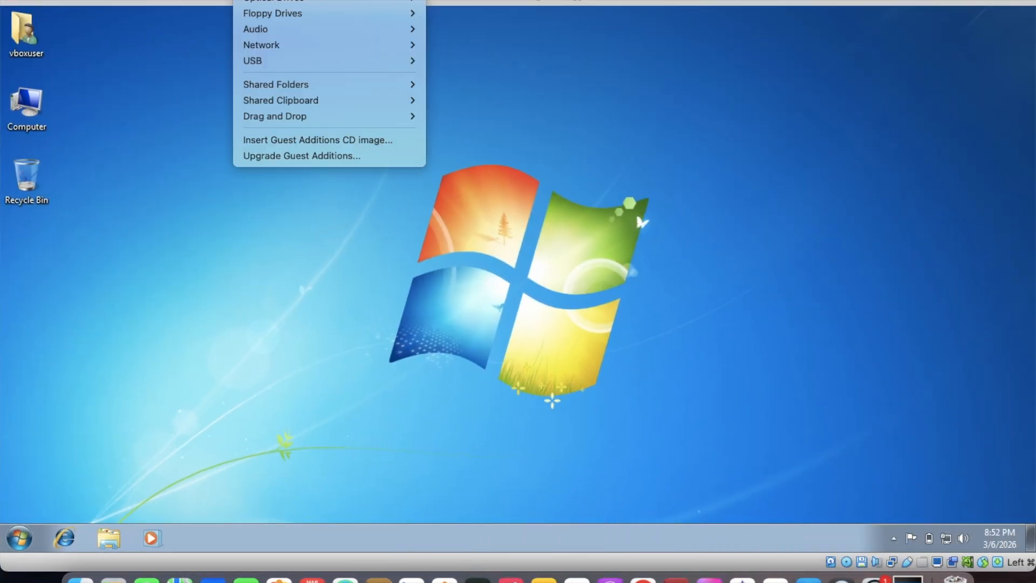
mouse_move(325, 86)
click(463, 90)
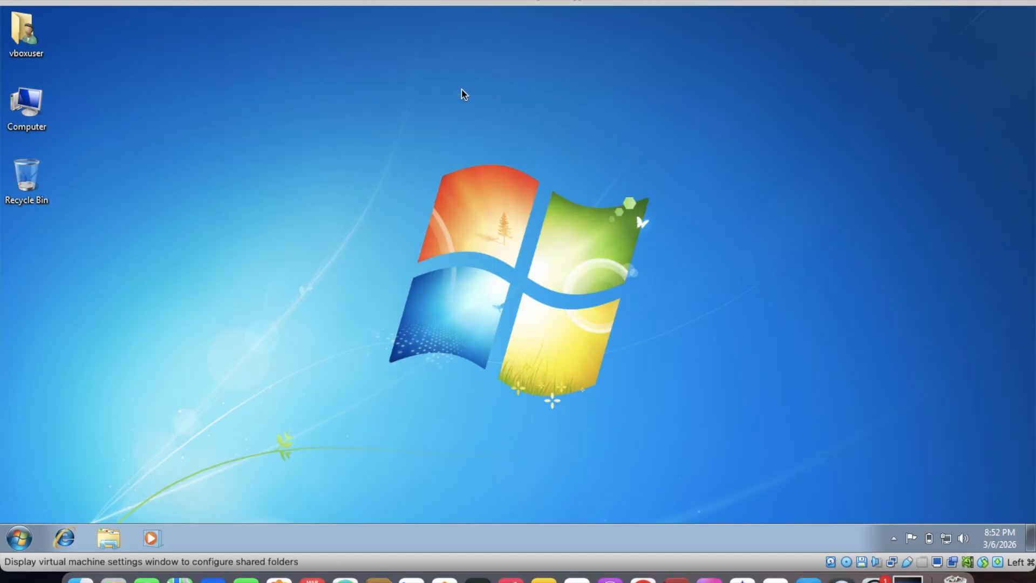
drag(610, 148, 366, 91)
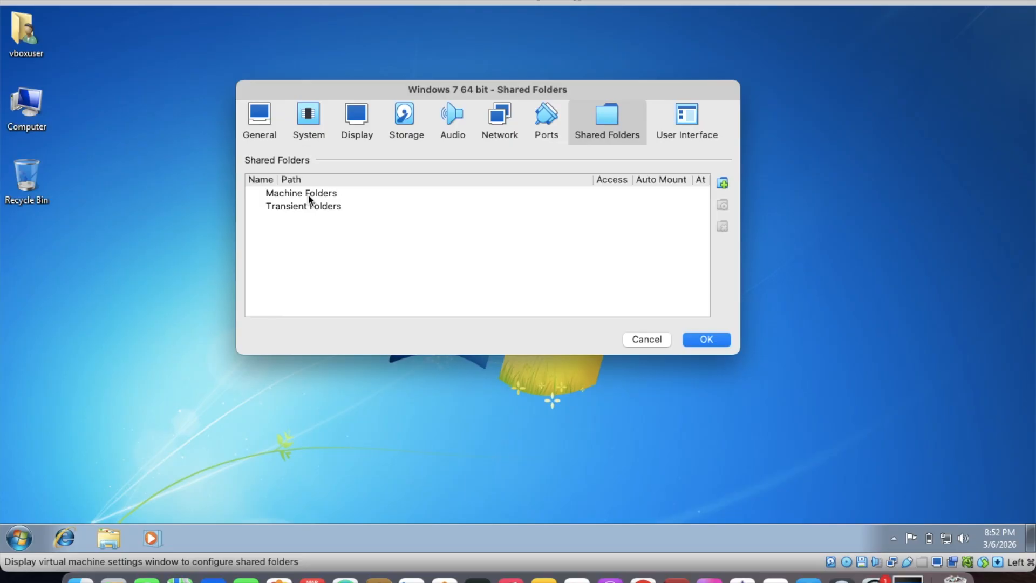
Start adding a shared folder and browse from Desktop through "virtualbox files and folders" and "win7 sp1" into "windoews 7 service pack 1"
click(723, 184)
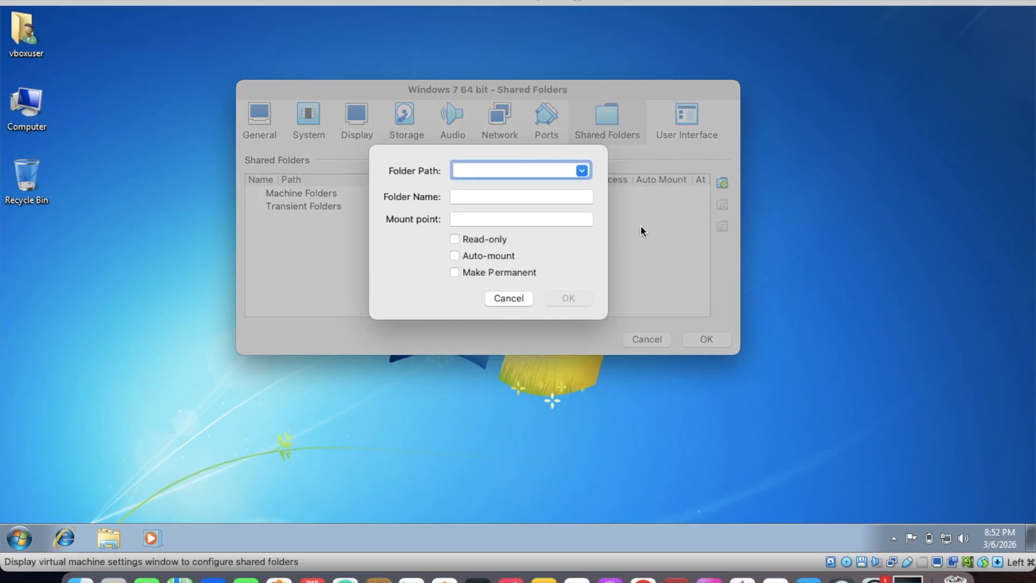
click(582, 173)
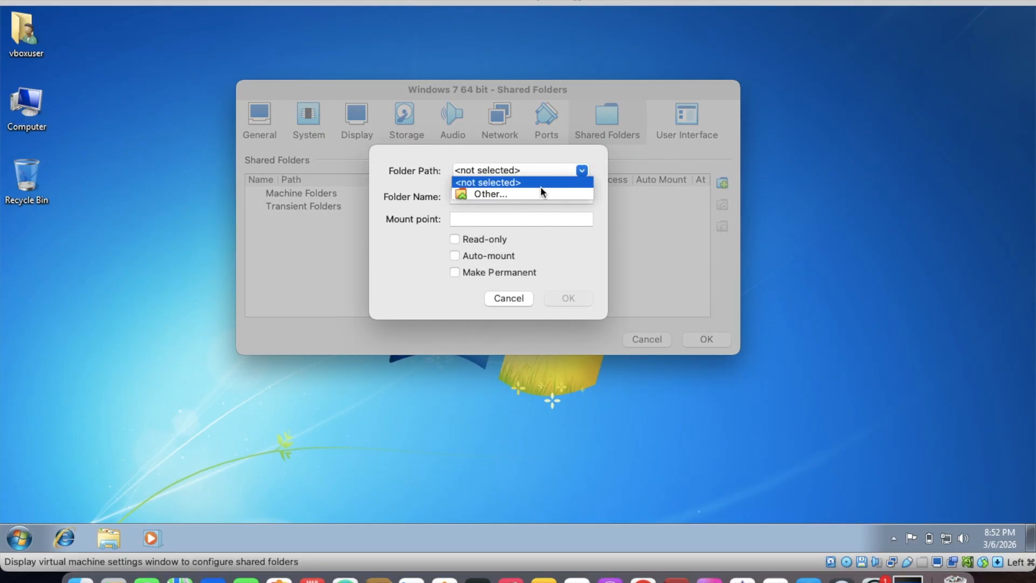
click(492, 195)
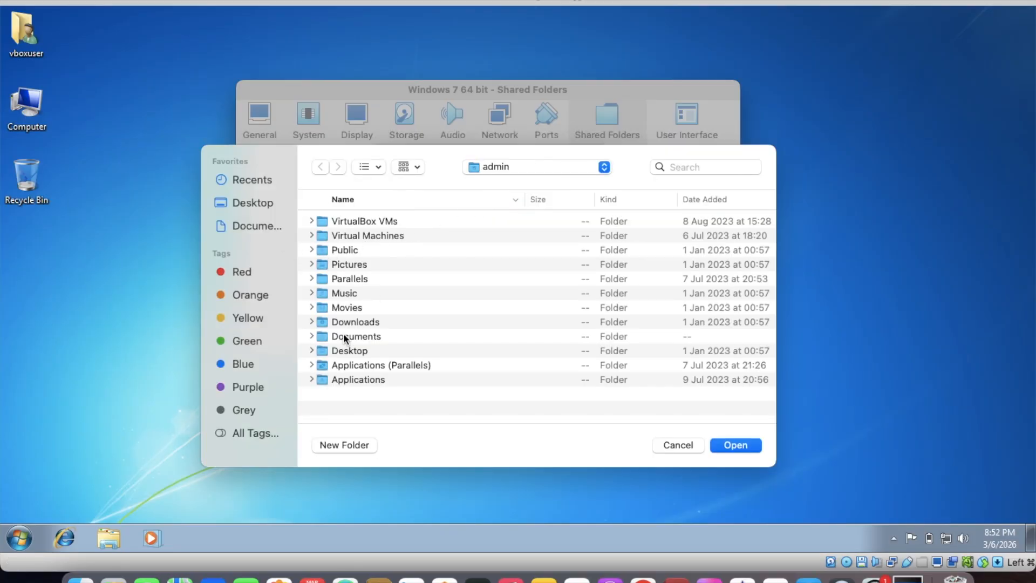
double_click(349, 350)
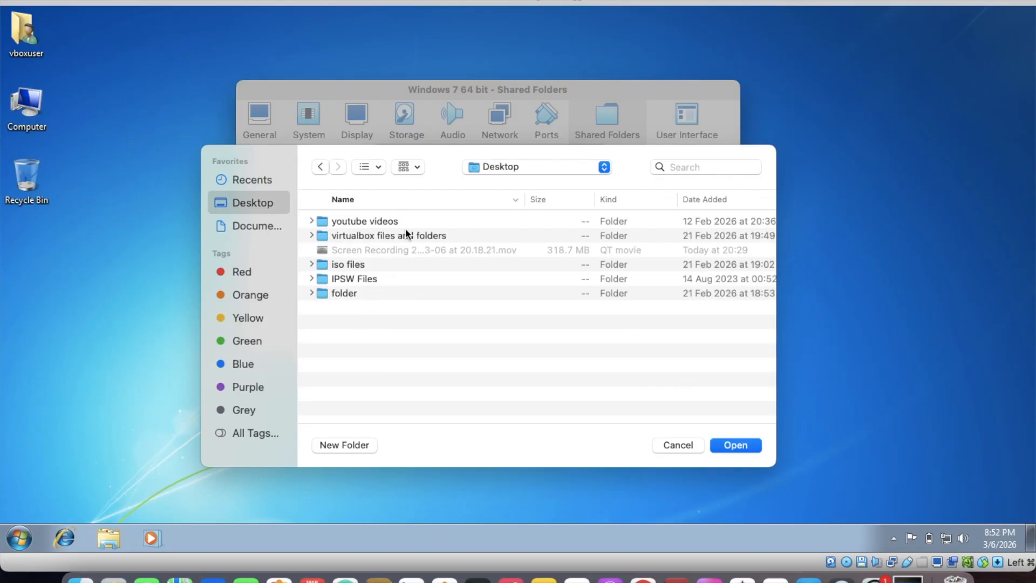
double_click(401, 236)
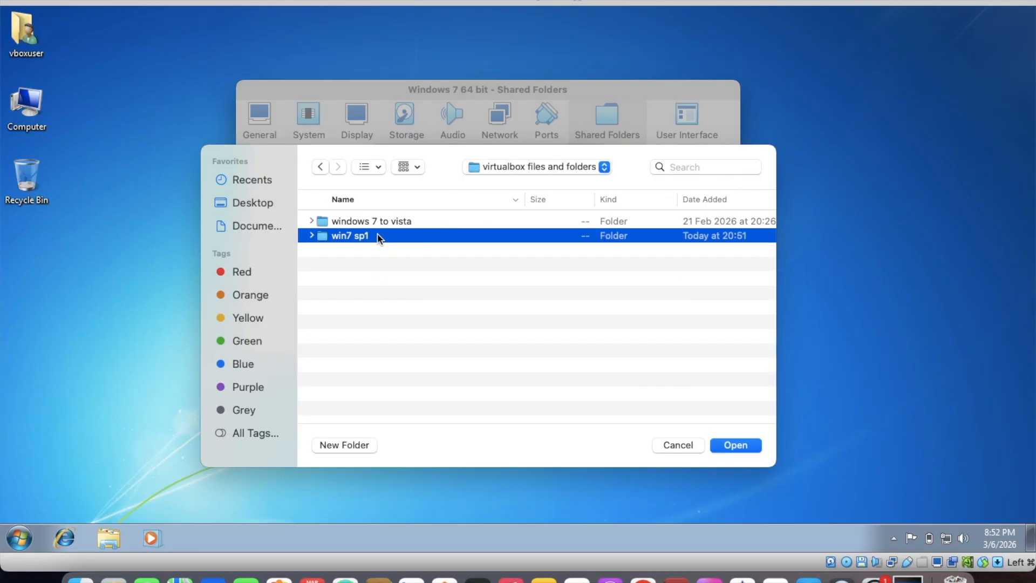
double_click(377, 241)
double_click(376, 223)
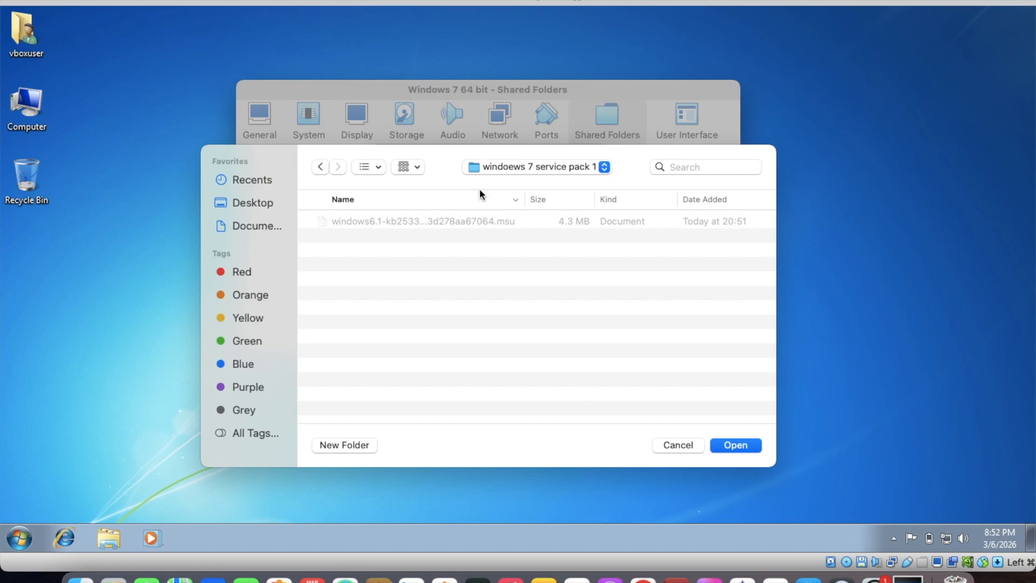
Go back to "virtualbox files and folders", choose "win7 sp1" as a read-only shared folder, and save the settings
click(529, 166)
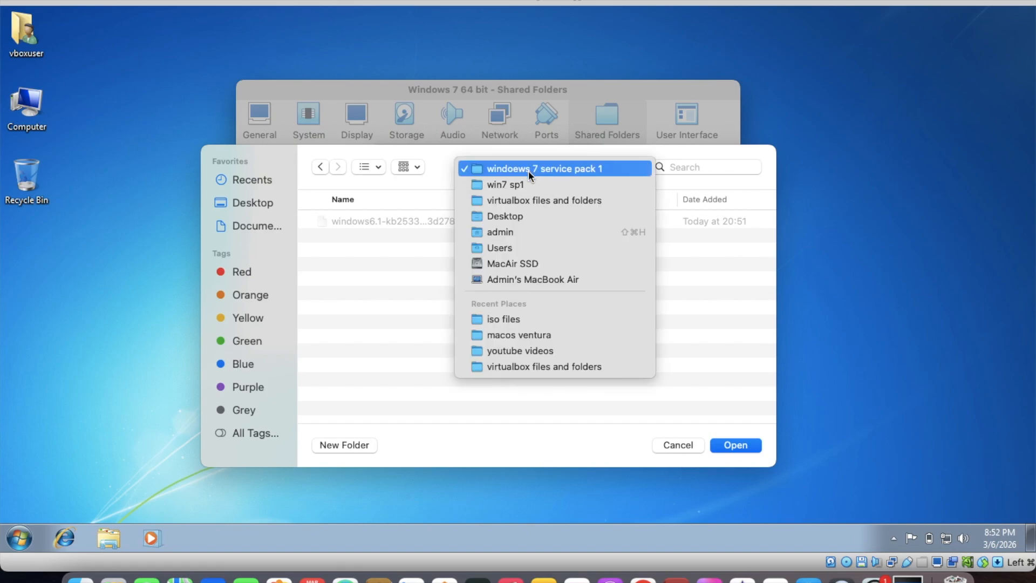
click(525, 201)
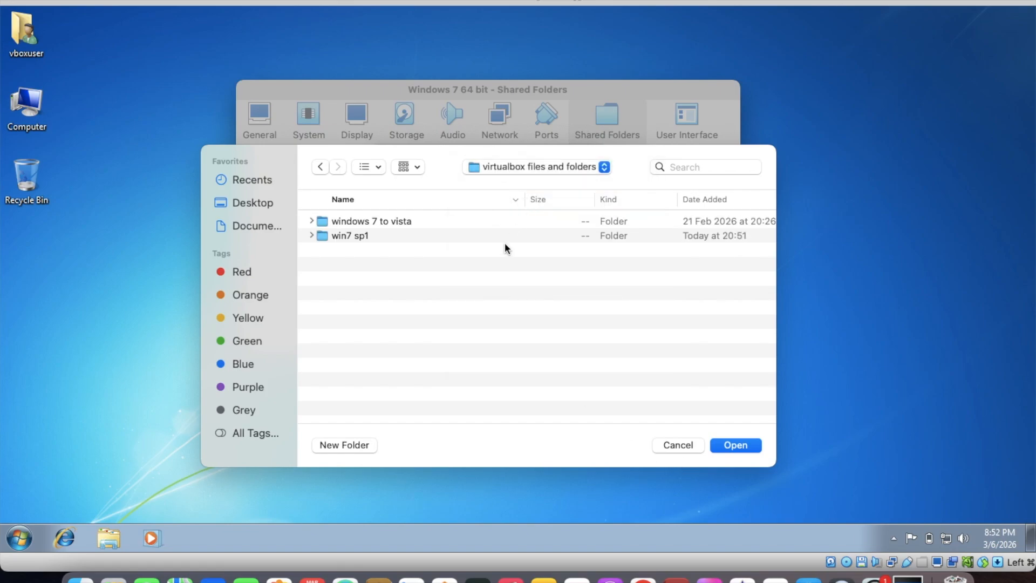
click(465, 237)
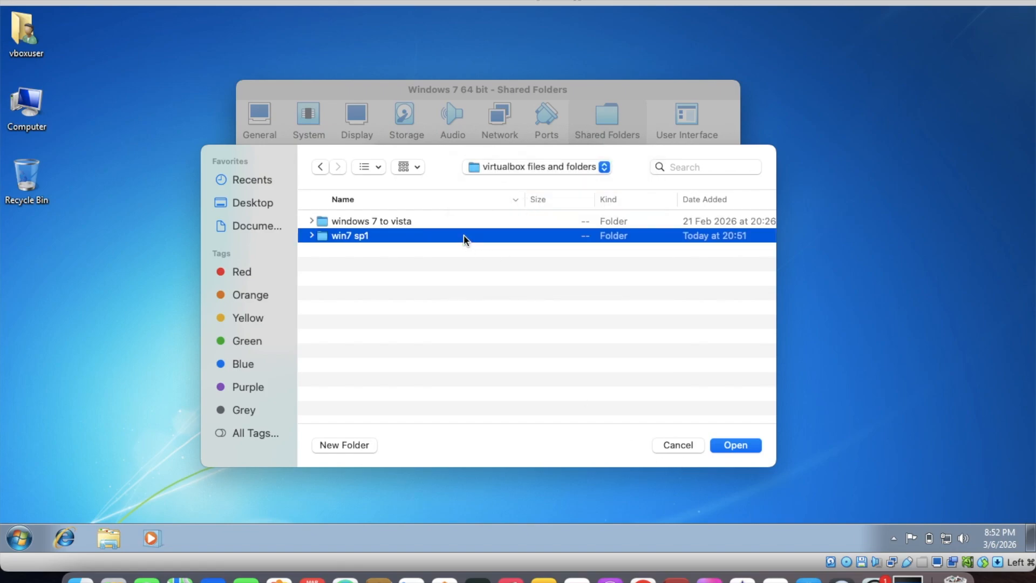
click(744, 447)
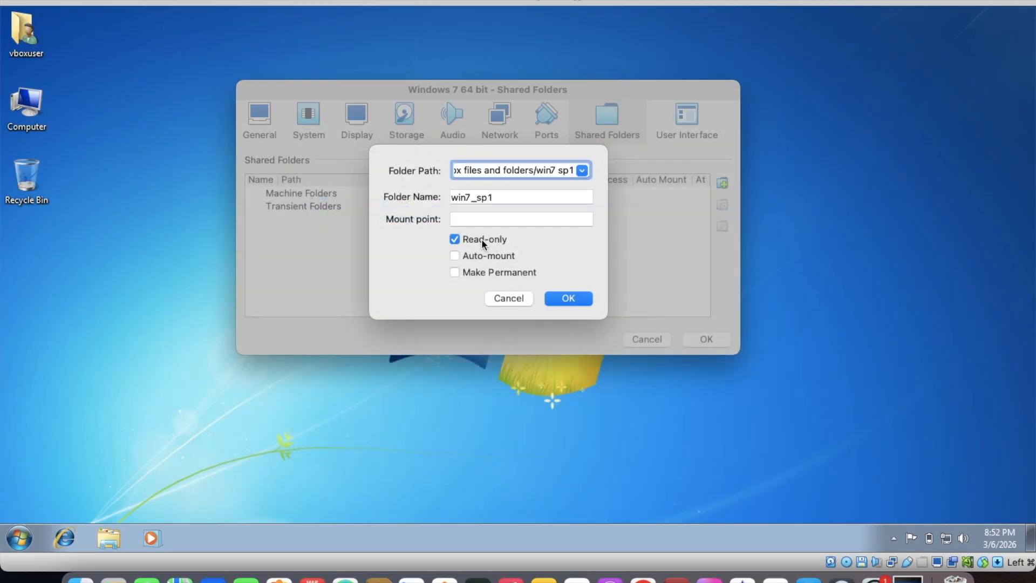
click(566, 300)
click(707, 339)
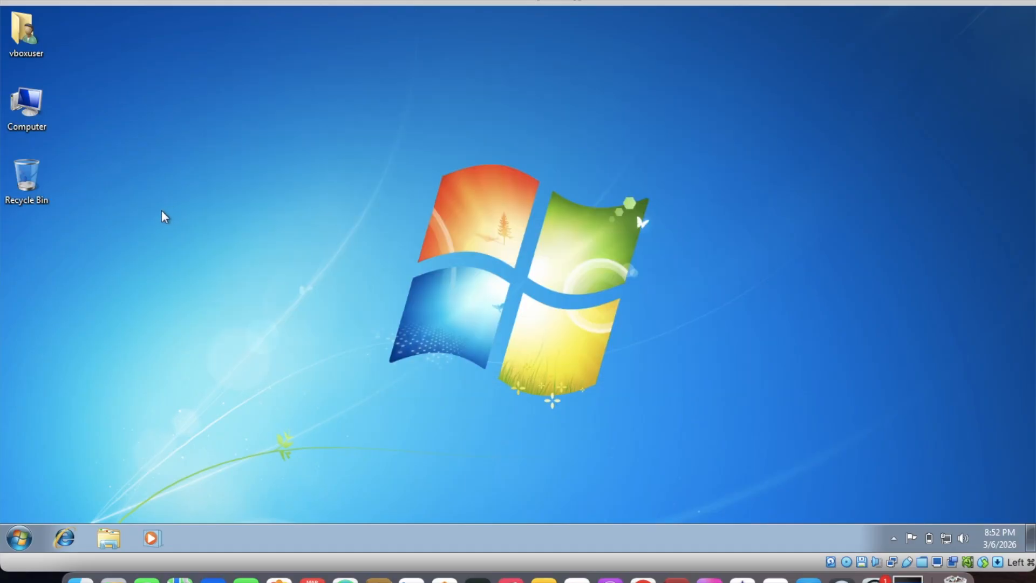
Add the Network icon to the Windows 7 desktop through the desktop icon settings, and close Personalization
right_click(106, 169)
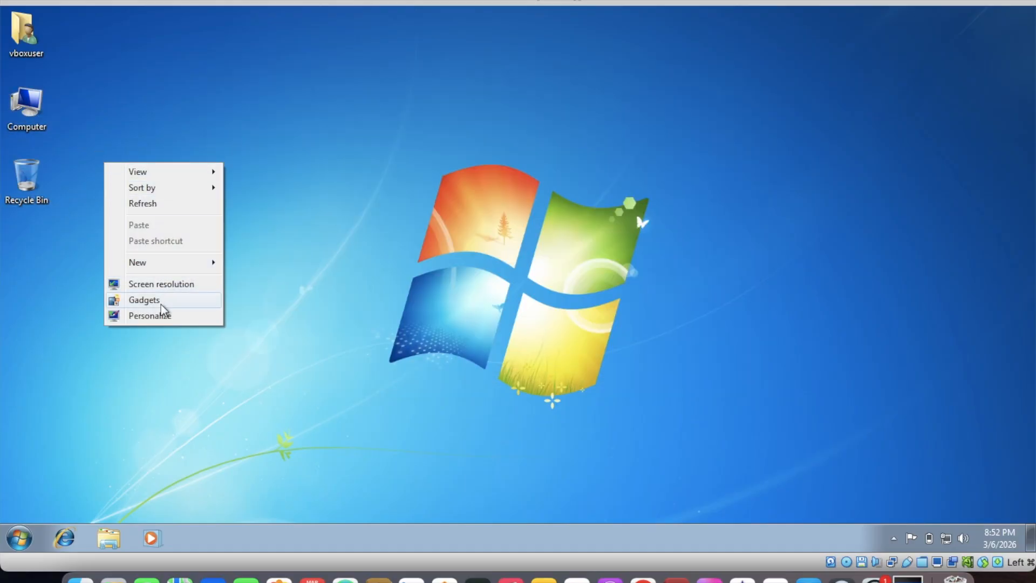
click(169, 318)
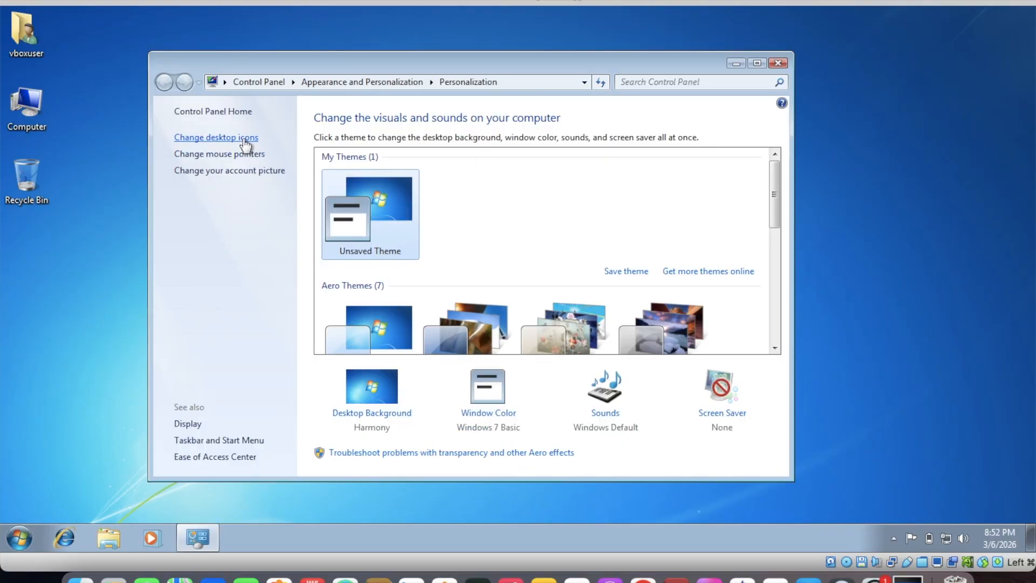
click(234, 135)
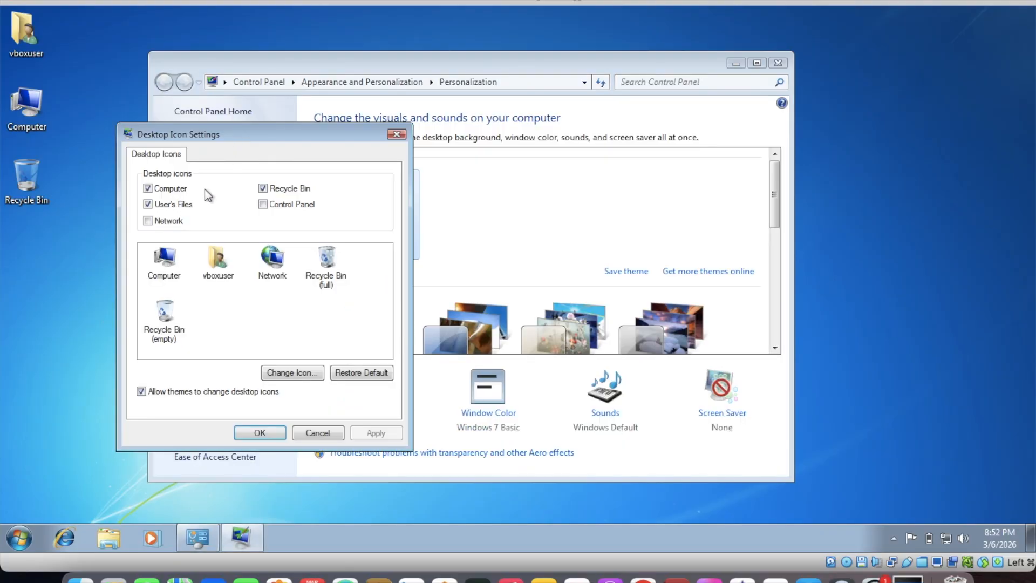
click(173, 221)
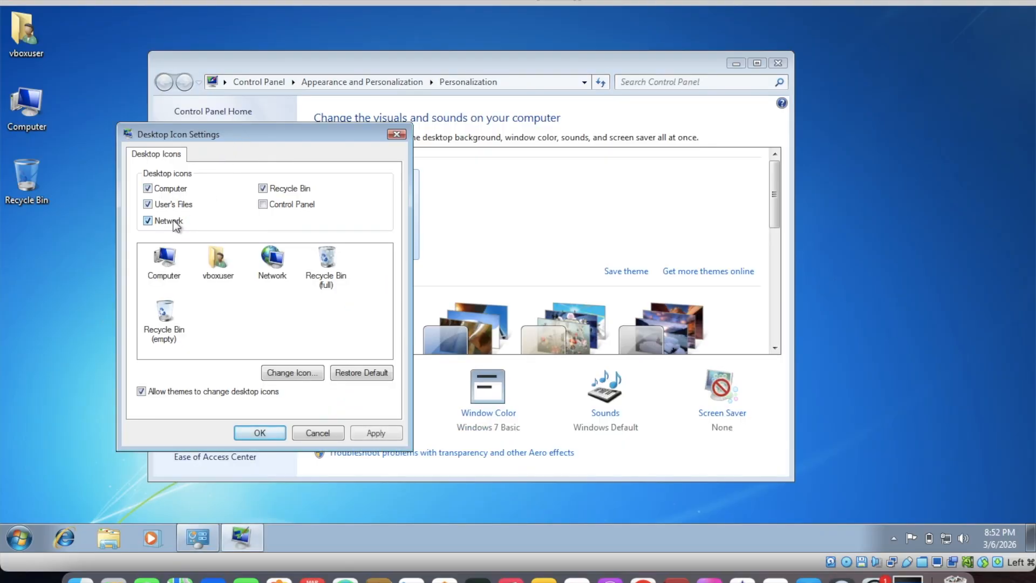
click(377, 434)
click(236, 432)
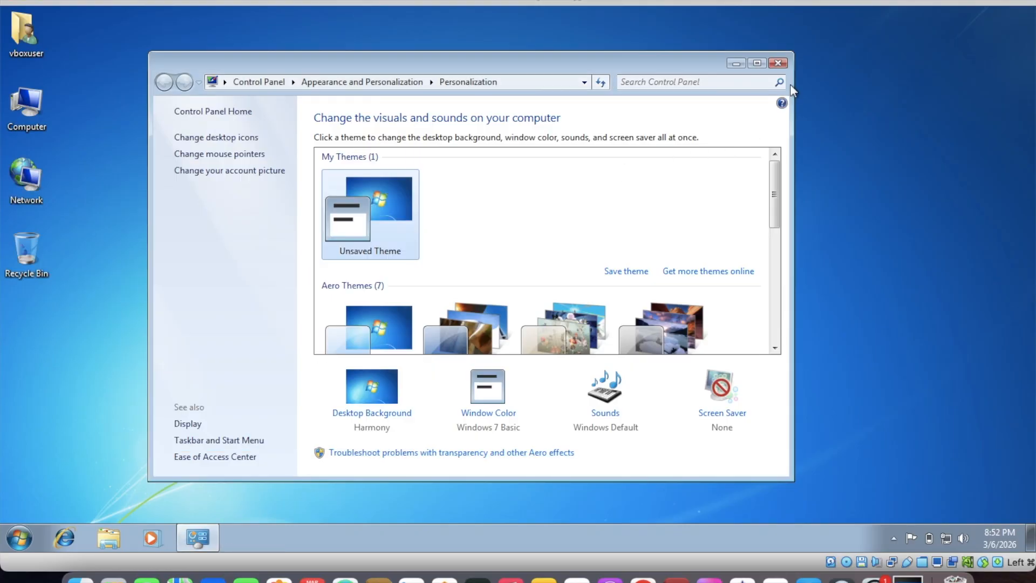
click(782, 65)
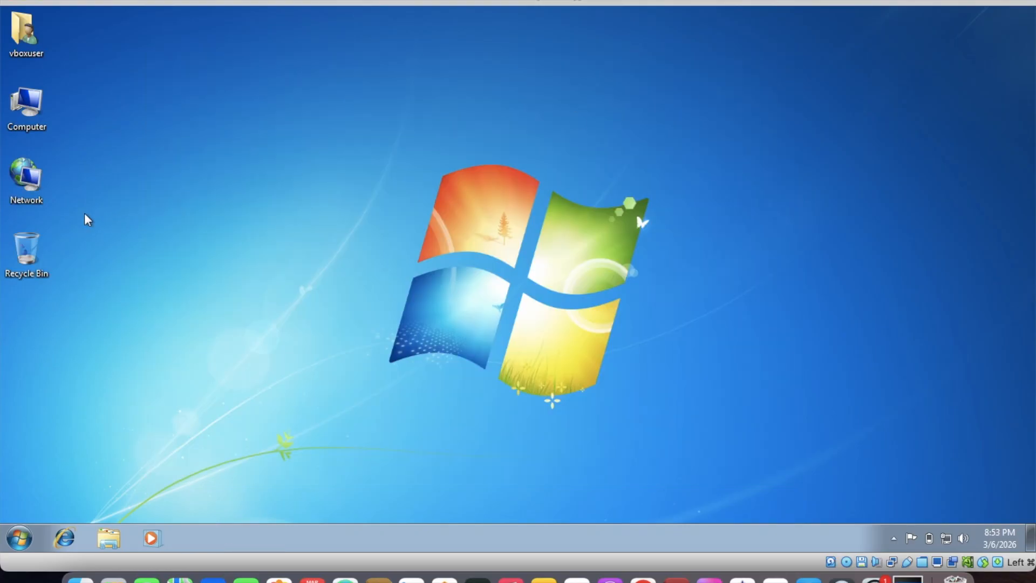
Open Network, turn on network discovery and file sharing for all public networks, and close the window
double_click(26, 193)
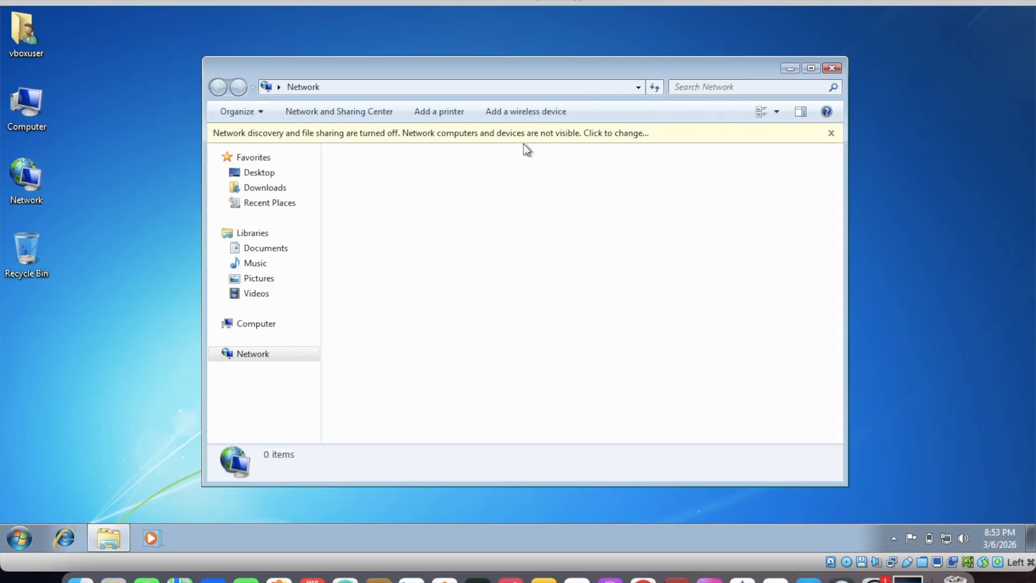
click(515, 135)
click(540, 142)
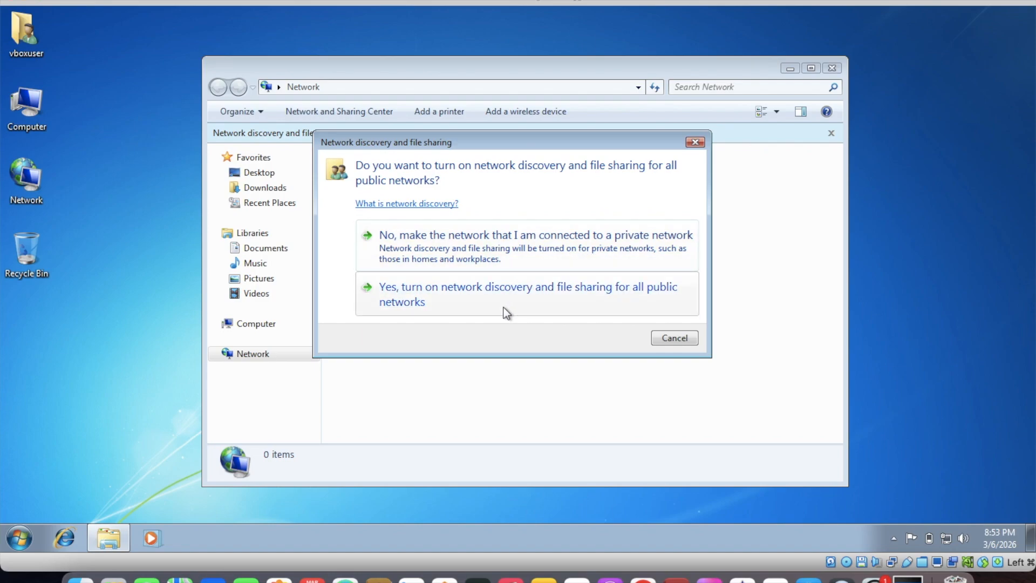
click(504, 307)
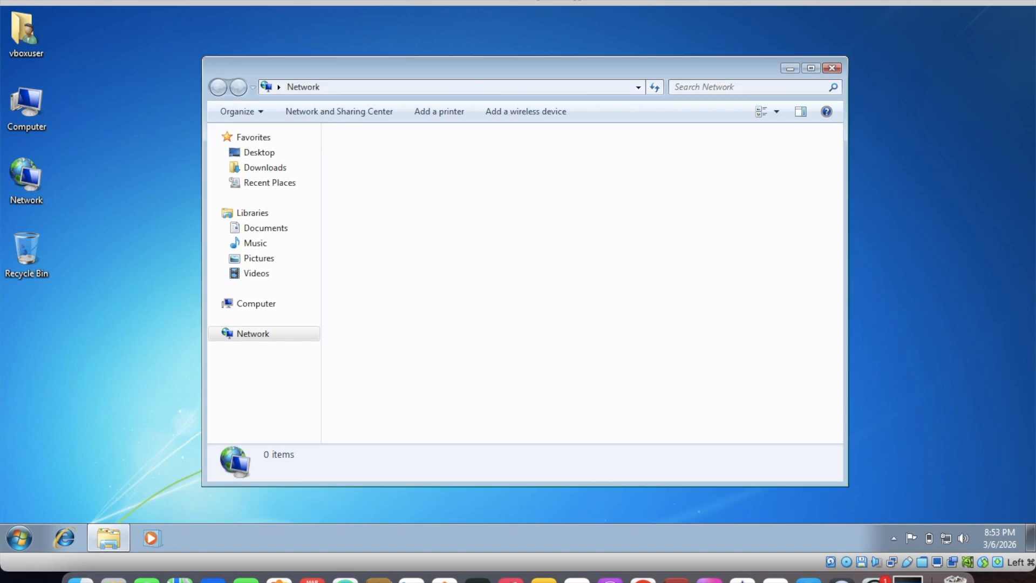
right_click(512, 228)
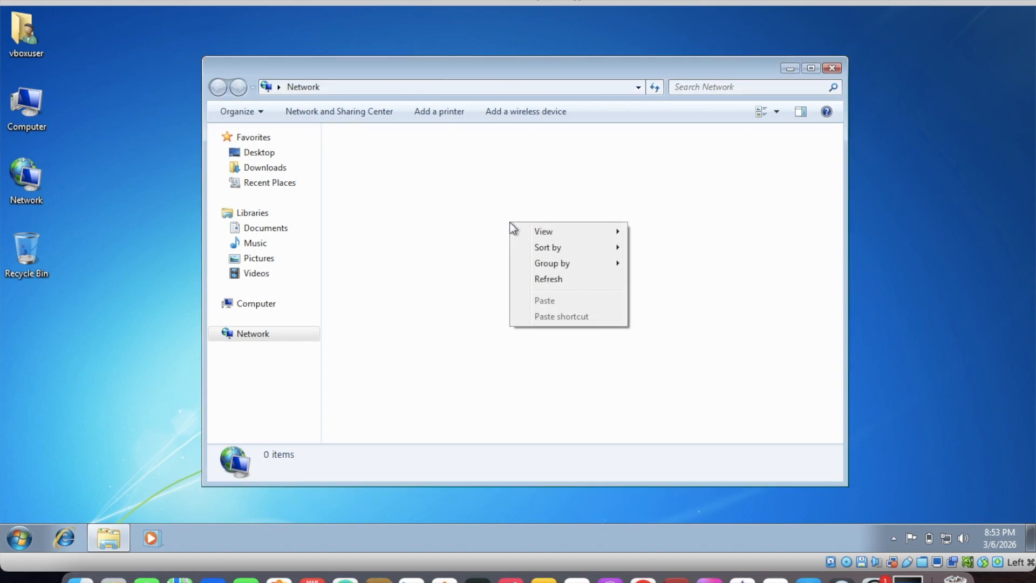
click(470, 189)
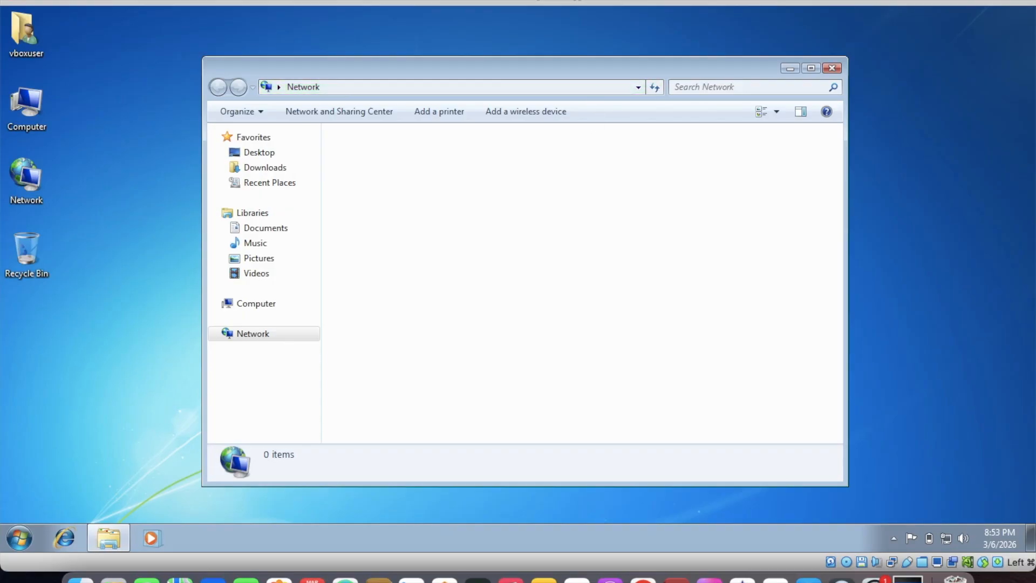
click(837, 68)
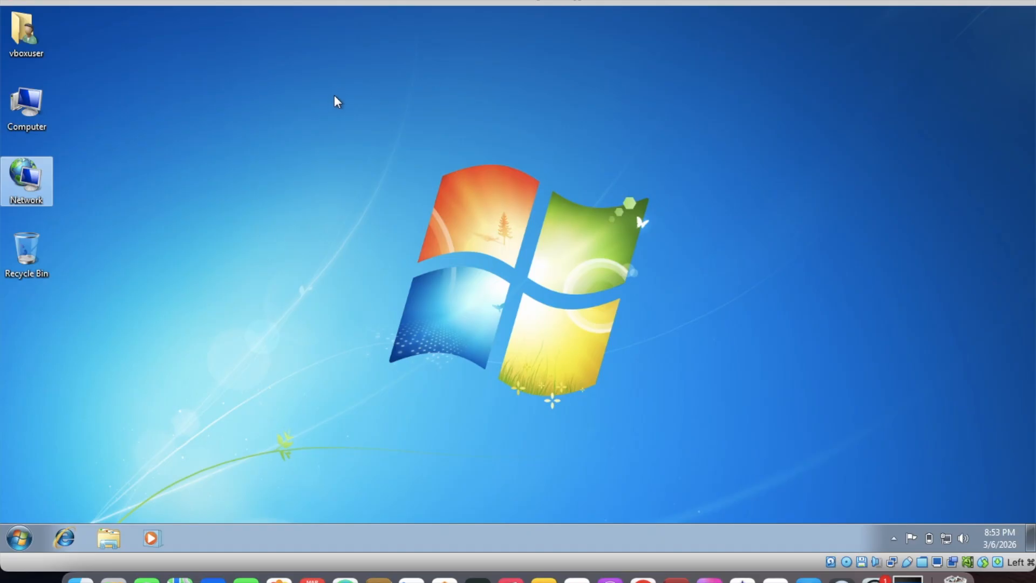
Set the virtual machine's drag and drop to Bidirectional and move its window aside to uncover the Mac desktop folders
click(253, 1)
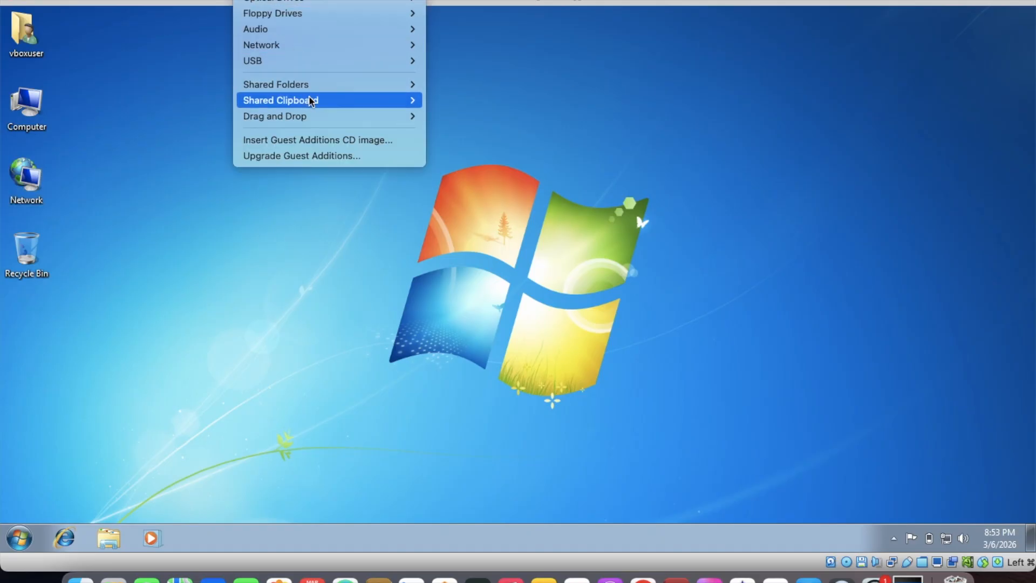
mouse_move(311, 101)
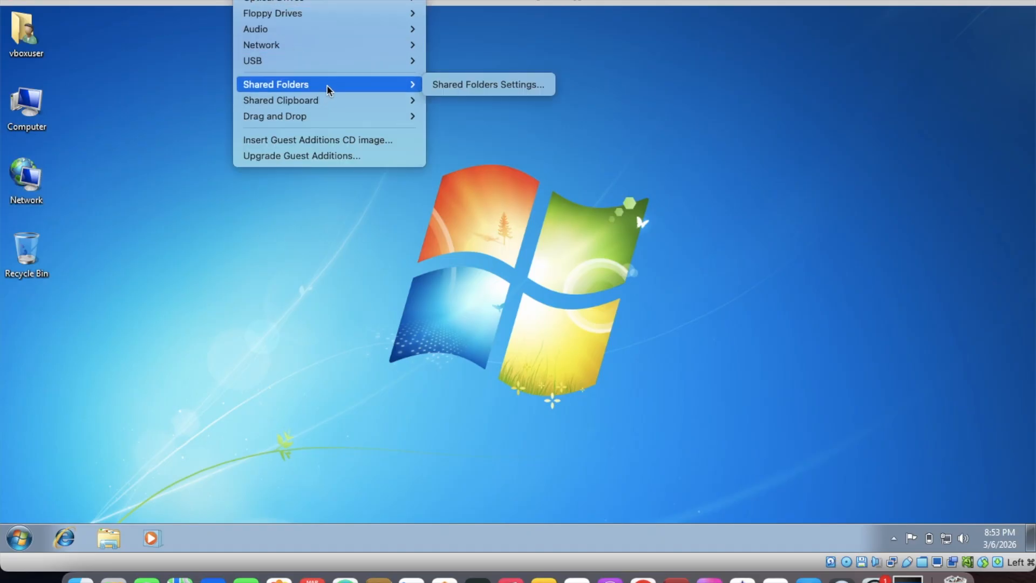
mouse_move(326, 117)
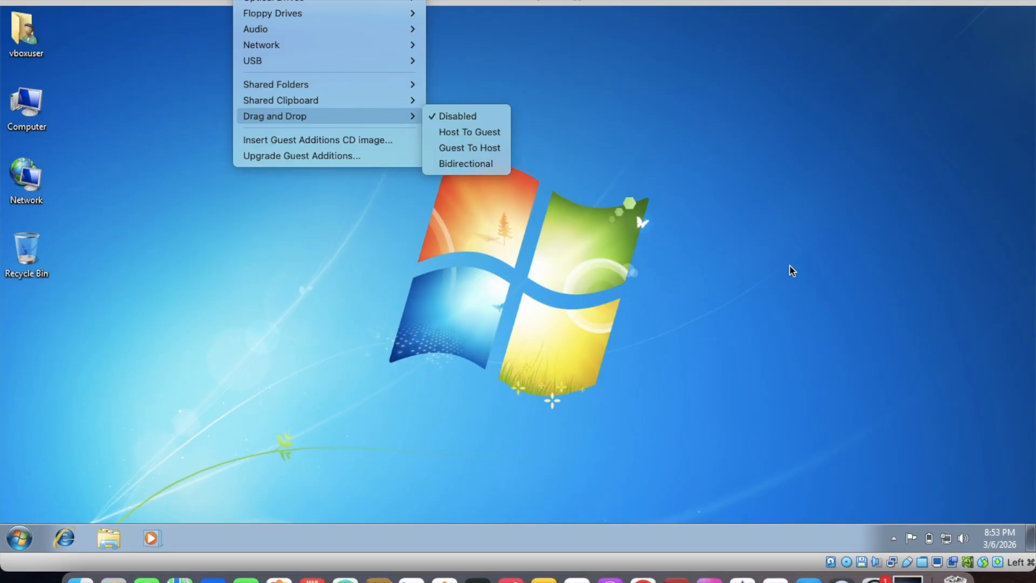
mouse_move(363, 102)
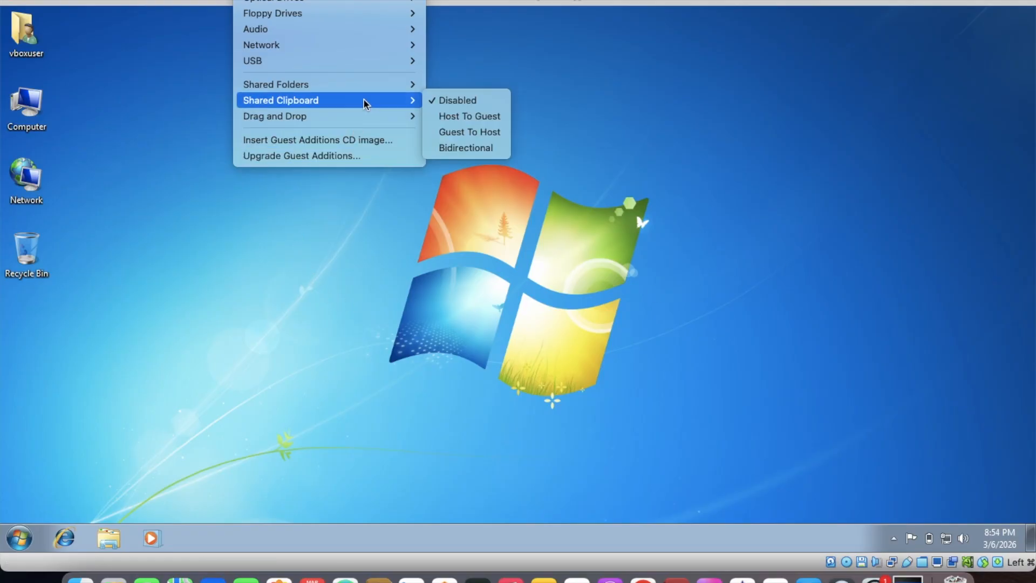
mouse_move(362, 120)
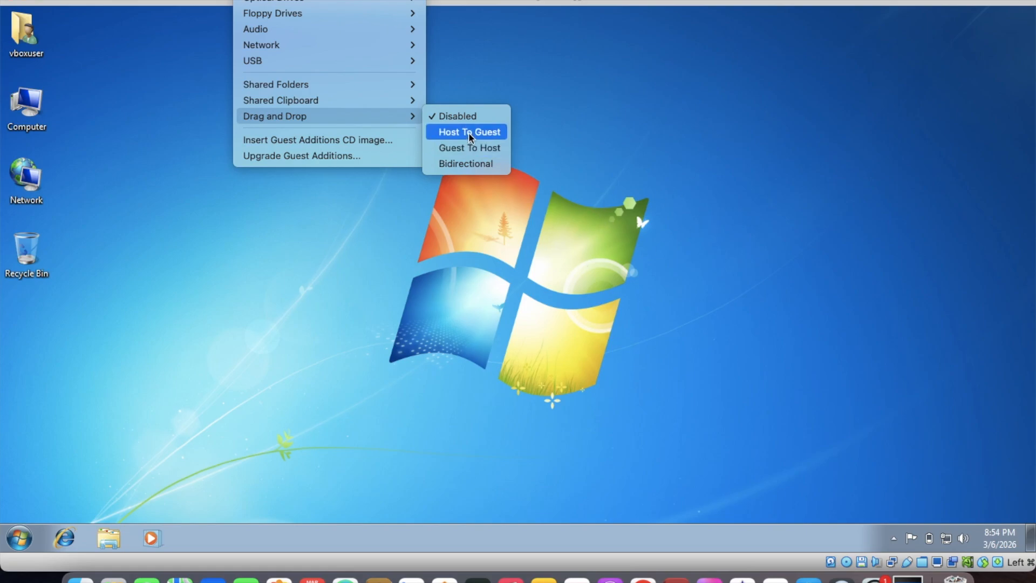
click(478, 169)
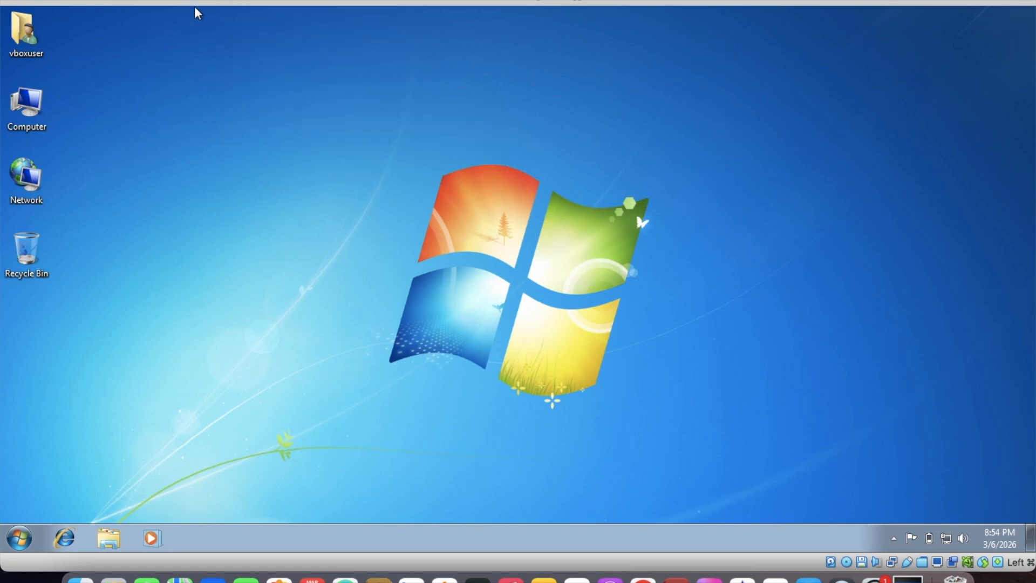
drag(197, 3, 36, 70)
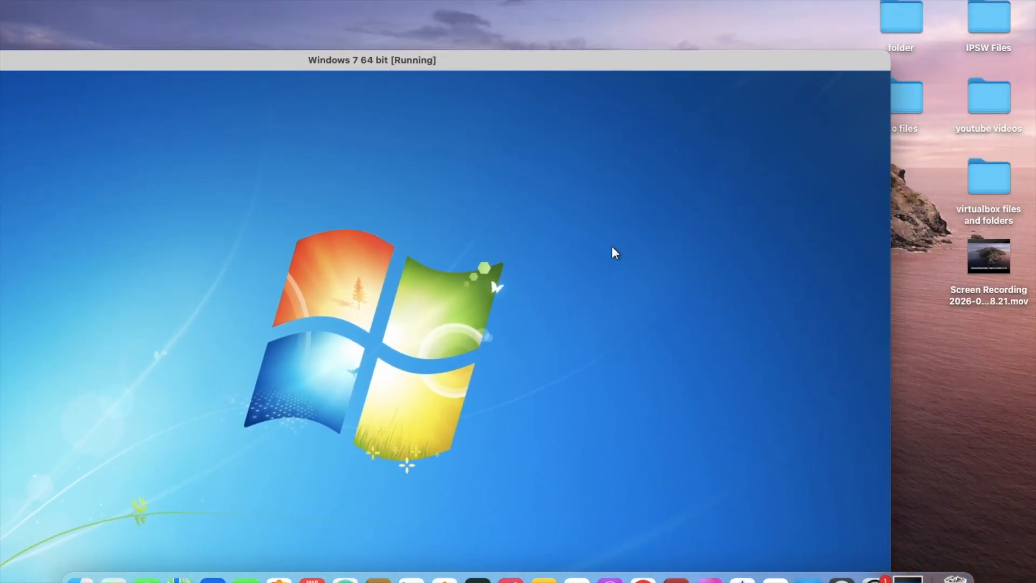
Open "virtualbox files and folders", copy its "win7 sp1" folder onto the Windows 7 desktop, and maximize the virtual machine window
double_click(1003, 205)
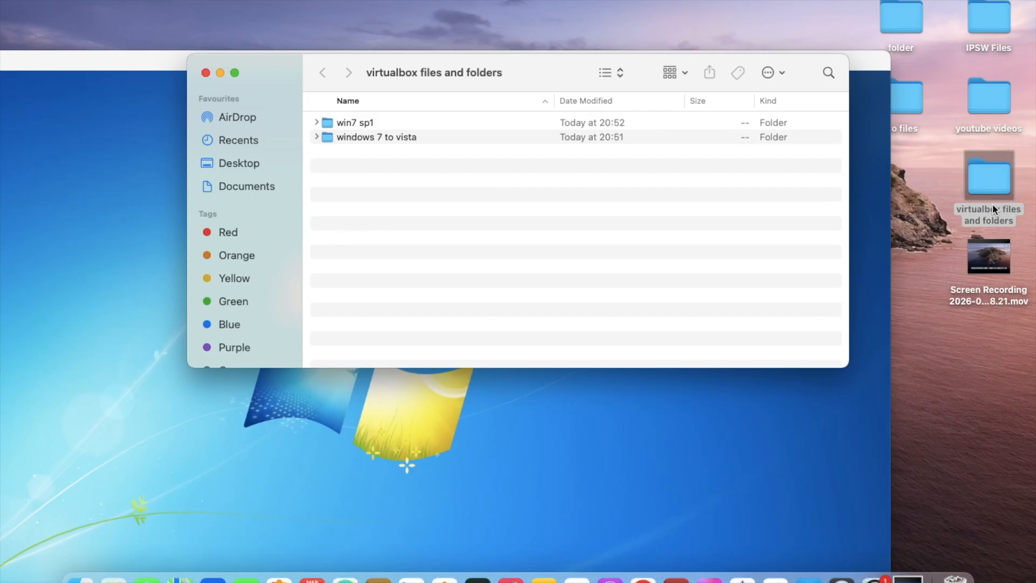
drag(373, 122, 655, 496)
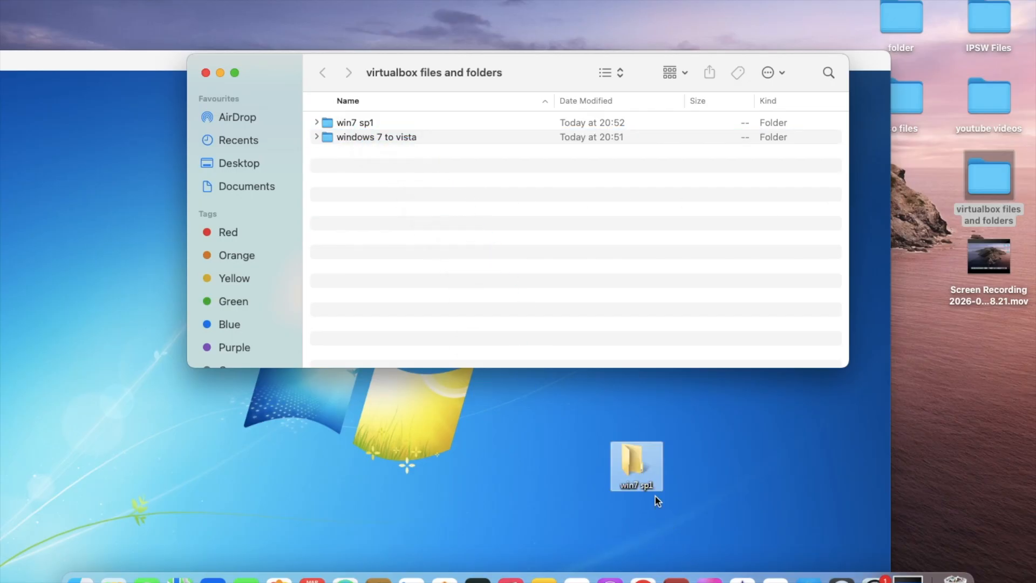
click(529, 468)
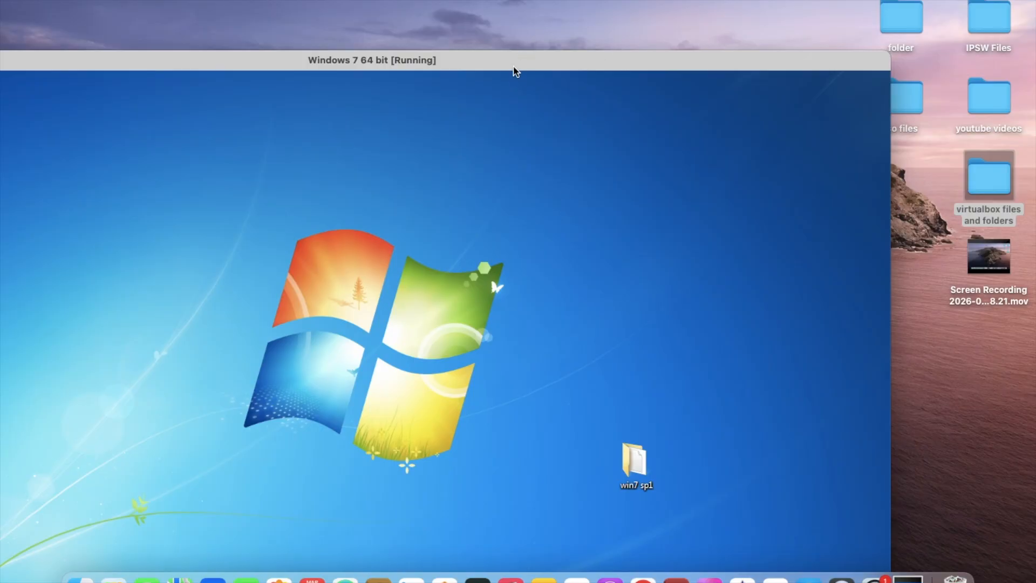
double_click(527, 58)
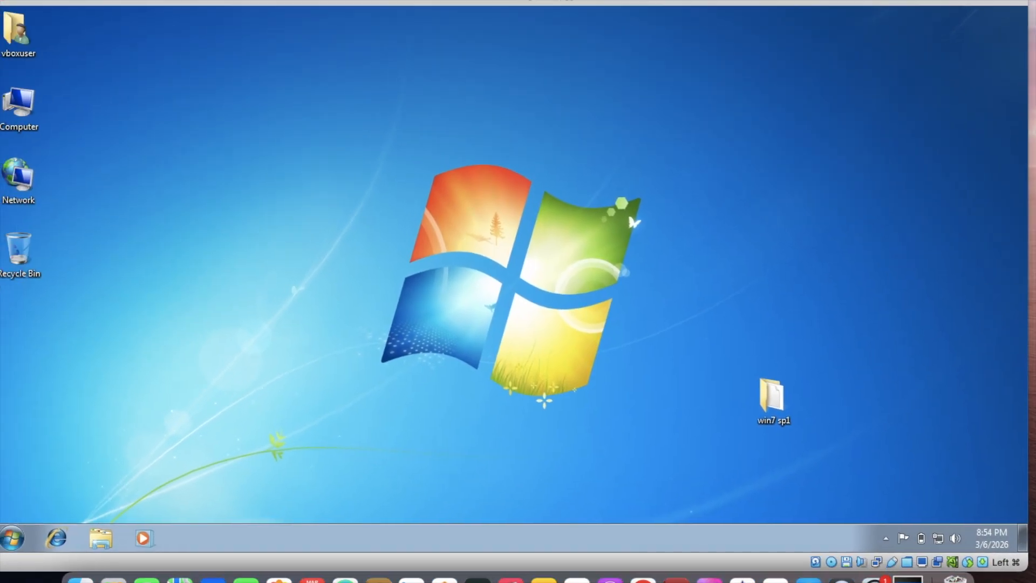
Open the copied "win7 sp1" folder on the Windows 7 desktop and delete its .DS_Store file
double_click(781, 410)
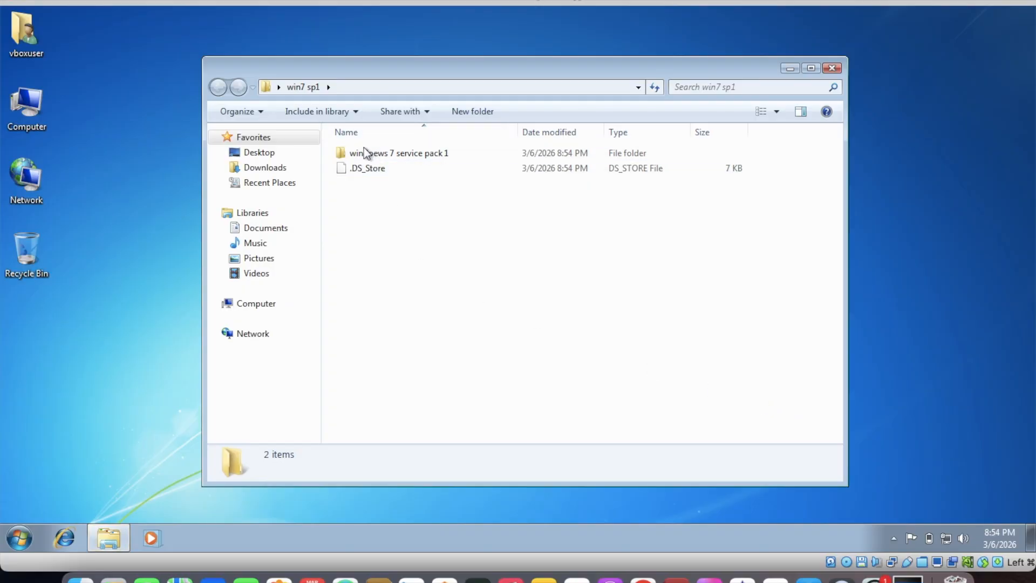
click(372, 164)
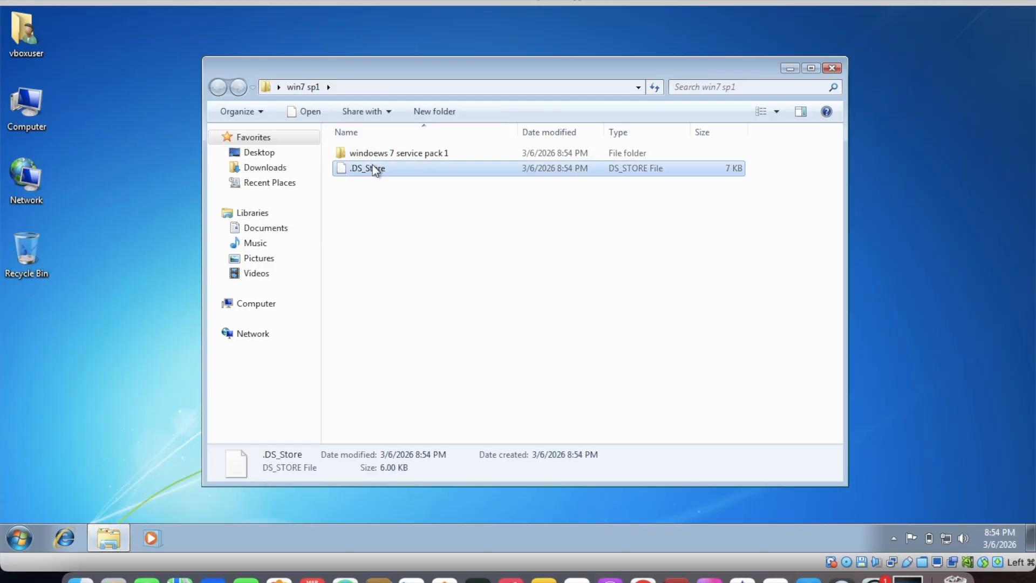
right_click(376, 170)
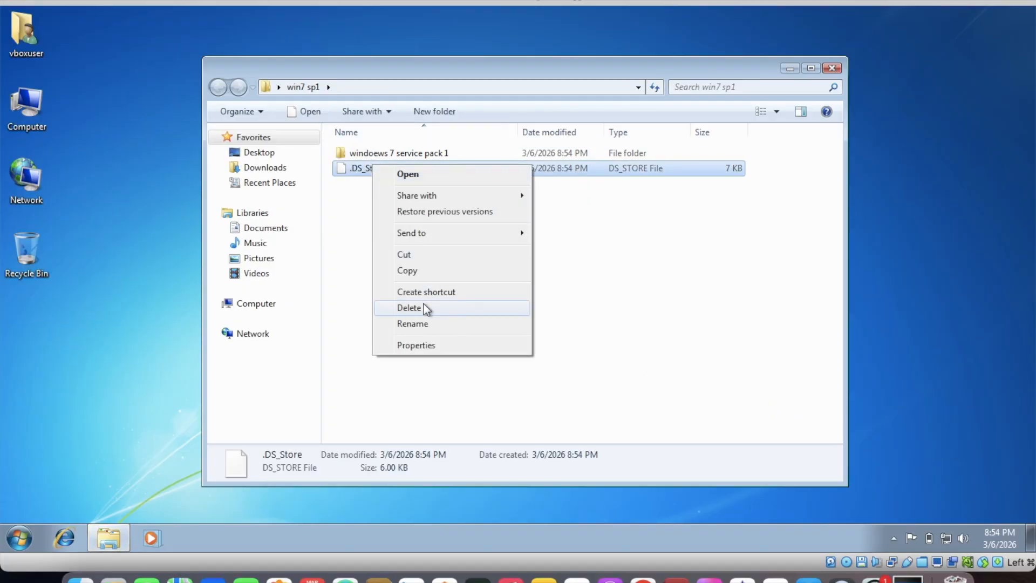
click(409, 308)
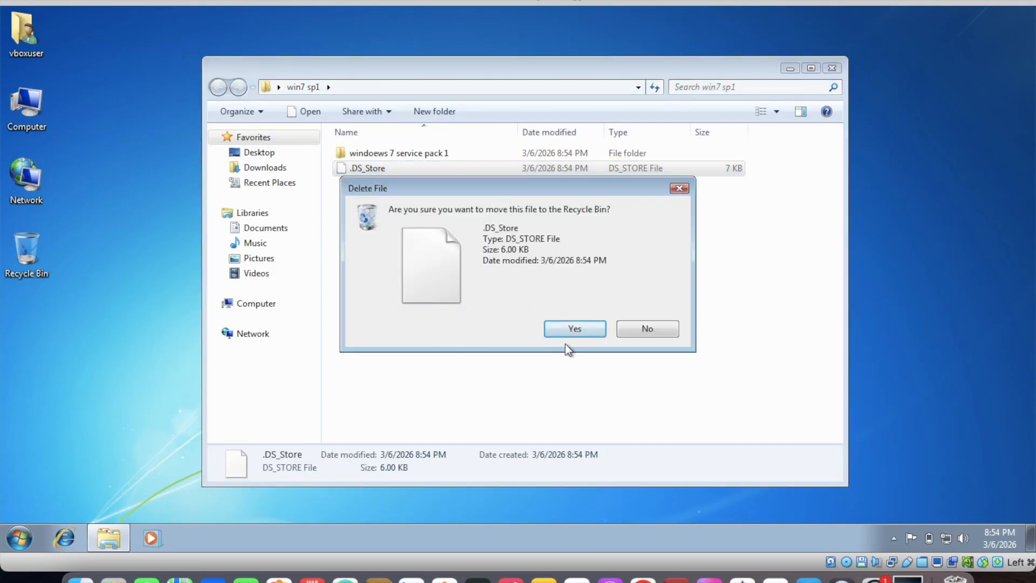
click(577, 331)
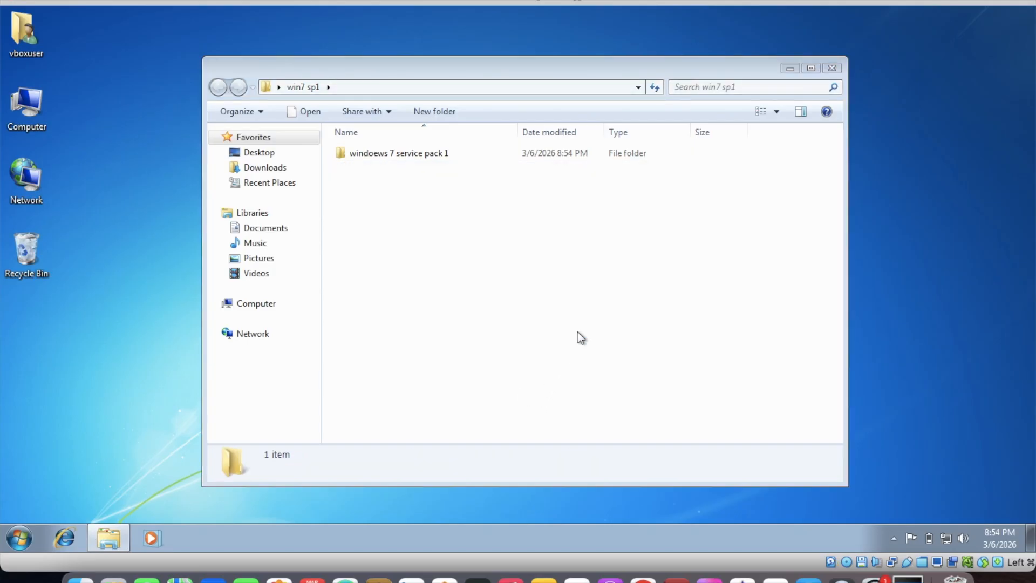
Open "windoews 7 service pack 1", try to install the windows6.1-kb2533552-x86 update, and dismiss the installer
double_click(390, 155)
click(389, 155)
double_click(389, 155)
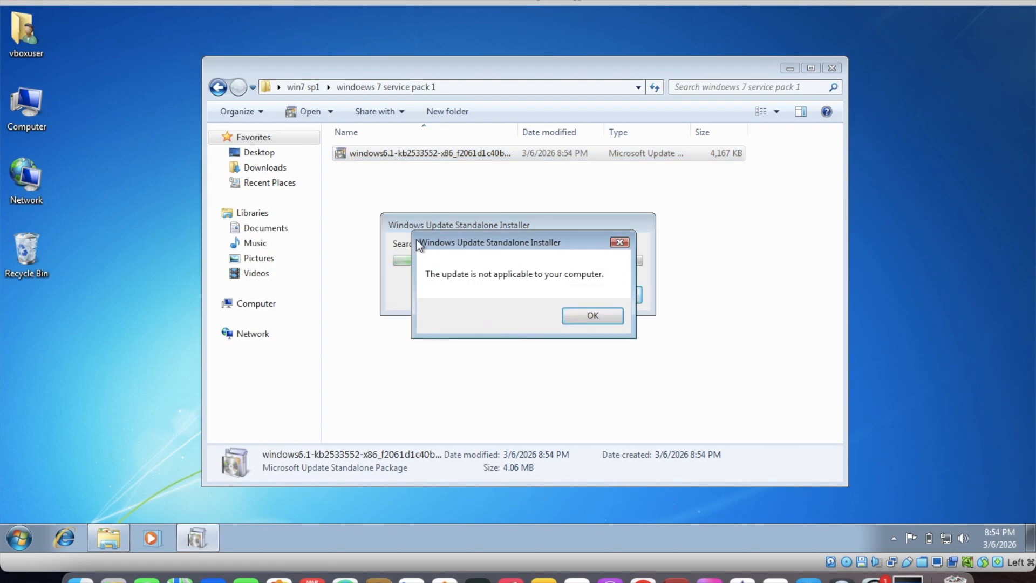
click(574, 324)
click(486, 280)
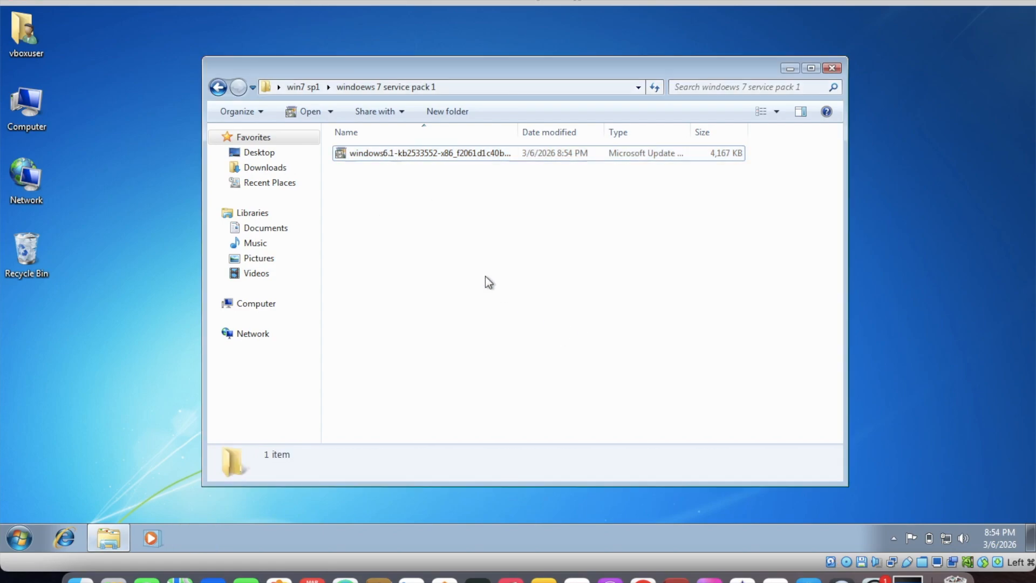
Close the folder window and delete the "win7 sp1" folder from the Windows 7 desktop
click(831, 69)
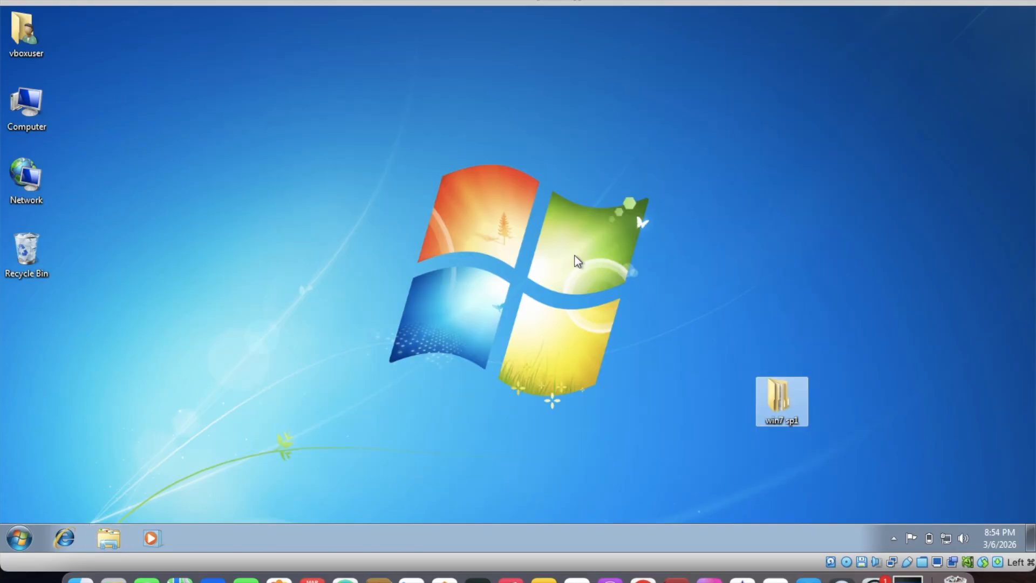
right_click(771, 387)
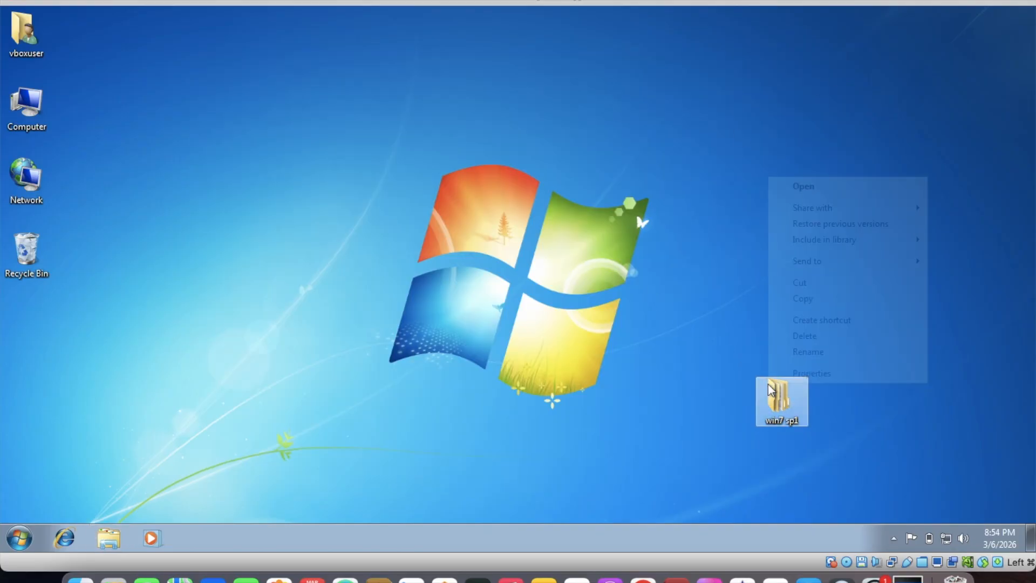
click(806, 336)
click(578, 318)
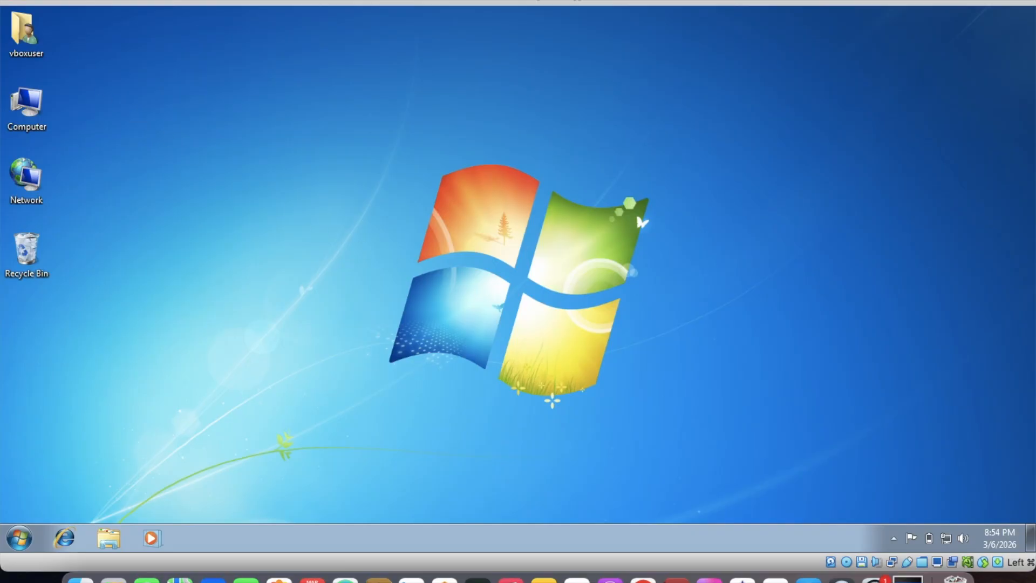
Shrink the virtual machine window, move it toward the upper part of the Mac desktop, and make it slightly taller
key(super+f)
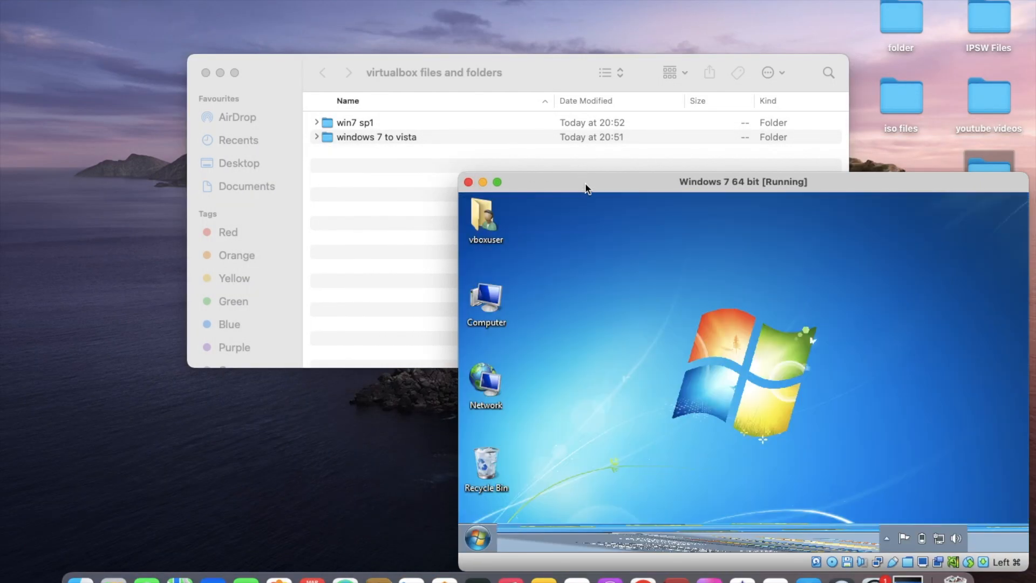
drag(585, 183, 415, 79)
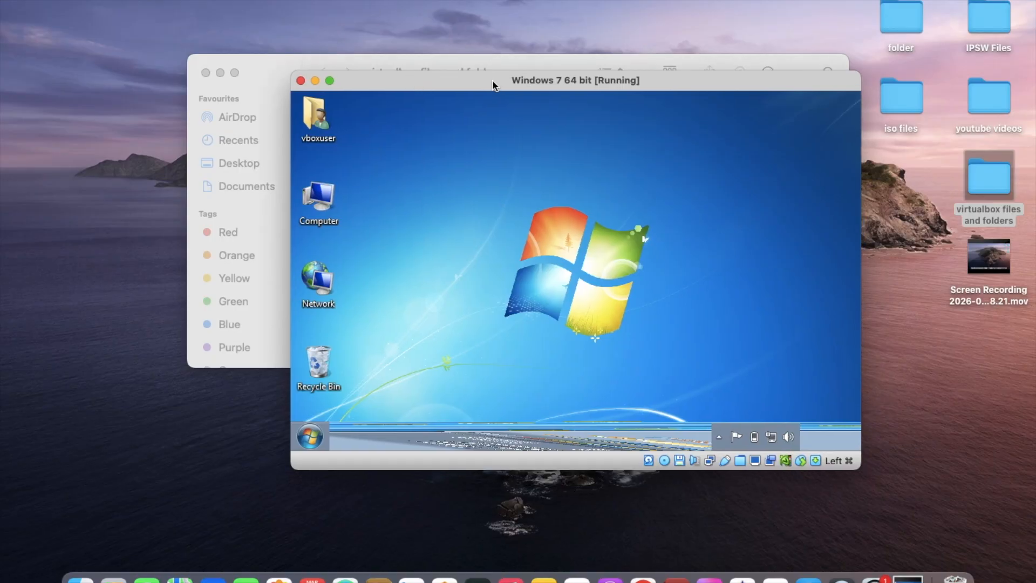
drag(491, 76, 317, 11)
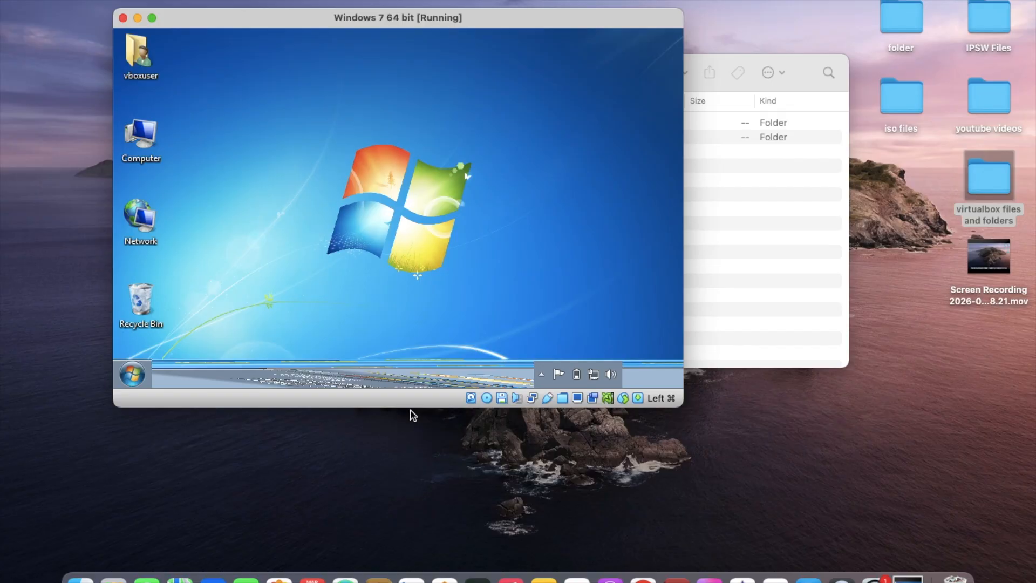
drag(407, 410, 407, 417)
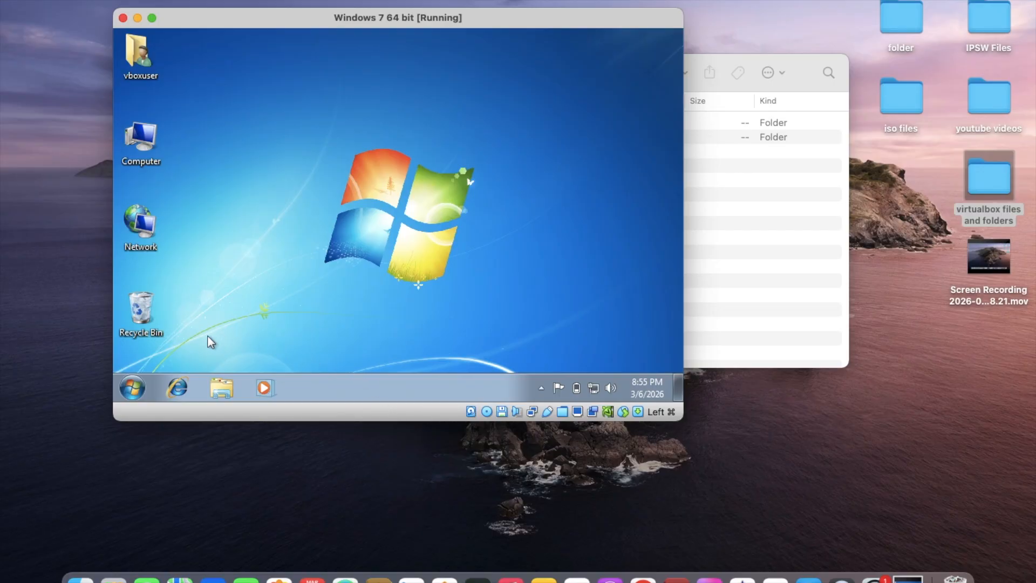
Close the "virtualbox files and folders" Finder window and return to the virtual machine
click(132, 388)
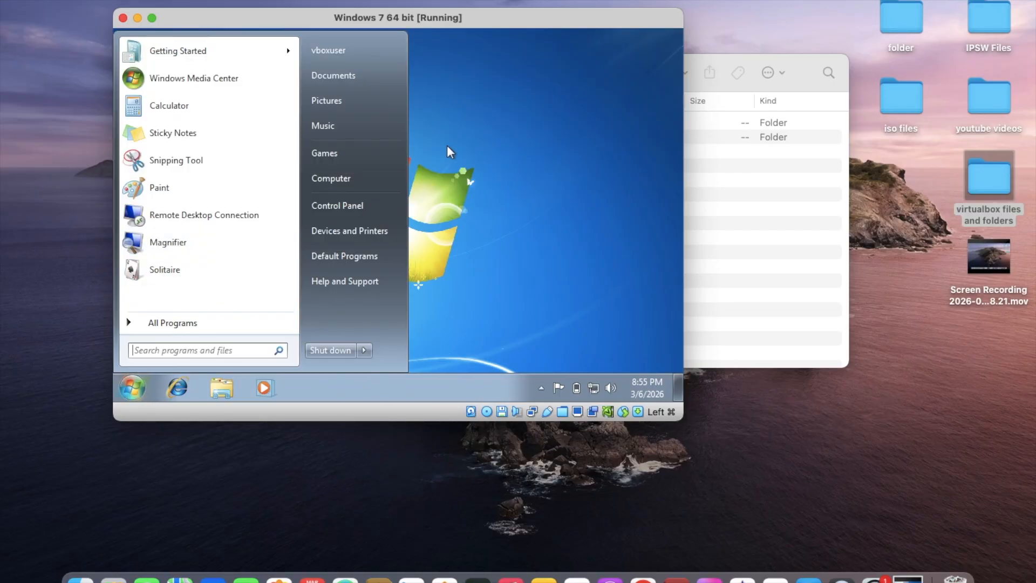
click(580, 156)
click(770, 227)
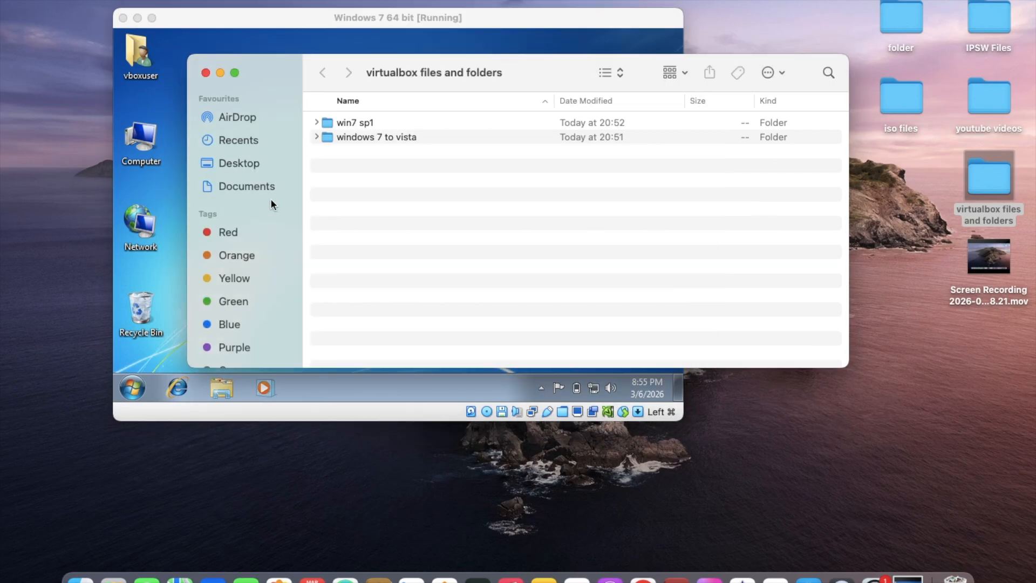
click(206, 73)
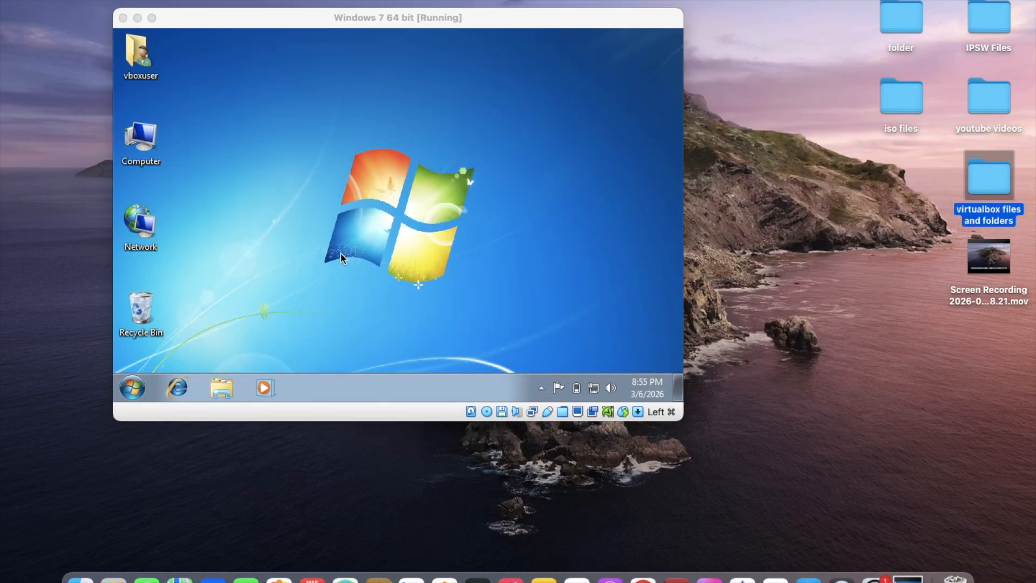
click(750, 523)
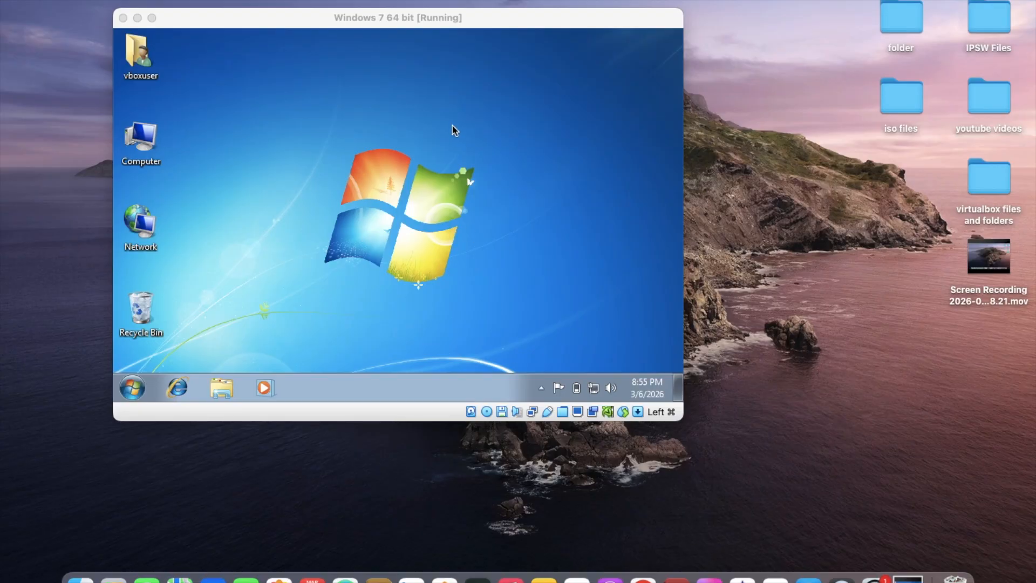
click(253, 78)
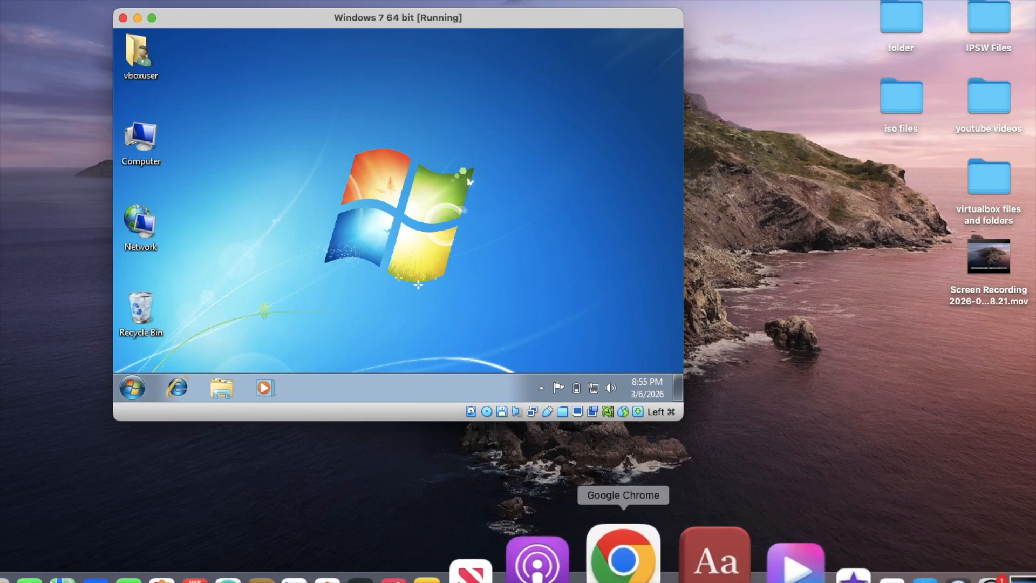
Switch to Google Chrome on the Mac and search Google for "windows 7 service pack 1 download 64-bit"
click(623, 555)
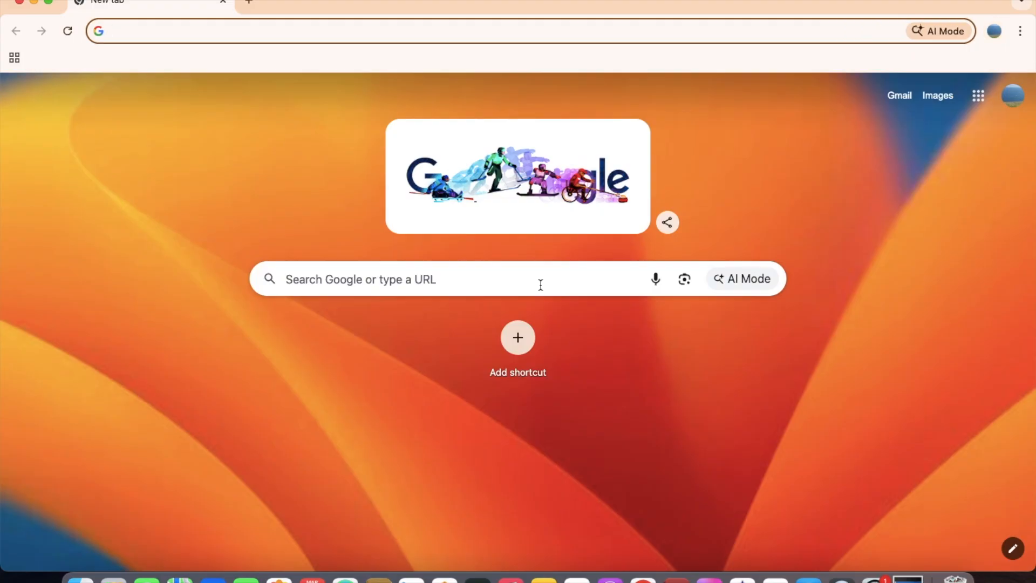
click(541, 285)
text(windows )
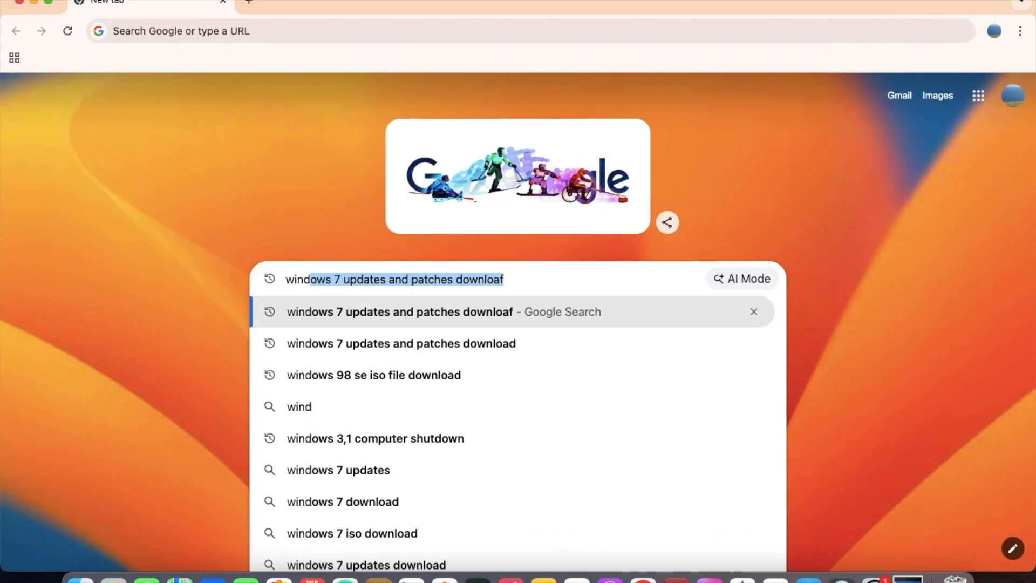
text(7 service )
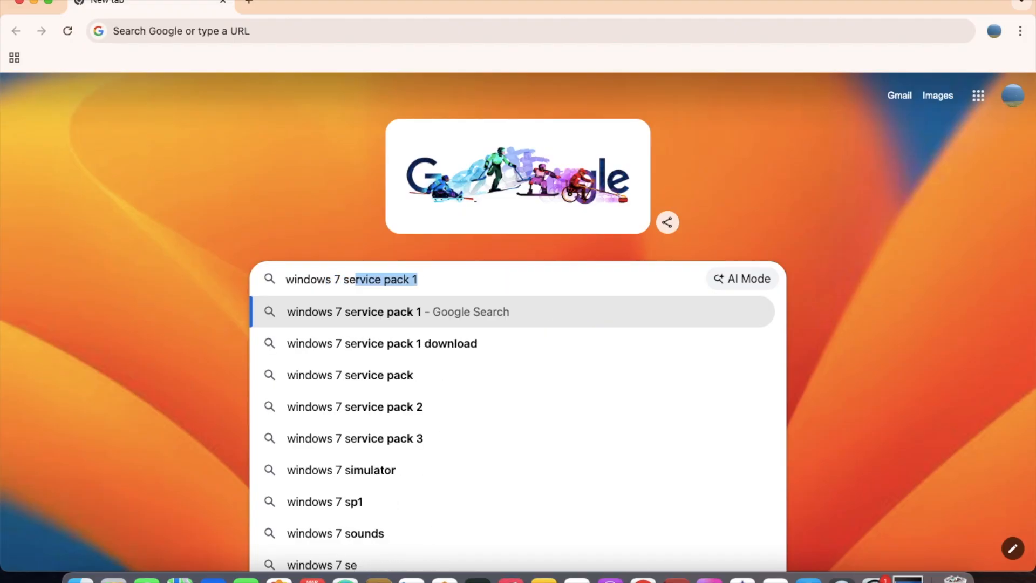
text(pack 1 ow)
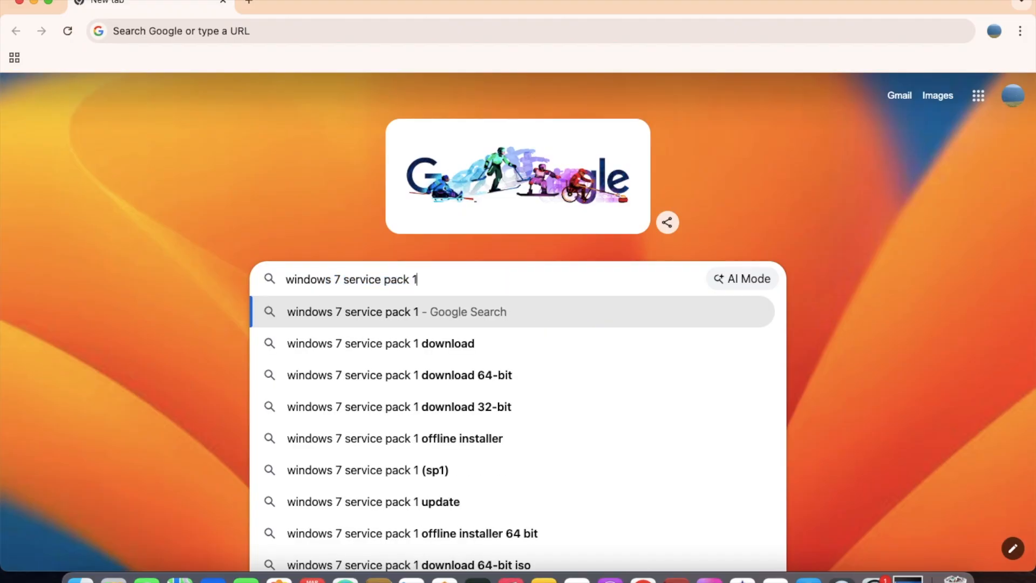
key(BackSpace)
key(BackSpace)
text(download)
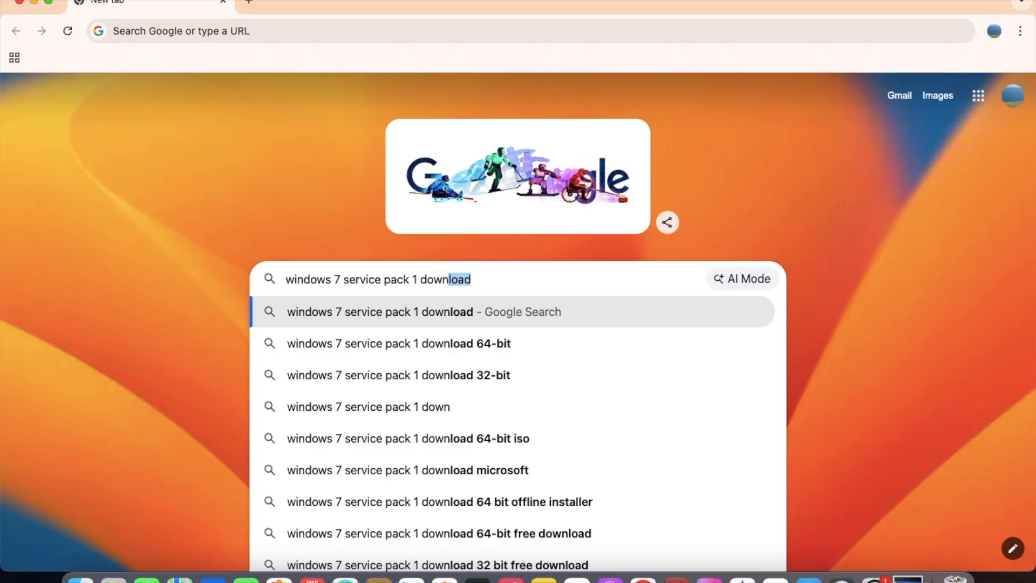
key(Down)
key(Return)
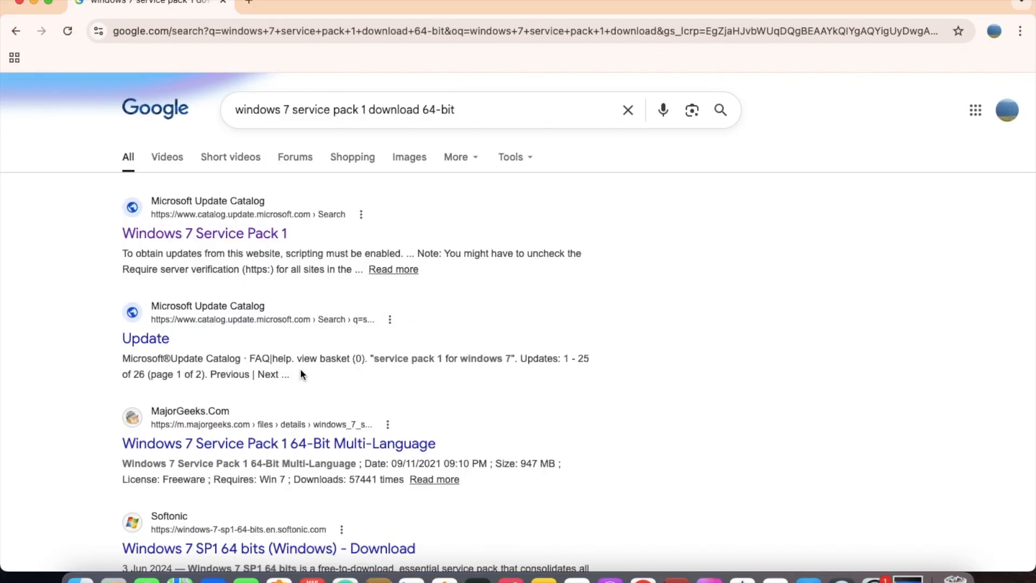
Open the MajorGeeks result "Windows 7 Service Pack 1 64-Bit Multi-Language" and start downloading the service pack
scroll(300, 368, down, 3)
scroll(302, 376, down, 5)
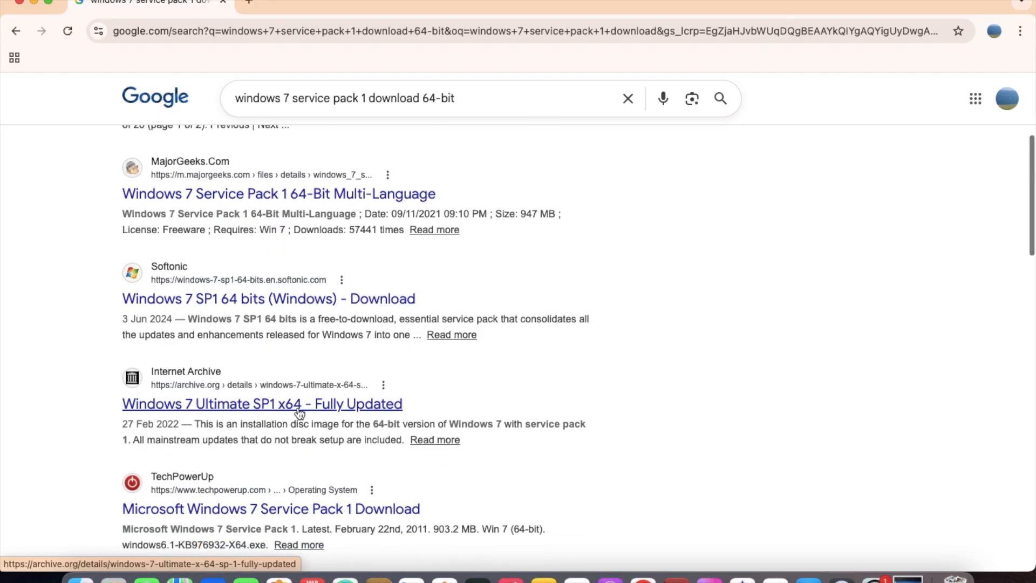
scroll(301, 404, down, 10)
scroll(301, 405, up, 3)
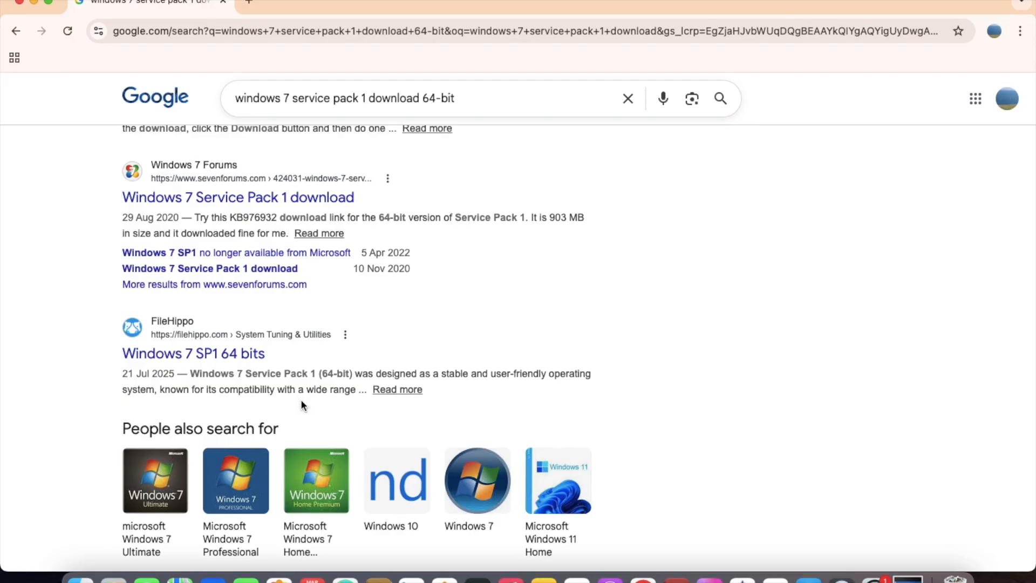
scroll(421, 339, up, 15)
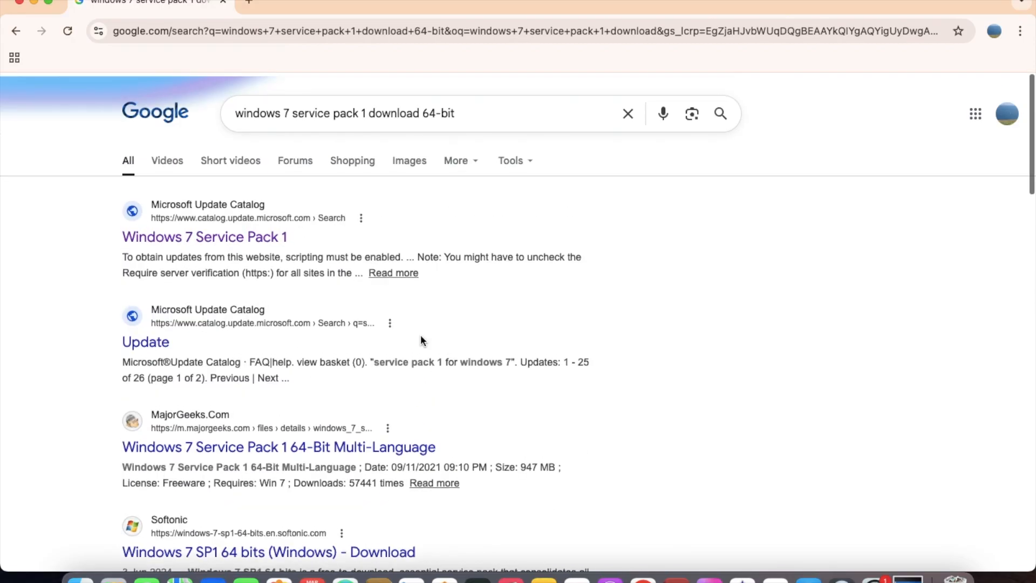
click(270, 448)
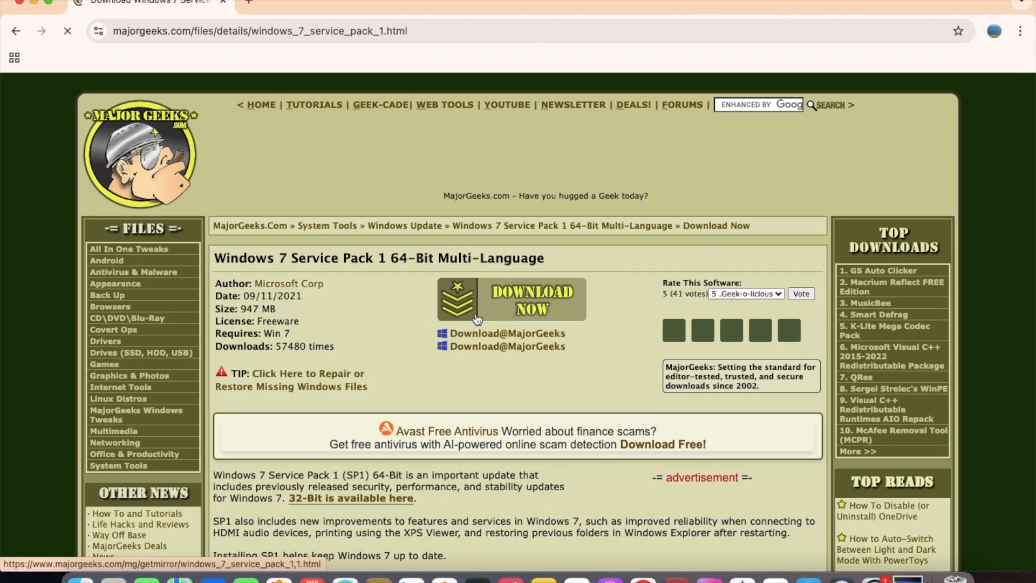
click(475, 316)
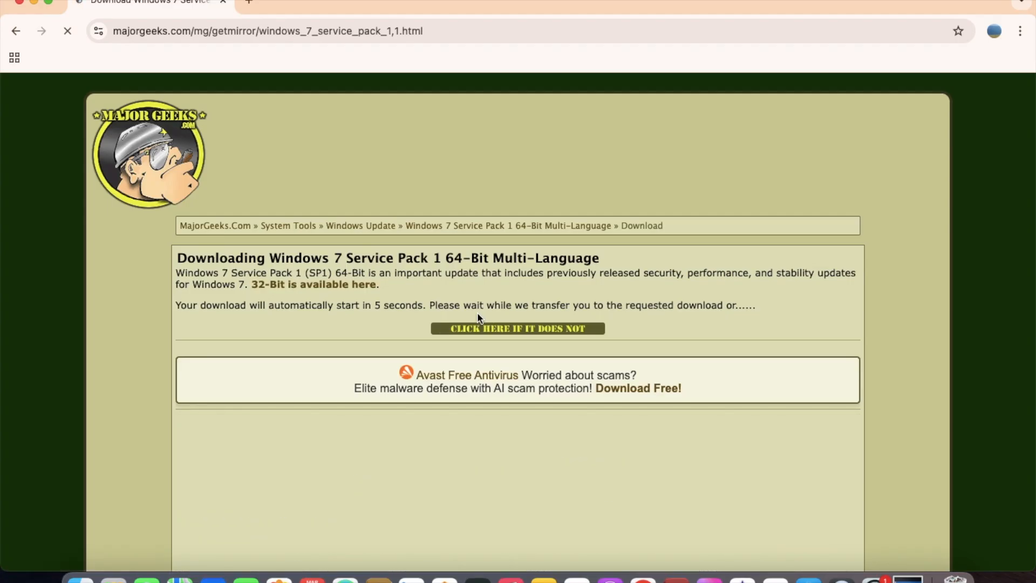
click(491, 330)
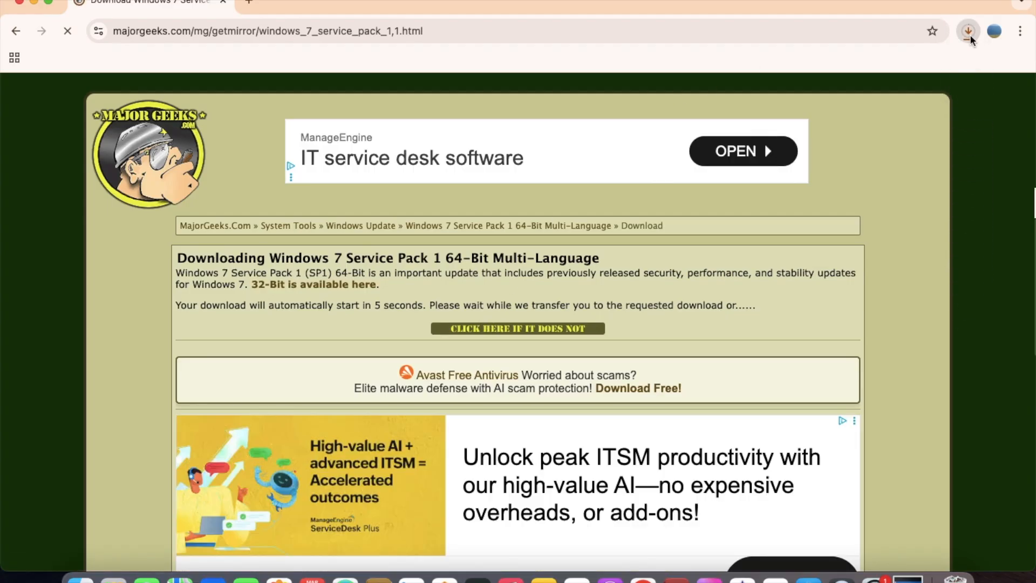
Check the service pack's download progress and go back from the ad overlay to the MajorGeeks details page
click(969, 32)
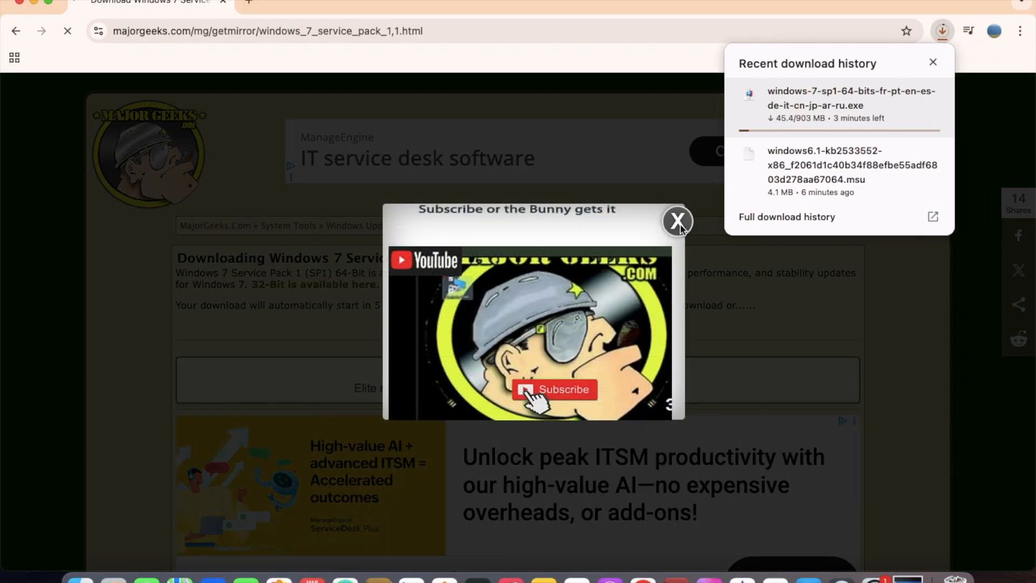
click(315, 34)
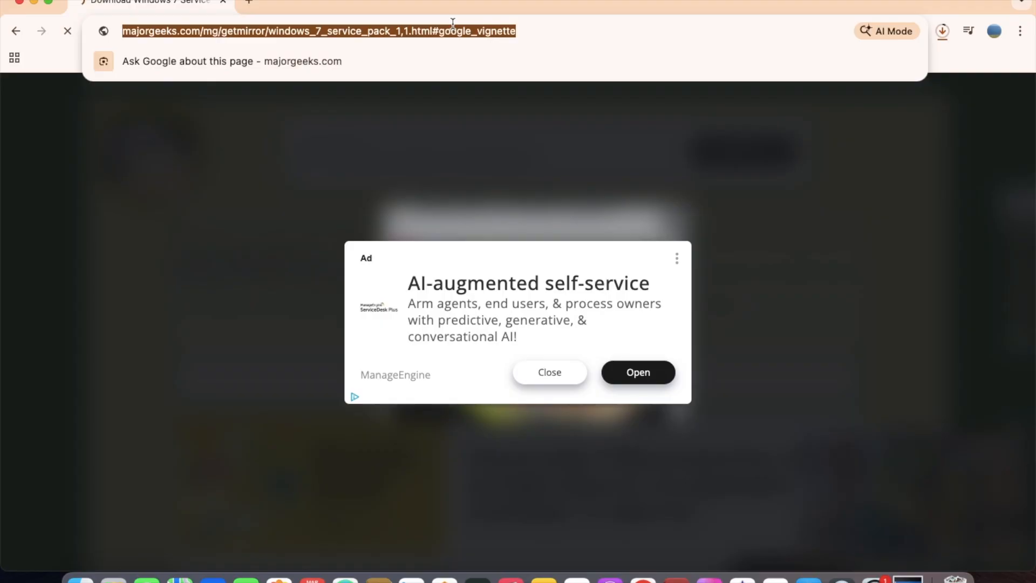
click(470, 6)
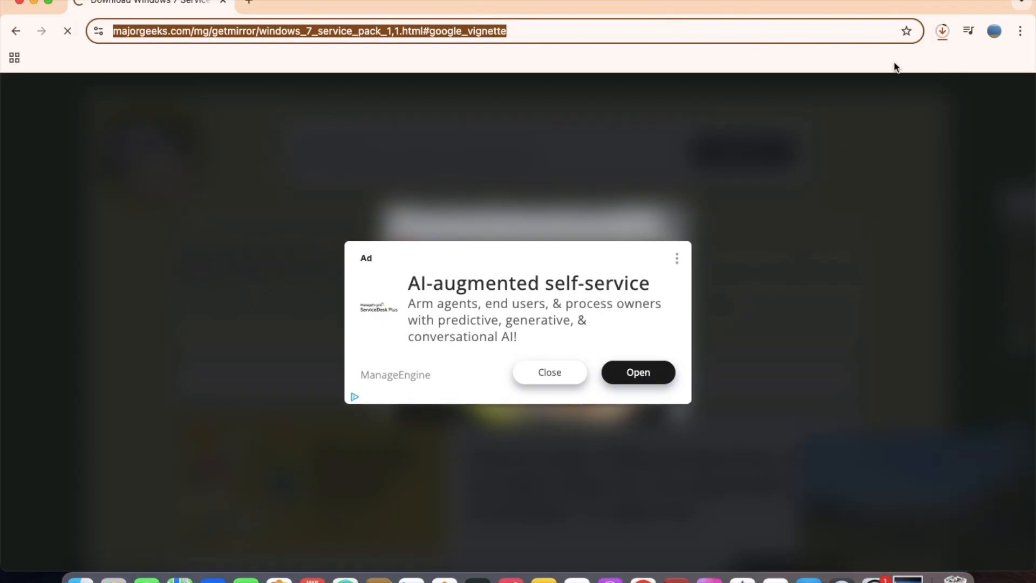
click(945, 35)
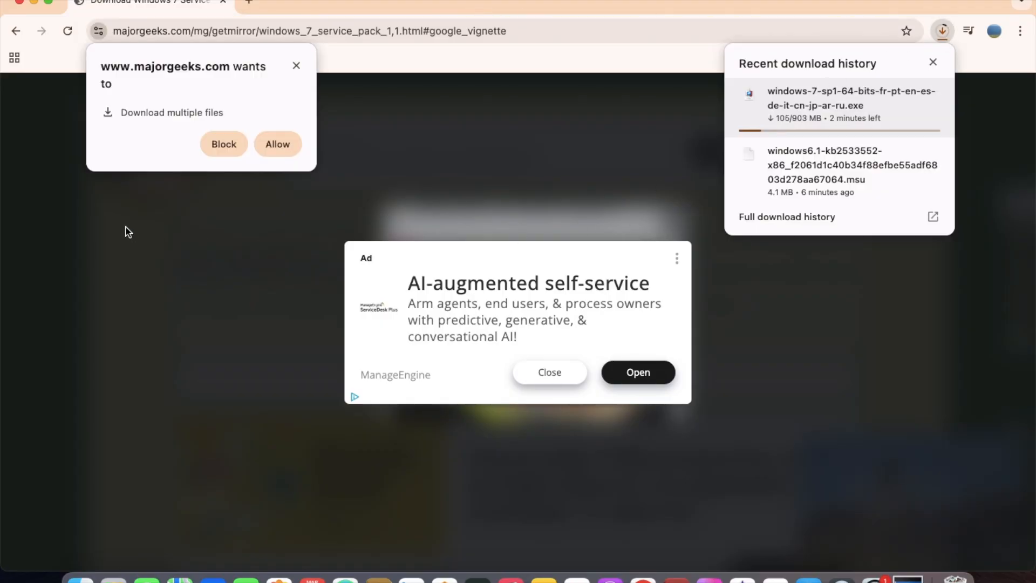
click(16, 32)
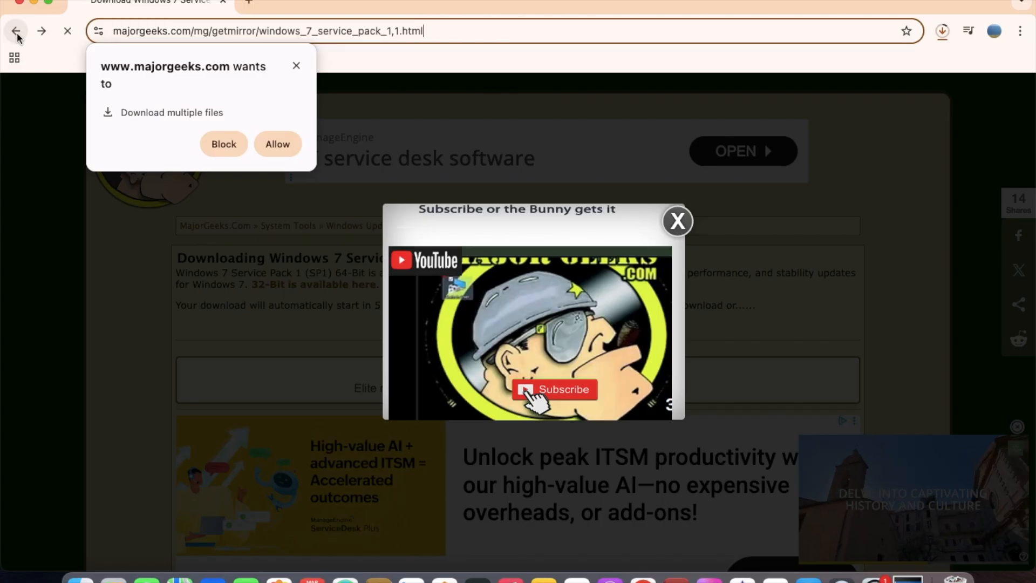
click(17, 37)
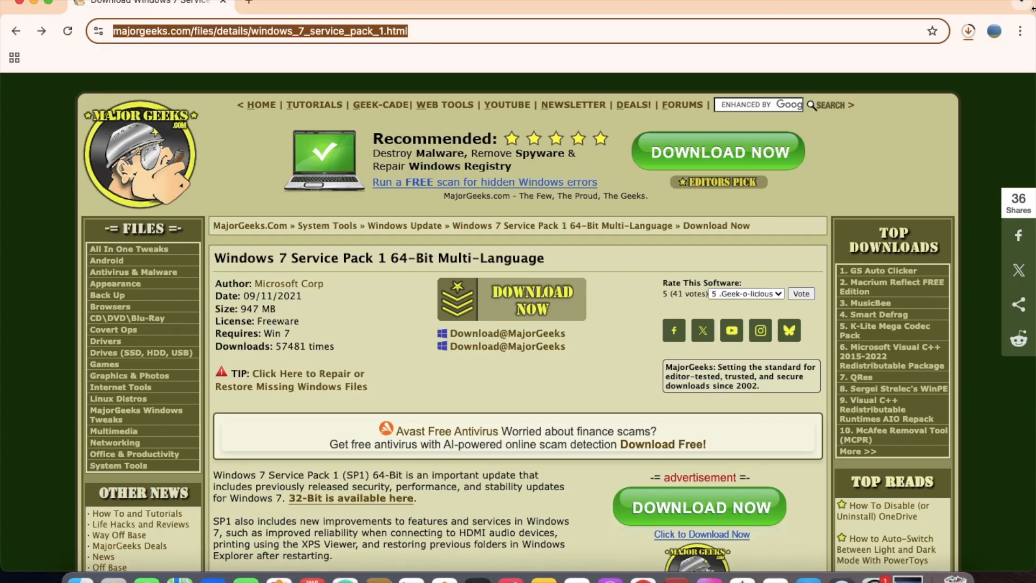
Monitor the 64-bit service pack download in the recent download history until it completes
click(970, 31)
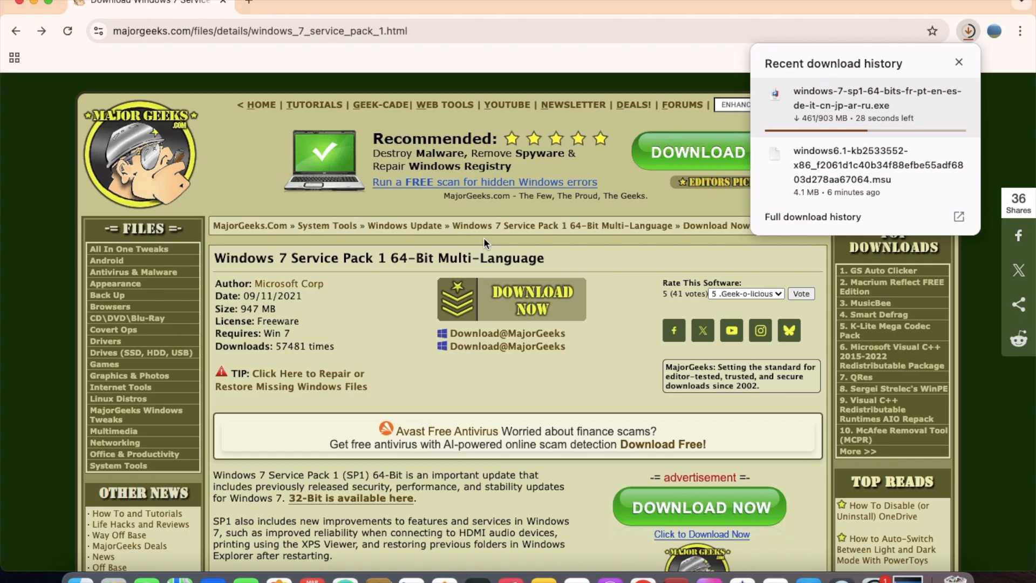
click(295, 30)
click(294, 30)
double_click(292, 30)
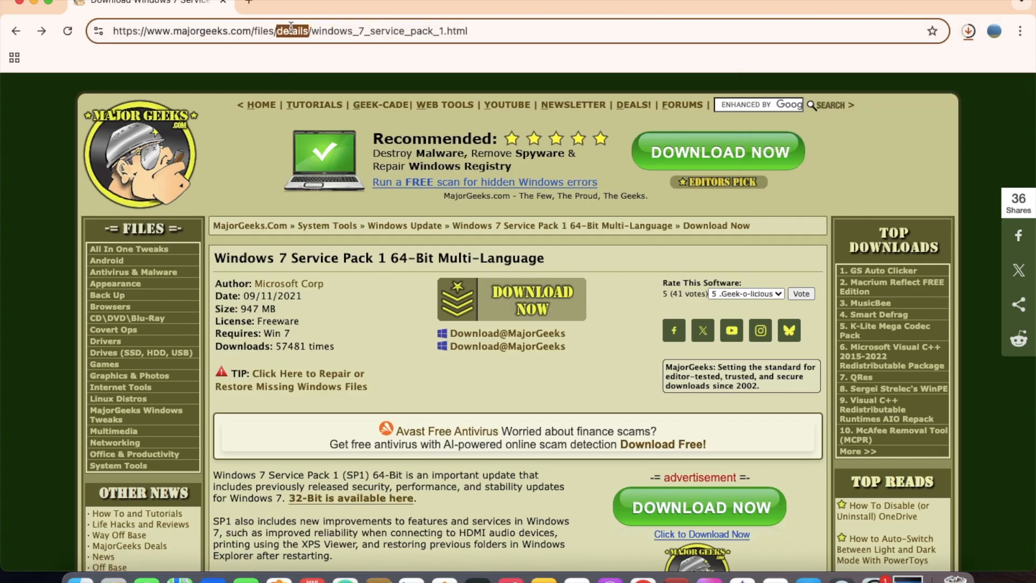
triple_click(291, 30)
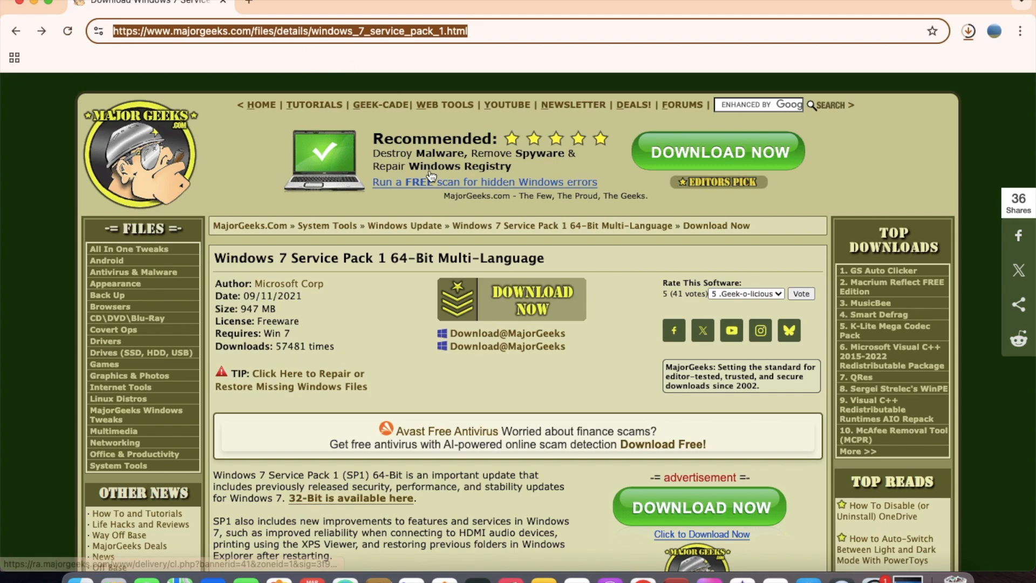
click(371, 304)
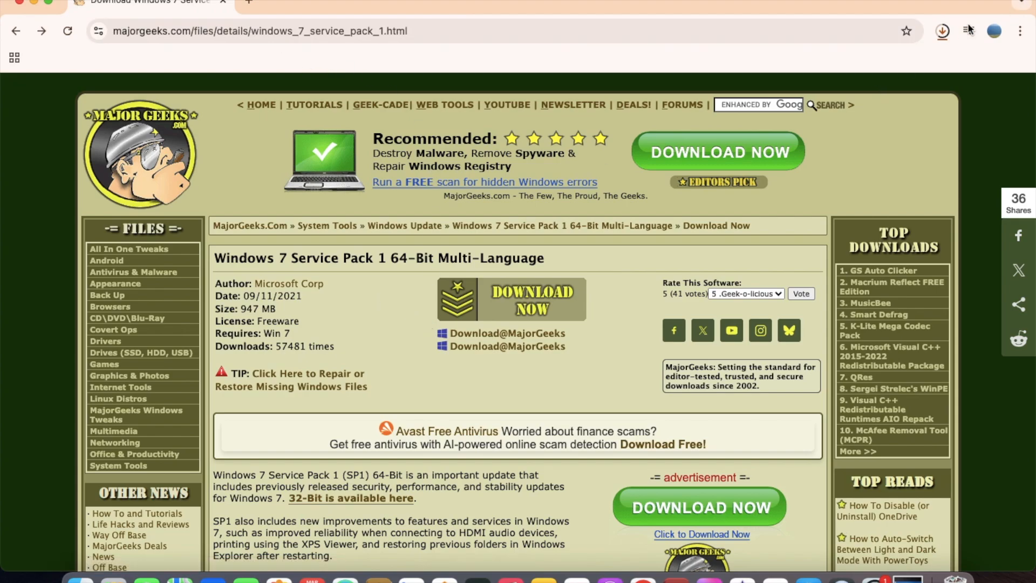
click(942, 30)
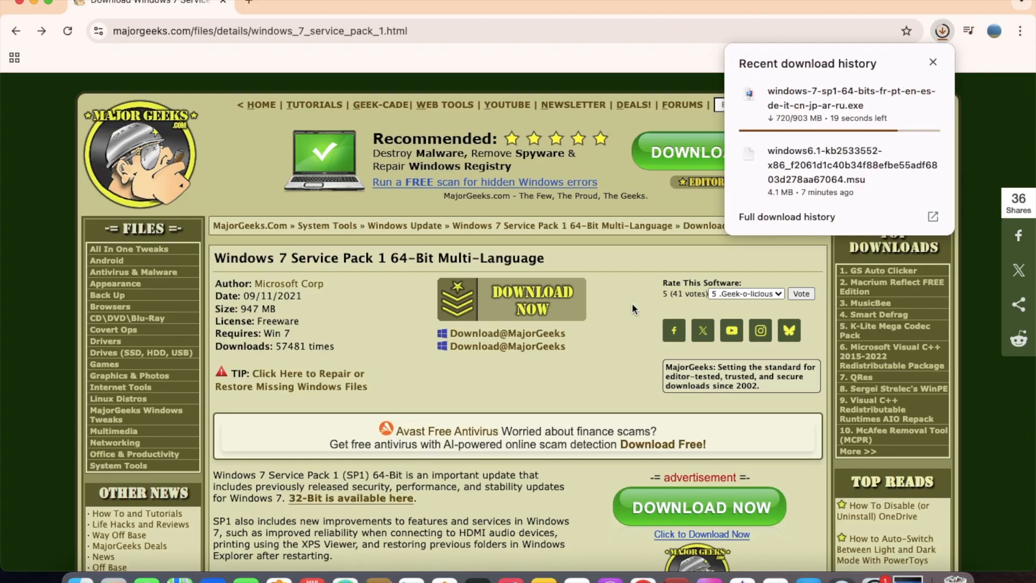
Show the downloaded Windows 7 SP1 64-bit executable in the Mac's Downloads folder and close the browser window
mouse_move(784, 96)
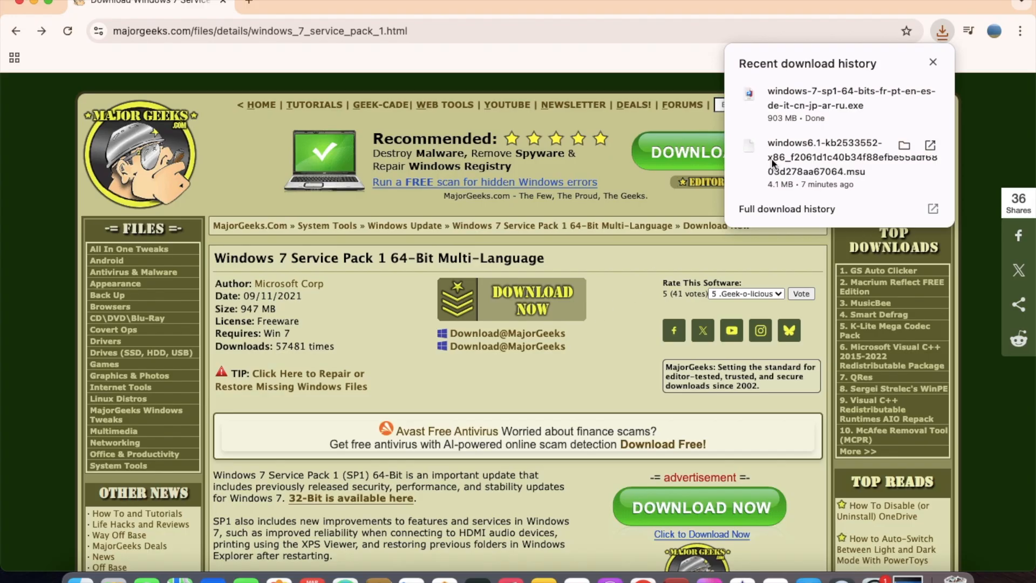
click(908, 94)
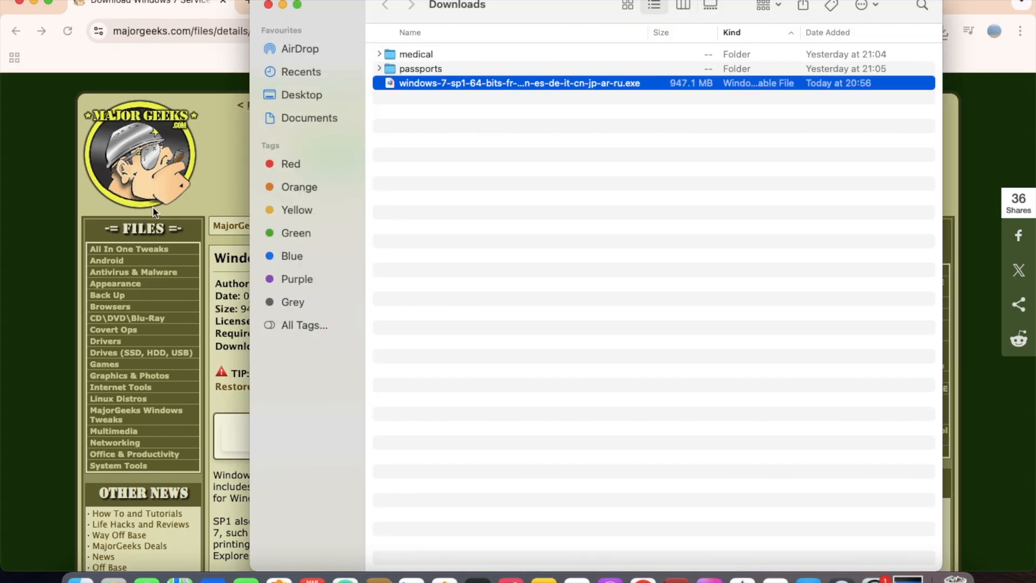
click(19, 3)
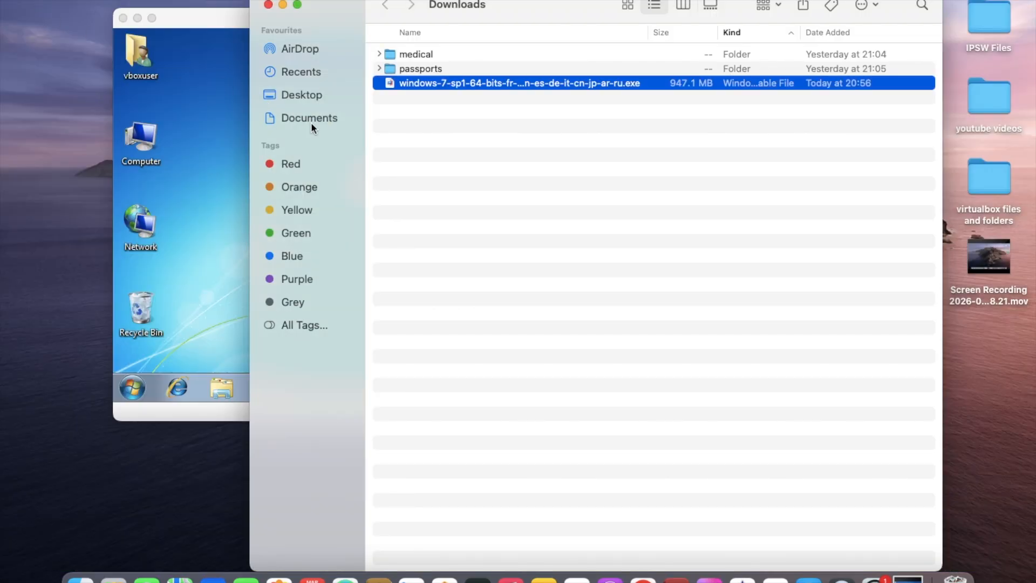
Try to transfer the service pack executable from Downloads to the Windows 7 virtual machine, examine the error details and dismiss the error
drag(413, 88, 74, 151)
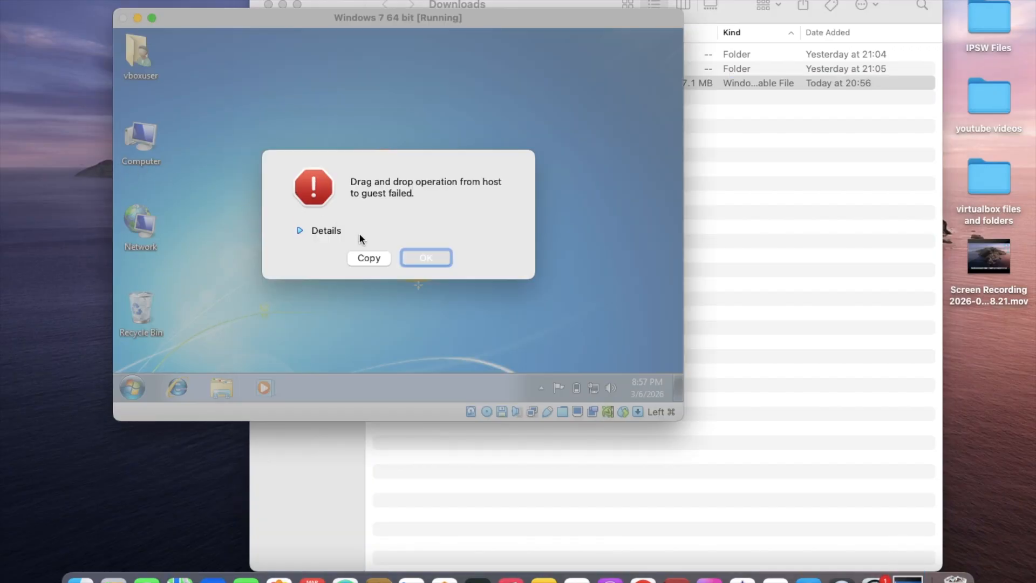
click(336, 232)
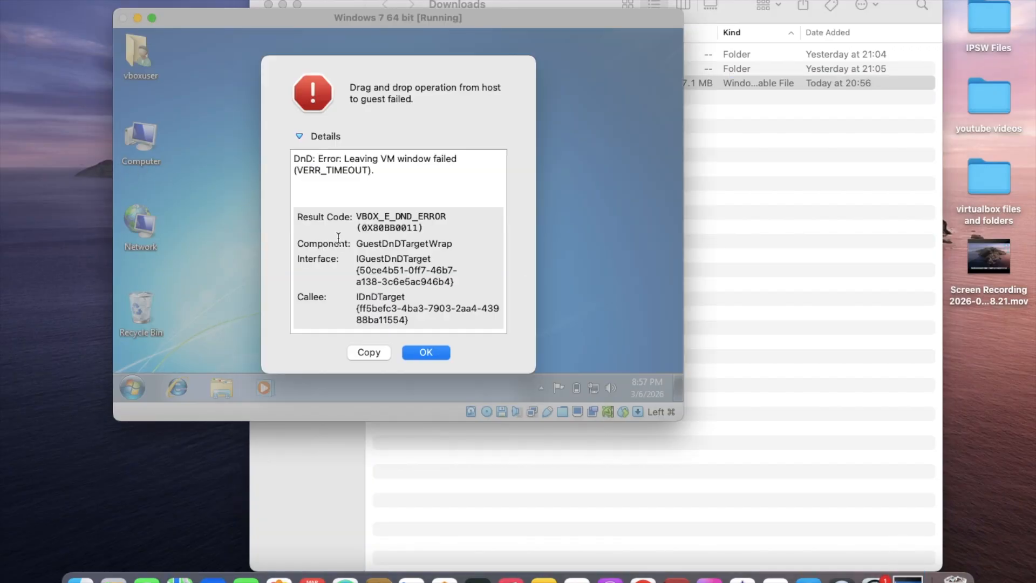
click(415, 352)
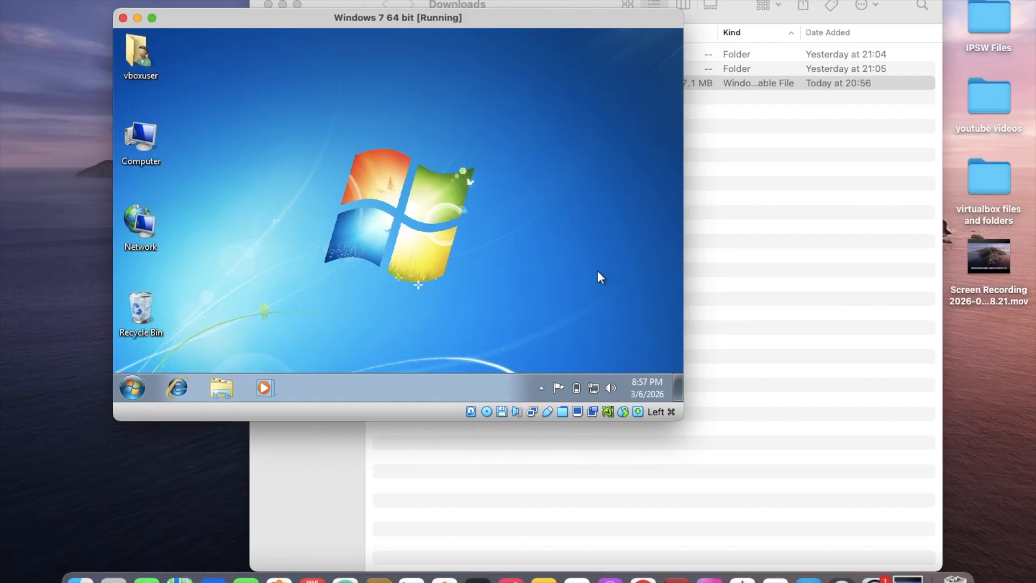
Move the service pack executable from Downloads to the Mac desktop and close the Downloads window
click(792, 282)
drag(529, 86, 1004, 479)
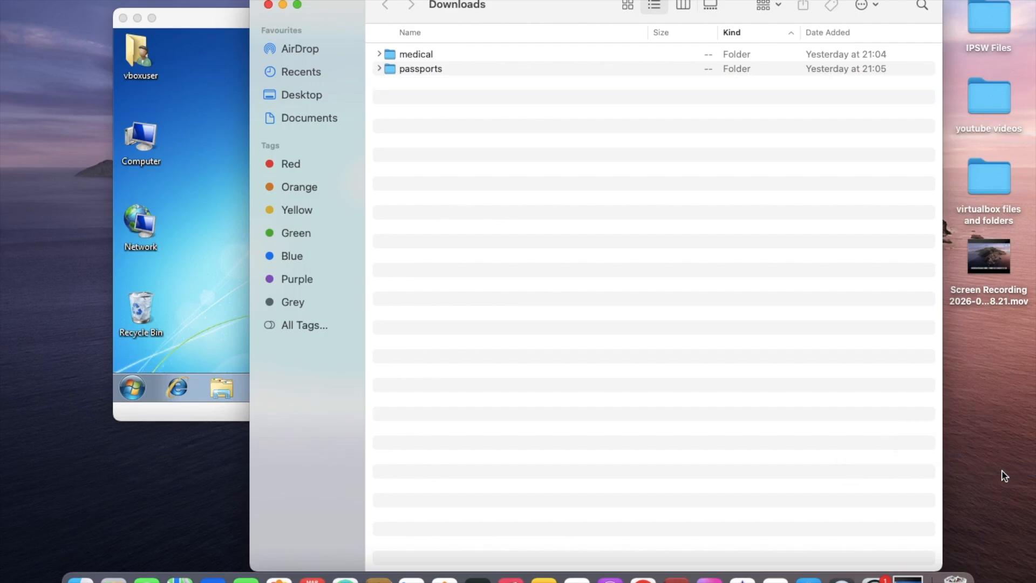
click(268, 5)
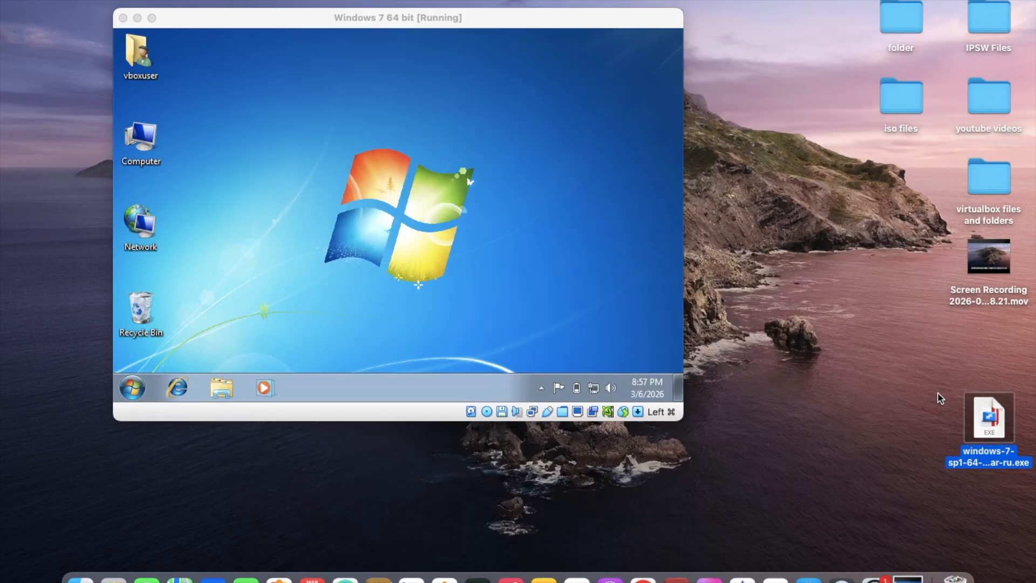
Look inside the "iso files" folder on the Mac desktop and close its window
click(908, 115)
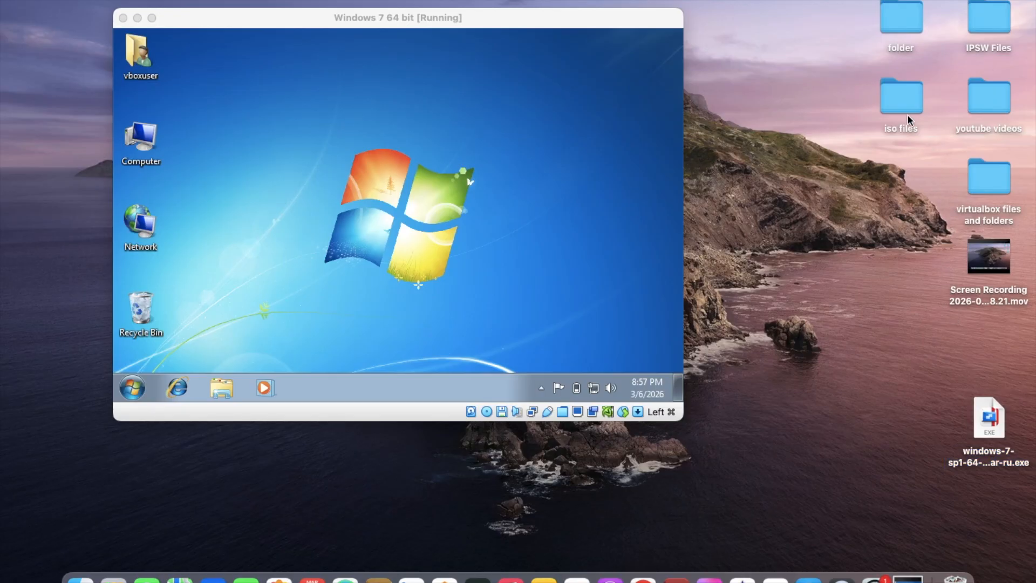
double_click(902, 107)
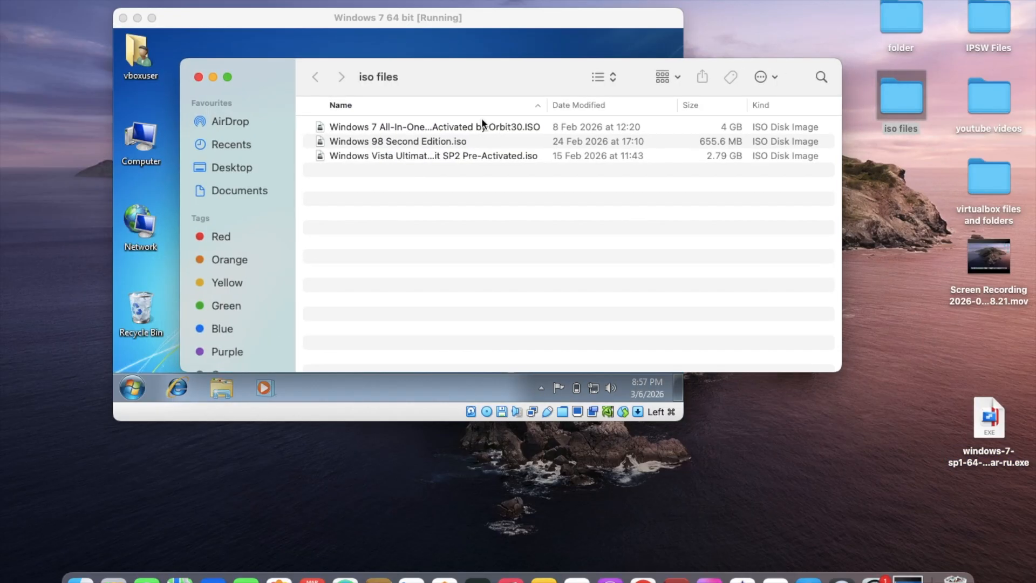
click(199, 77)
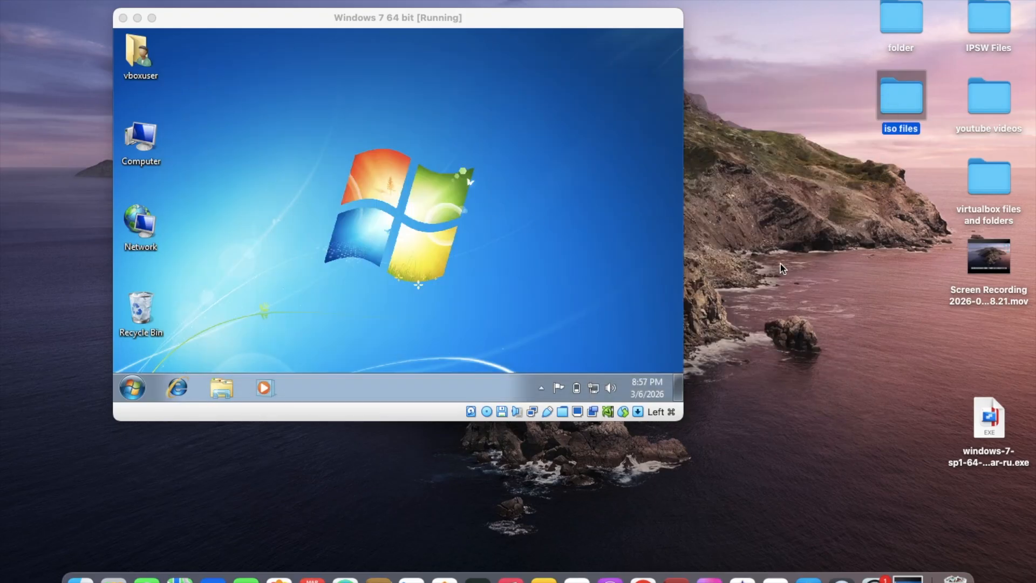
In the service pack 1 folder inside "win7 sp1", move the .msu update to the Bin and move in the executable from the desktop
click(1005, 182)
double_click(1005, 182)
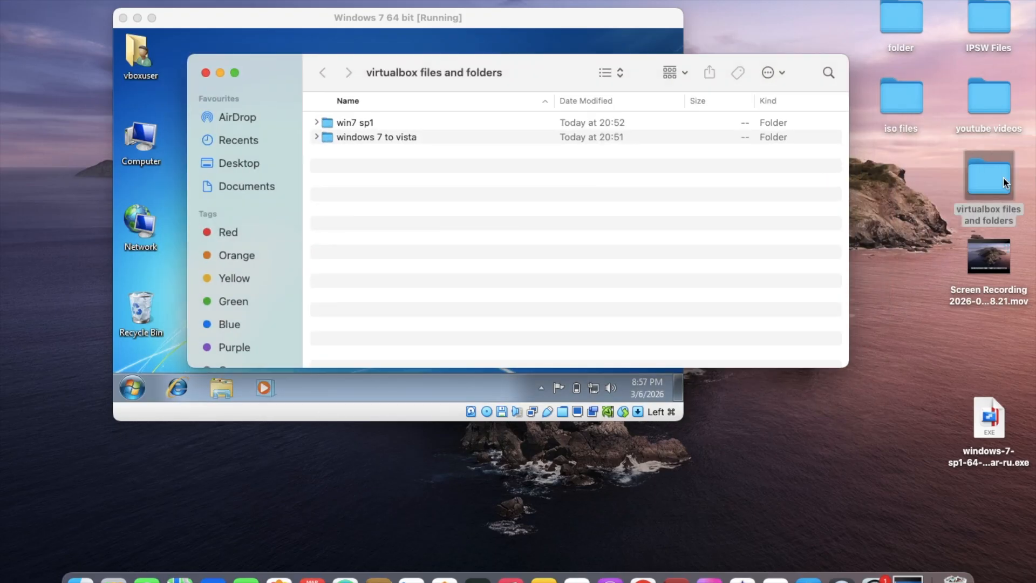
double_click(358, 124)
double_click(357, 123)
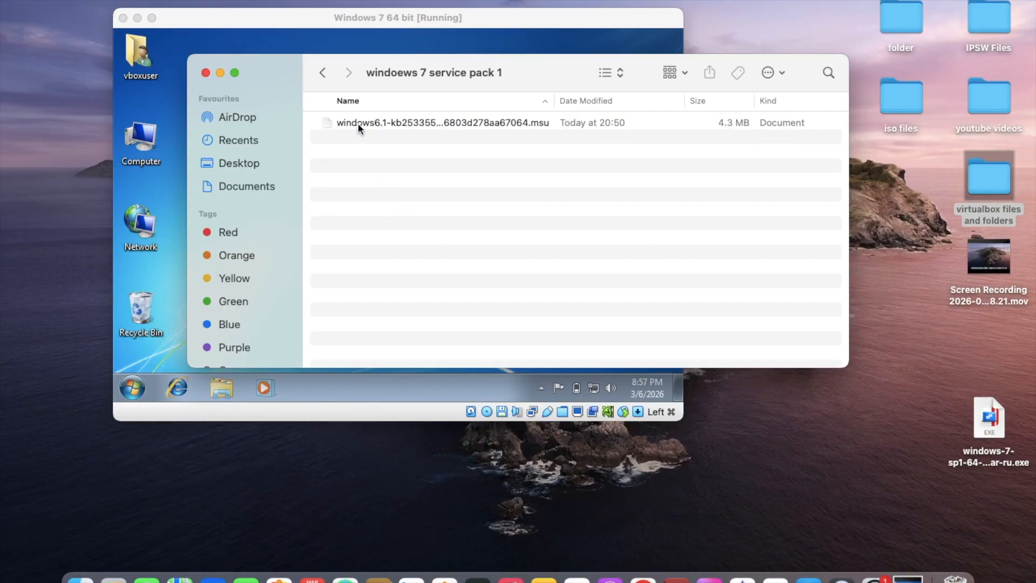
right_click(356, 124)
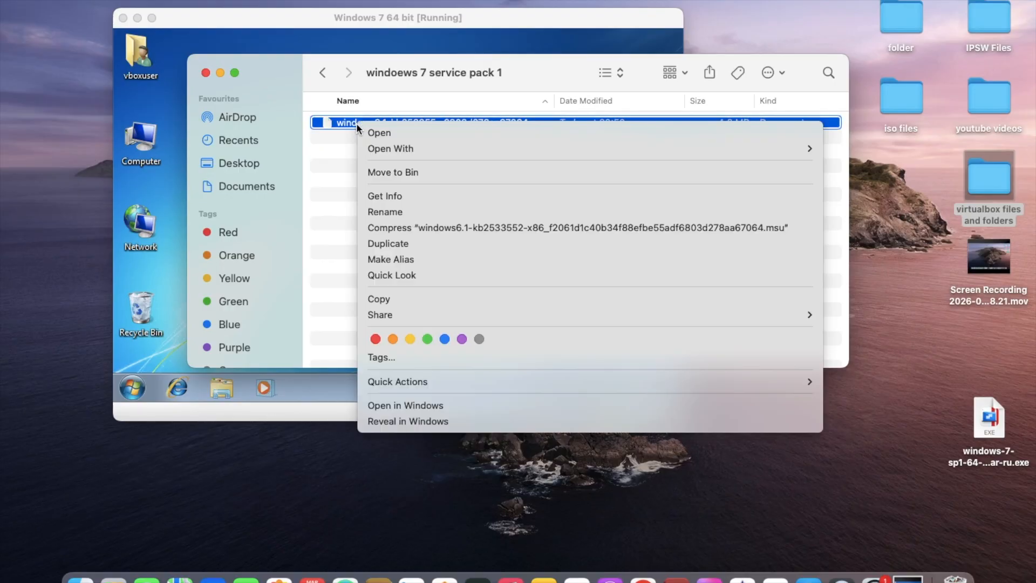
click(395, 171)
drag(989, 418, 602, 221)
click(587, 222)
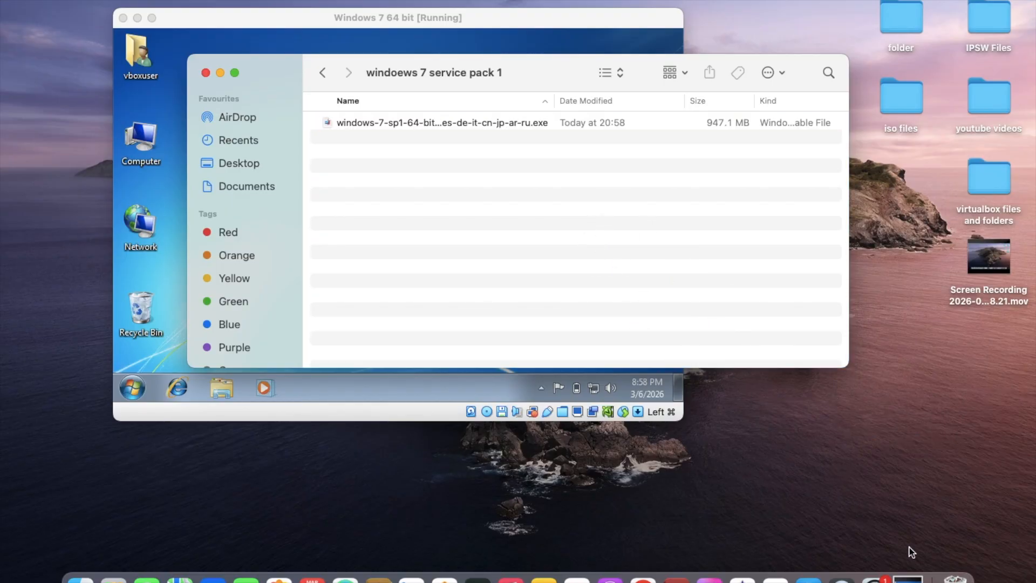
Check the contents of the Mac's Bin, close its window and empty the Bin
click(963, 569)
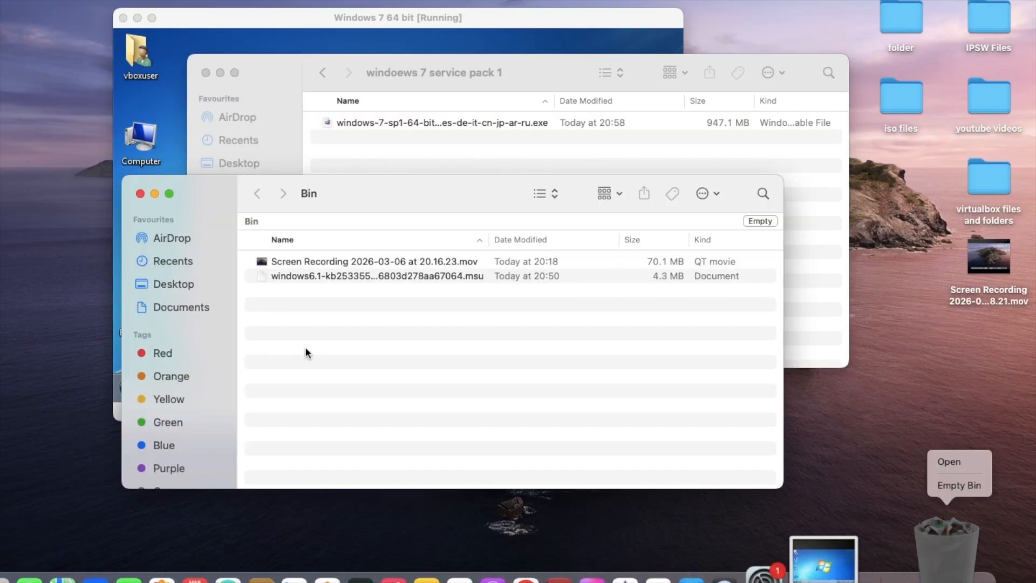
click(141, 193)
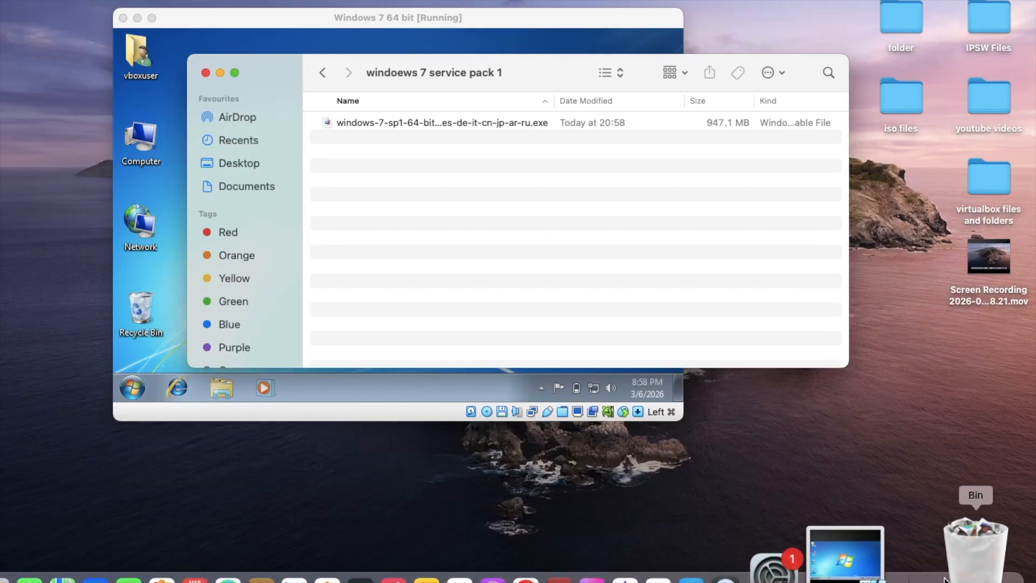
right_click(954, 560)
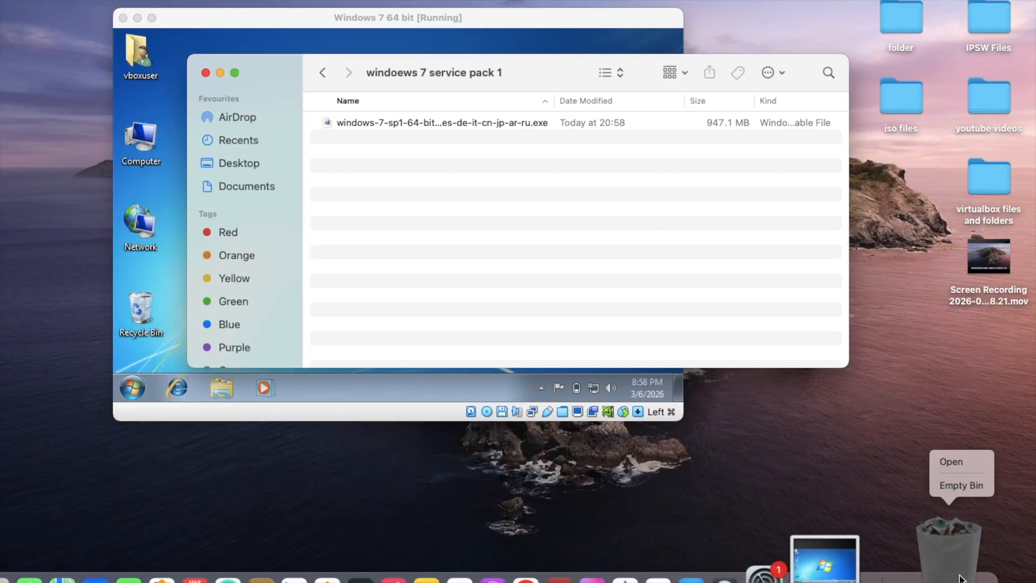
click(957, 484)
click(592, 240)
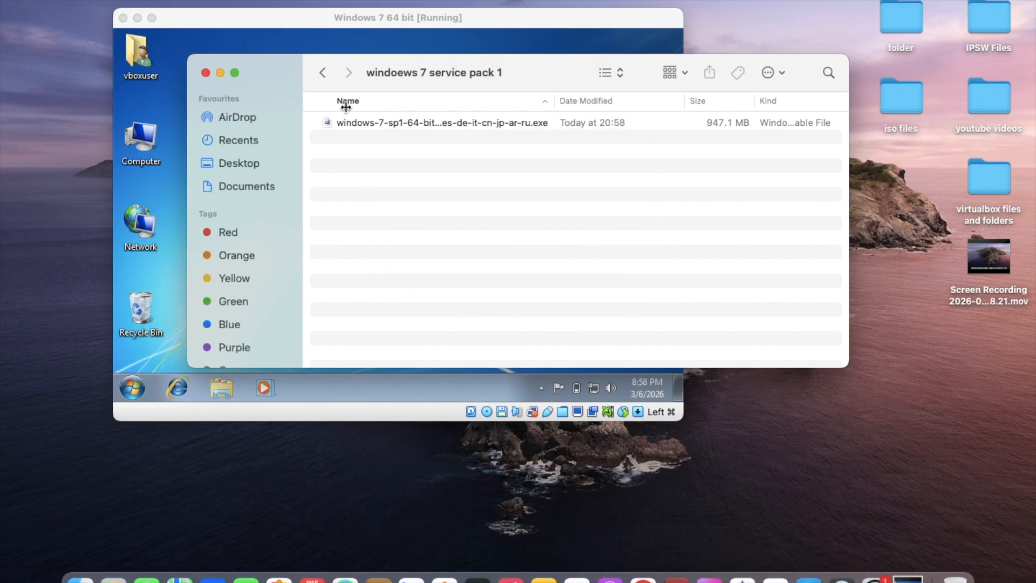
Go back to "virtualbox files and folders", move its window clear of the virtual machine, and transfer the "win7 sp1" folder to the Windows 7 desktop
click(322, 76)
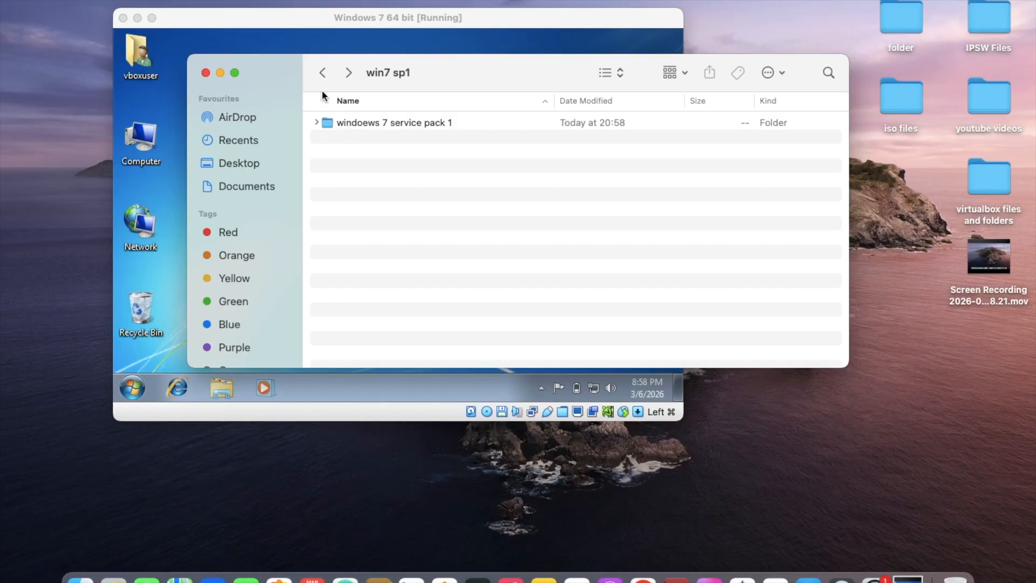
click(323, 75)
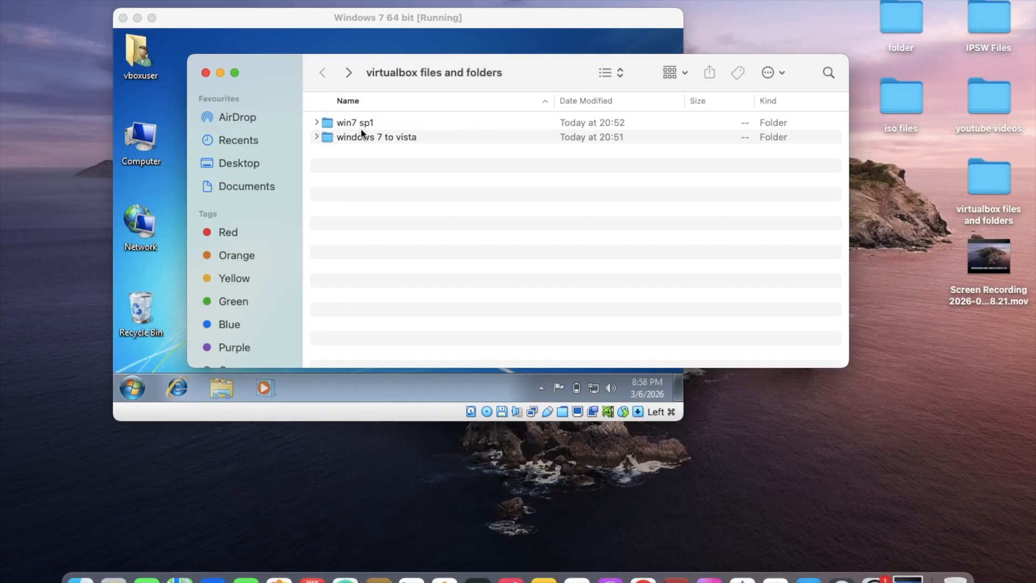
drag(357, 122, 457, 47)
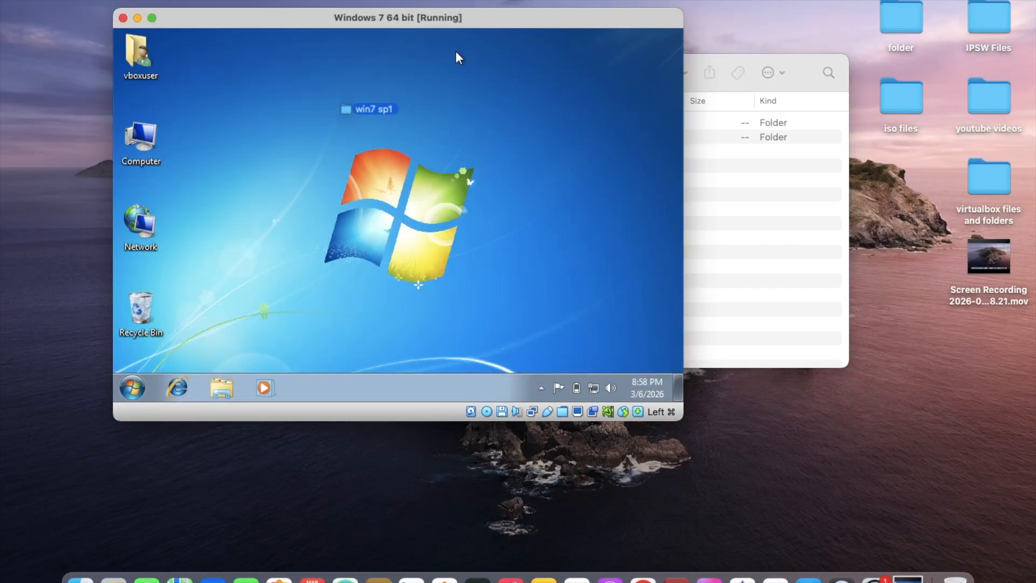
click(747, 238)
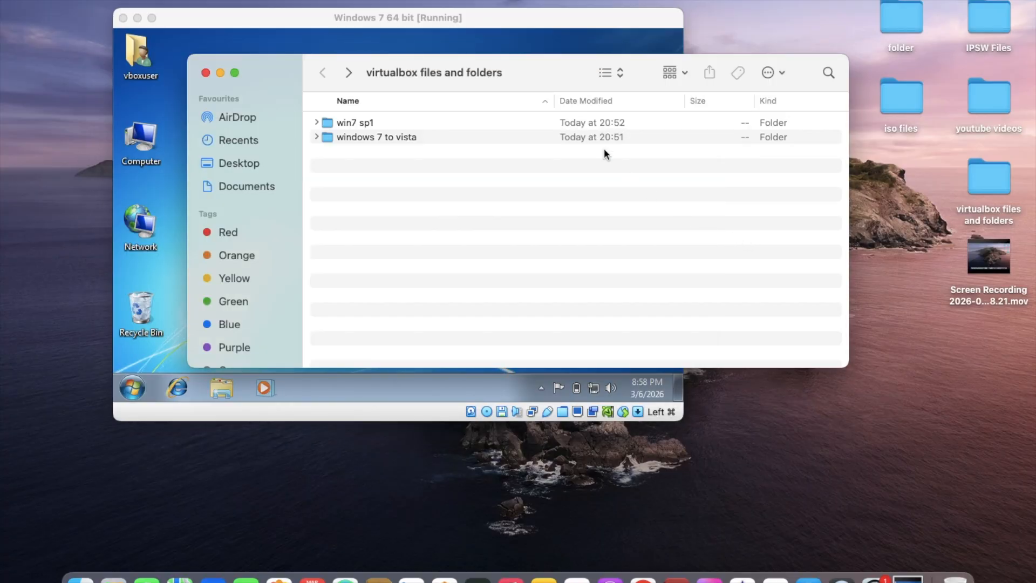
drag(527, 76, 676, 185)
drag(522, 230, 450, 98)
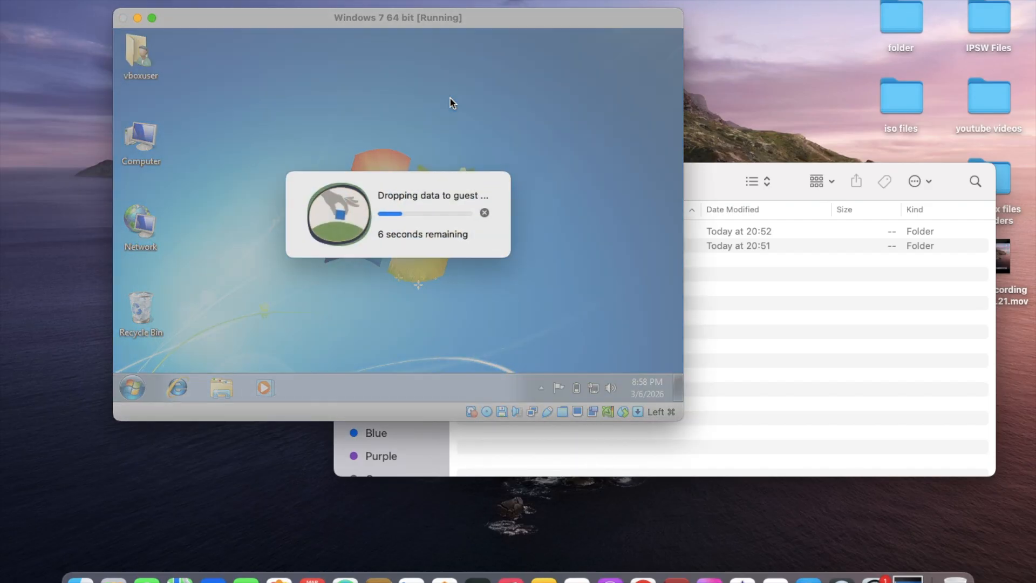
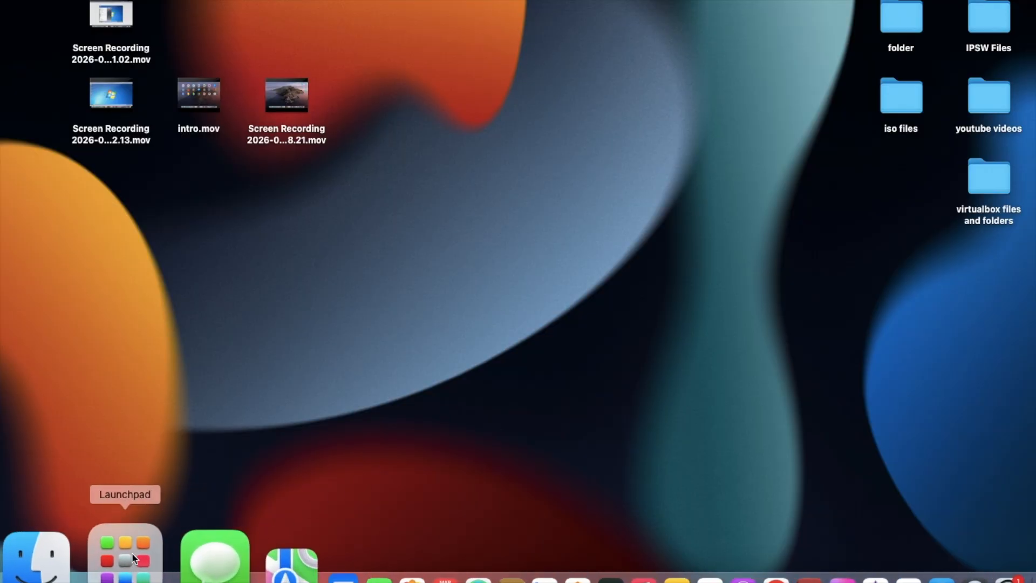
click(130, 553)
scroll(480, 253, right, 5)
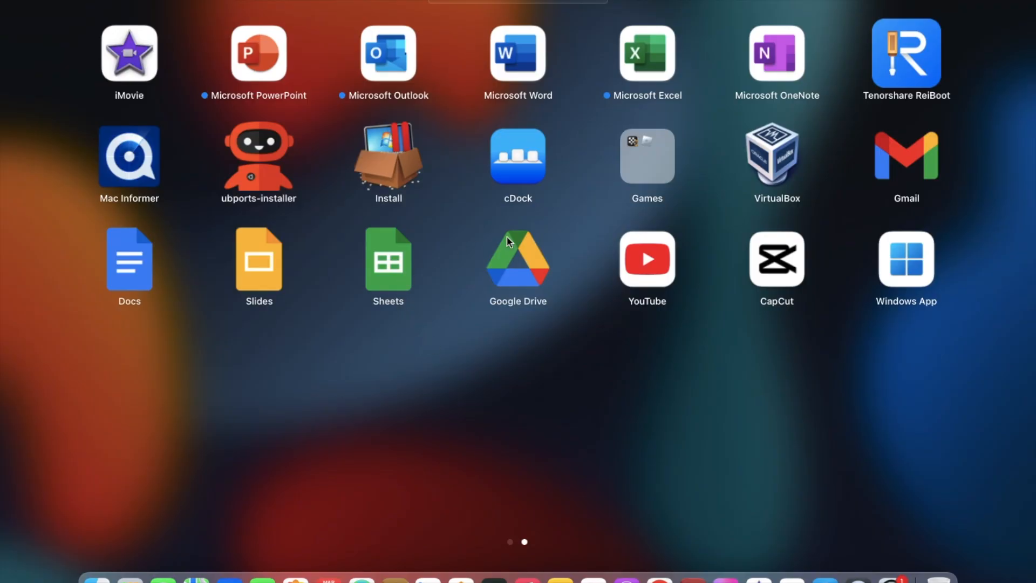
key(Escape)
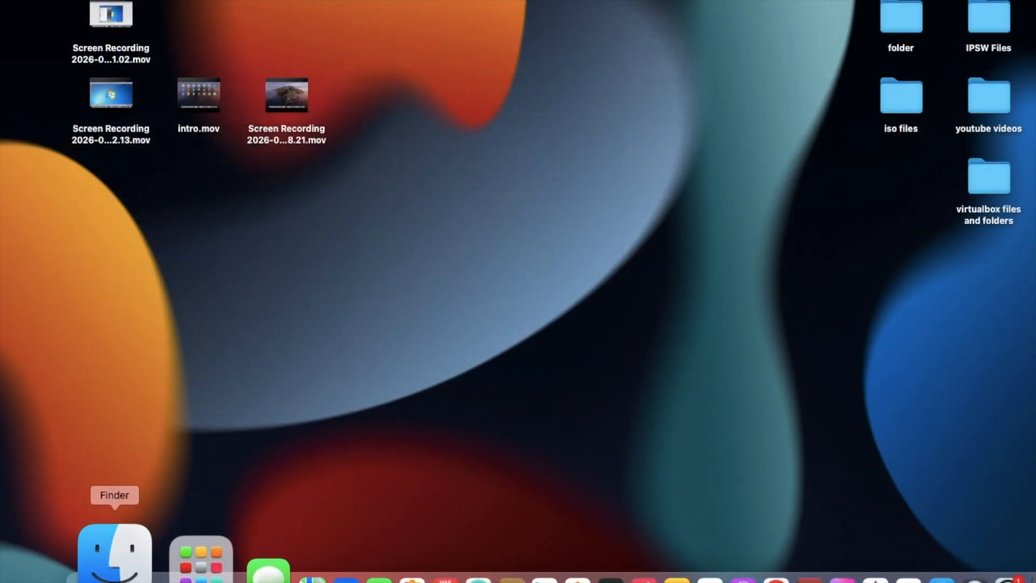
click(114, 556)
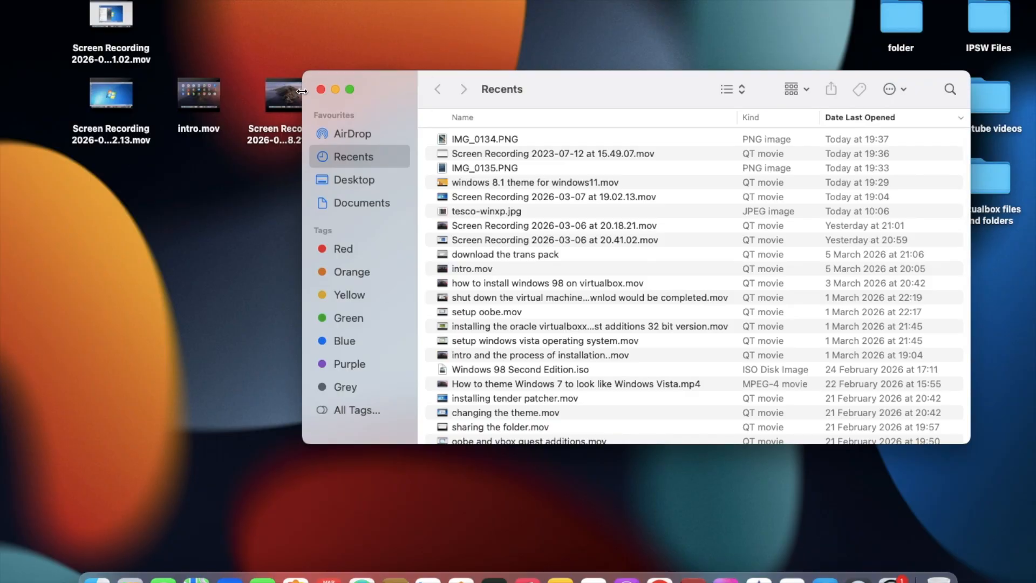
click(320, 89)
Switch to VirtualBox, try to start the "Windows 7 64 bit" machine from its saved state, and clear the notifications
click(134, 555)
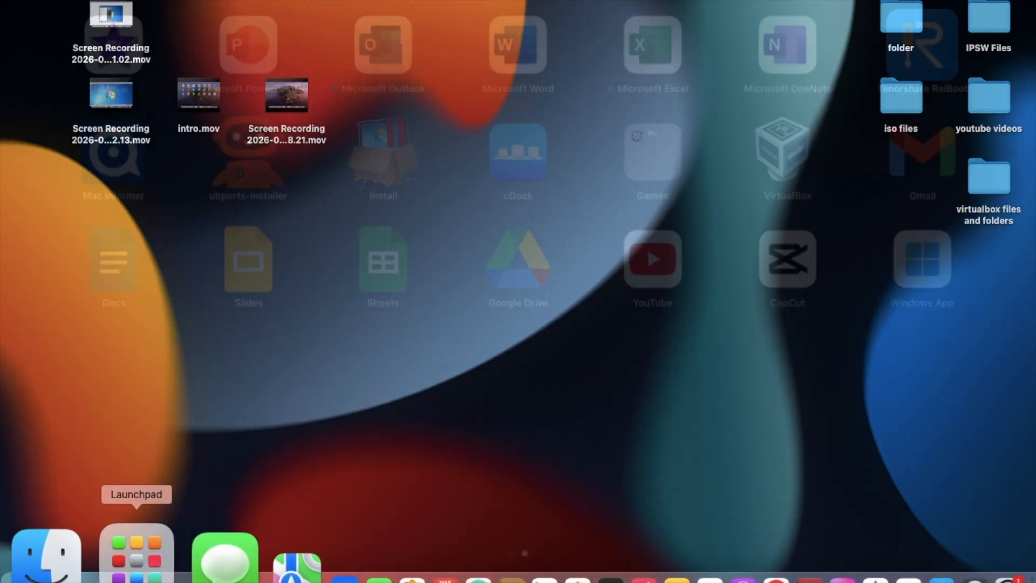
click(781, 163)
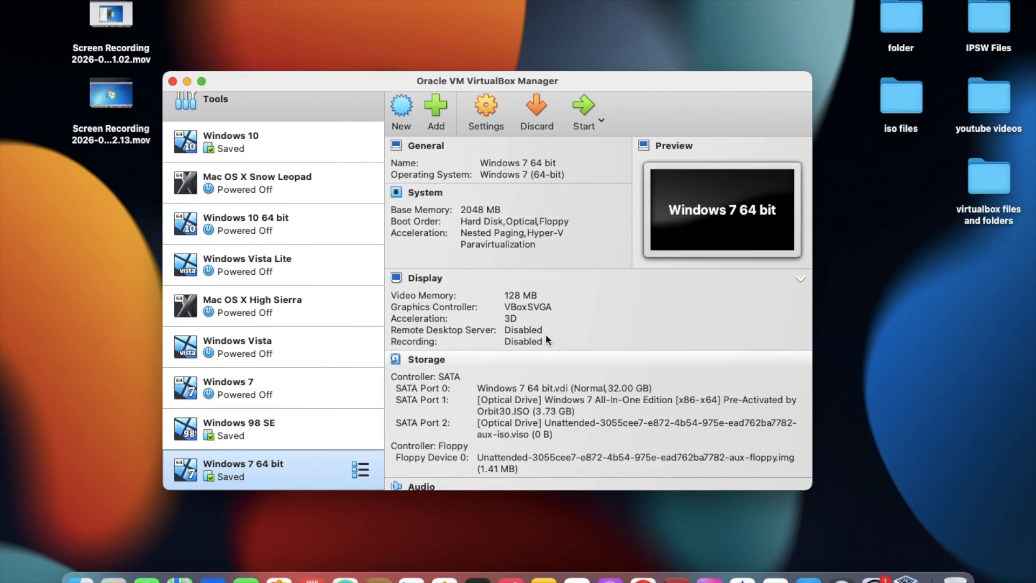
click(585, 128)
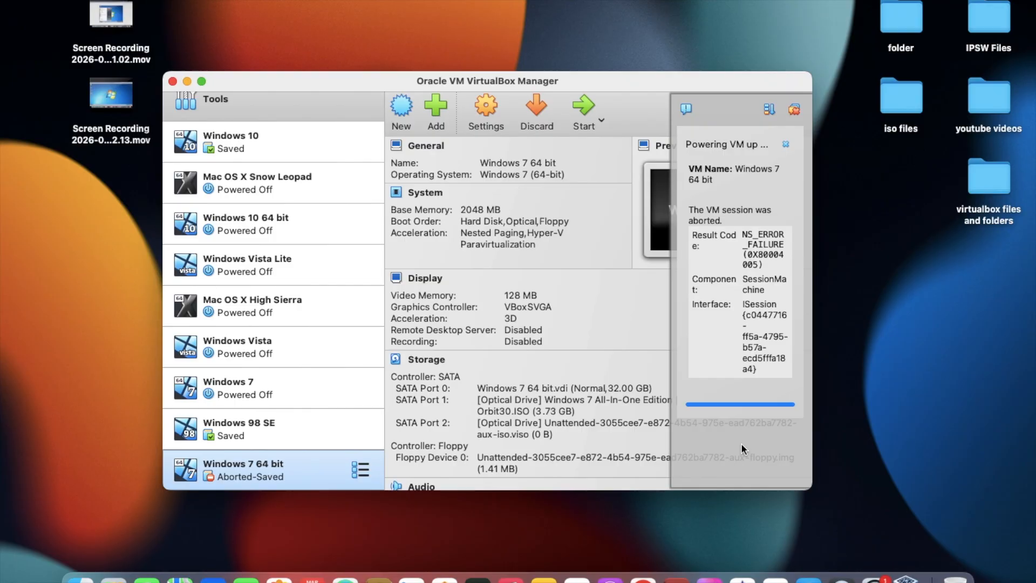
click(791, 112)
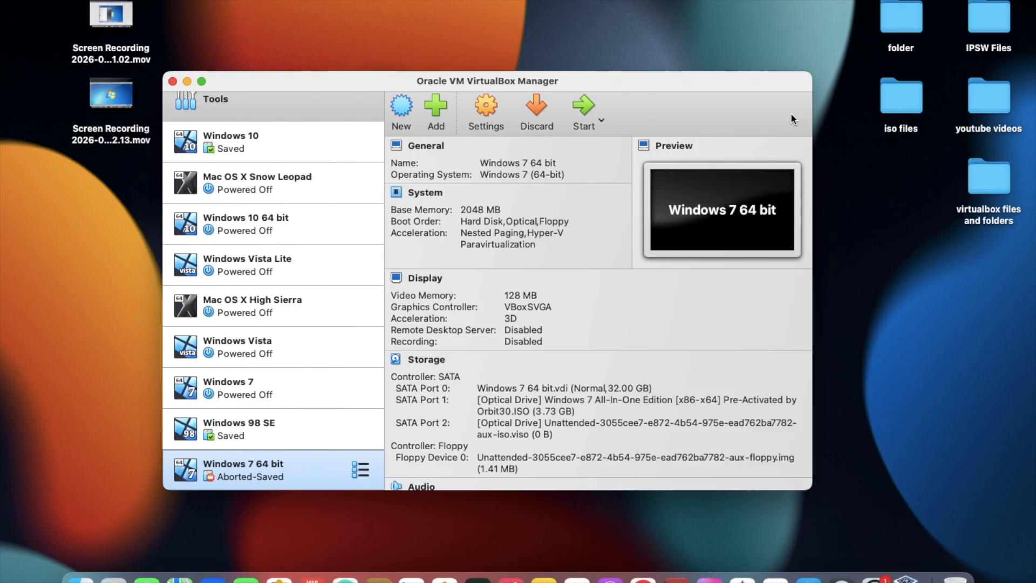
Discard the saved state of the "Windows 7 64 bit" virtual machine
click(242, 438)
click(252, 475)
click(546, 124)
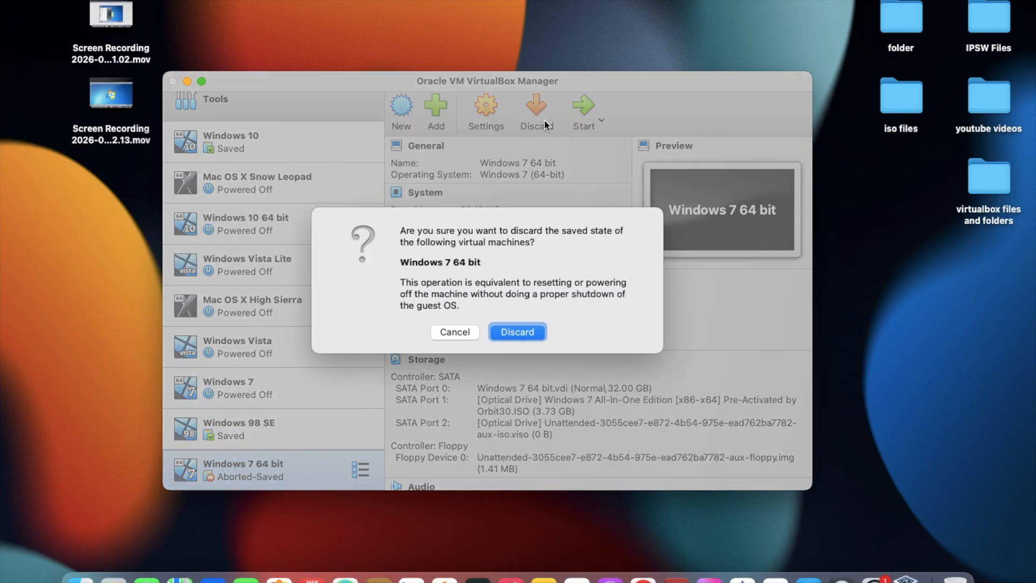
click(530, 335)
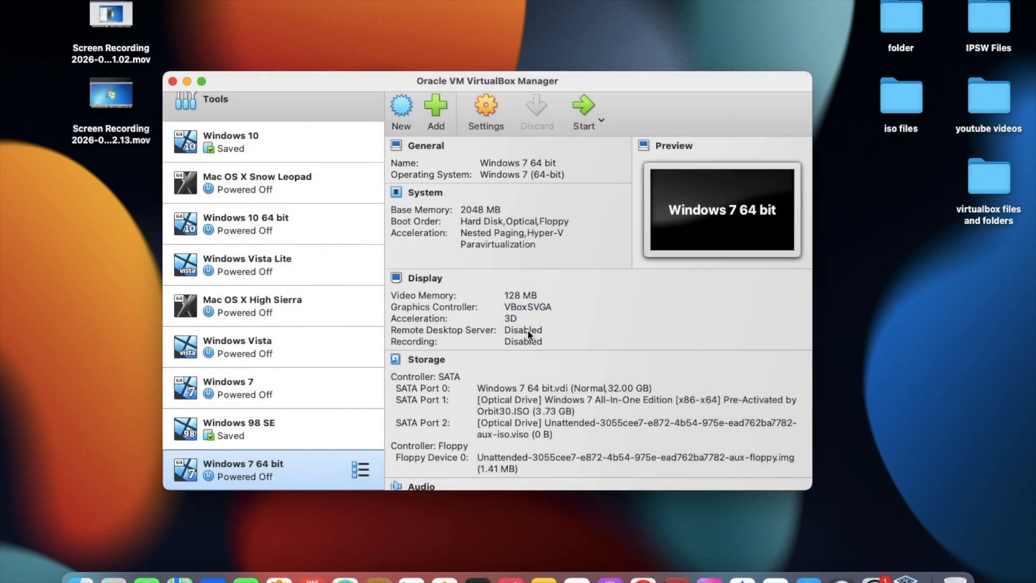
Open the "Windows 7 64 bit" settings and review the System motherboard options, including TPM, and the Display screen options
click(494, 104)
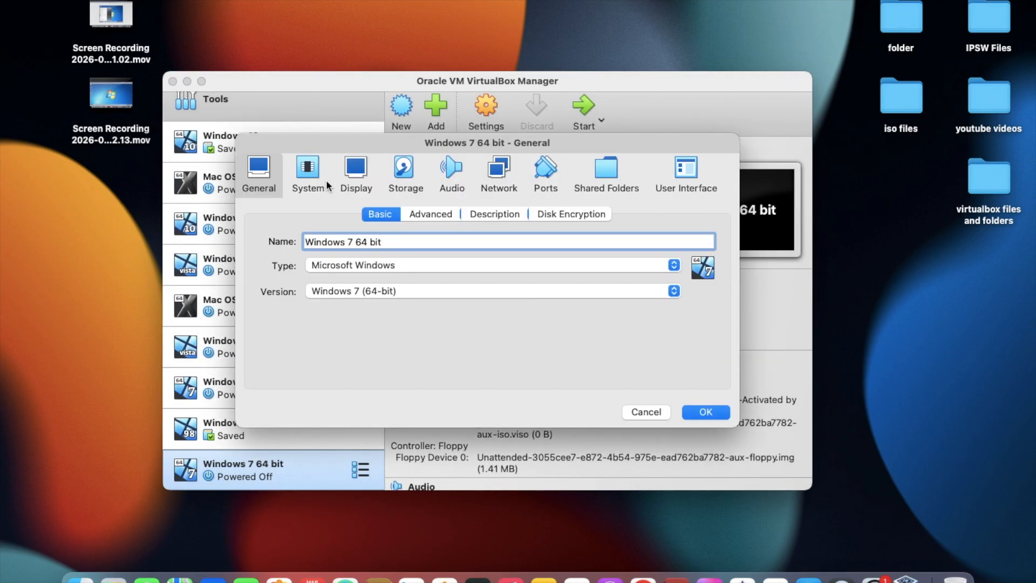
click(328, 183)
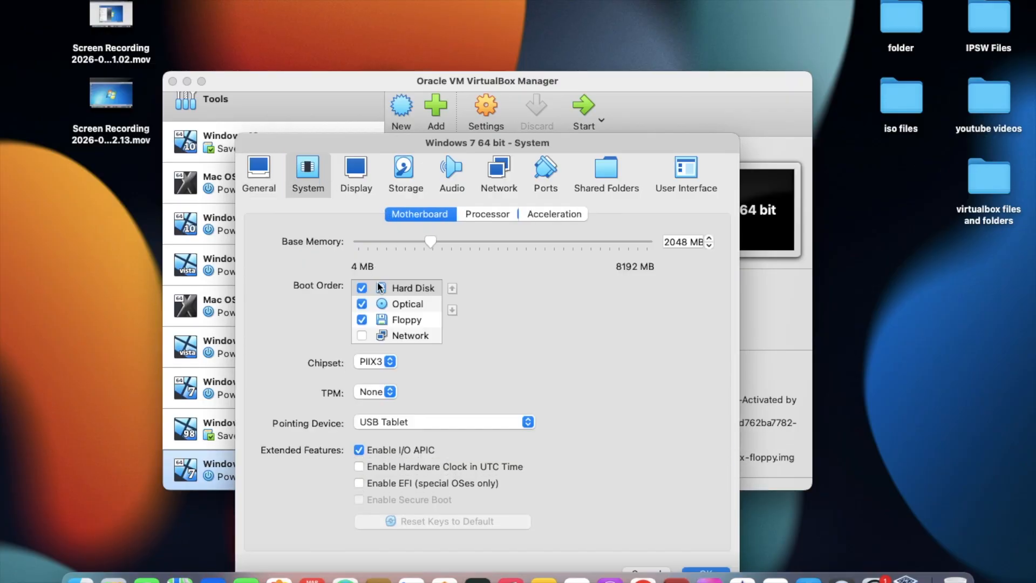
click(378, 391)
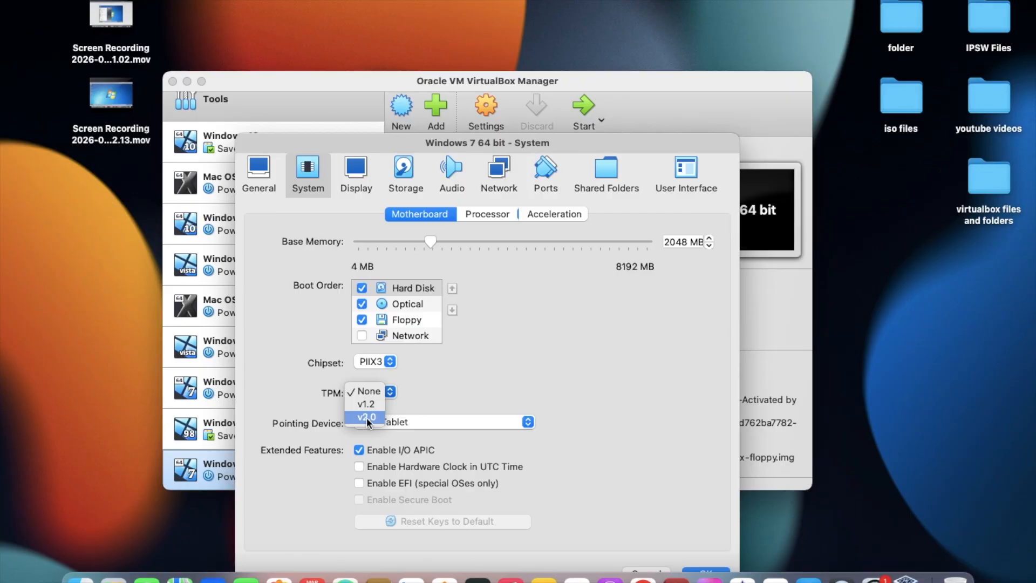
click(435, 382)
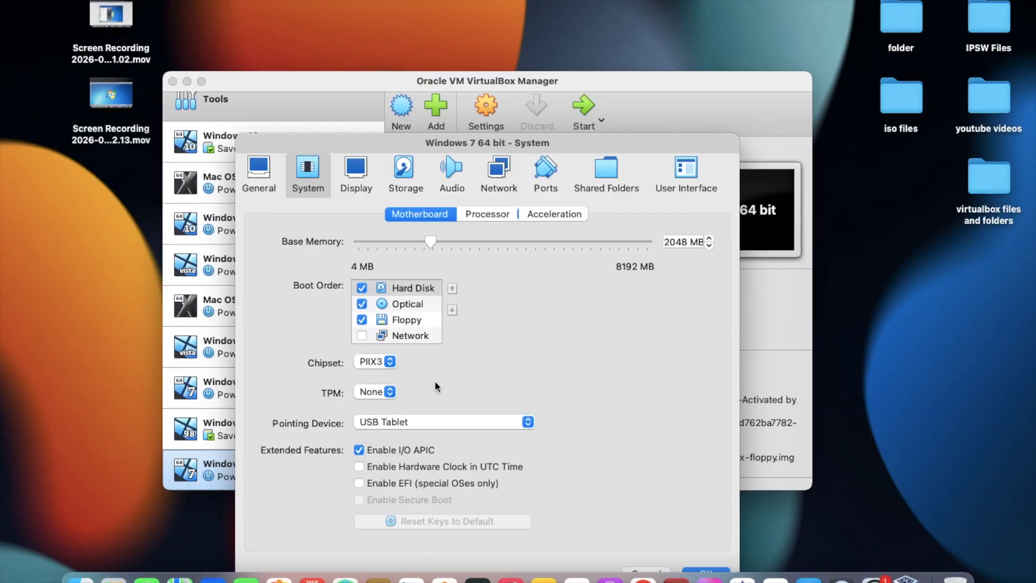
drag(471, 144, 482, 58)
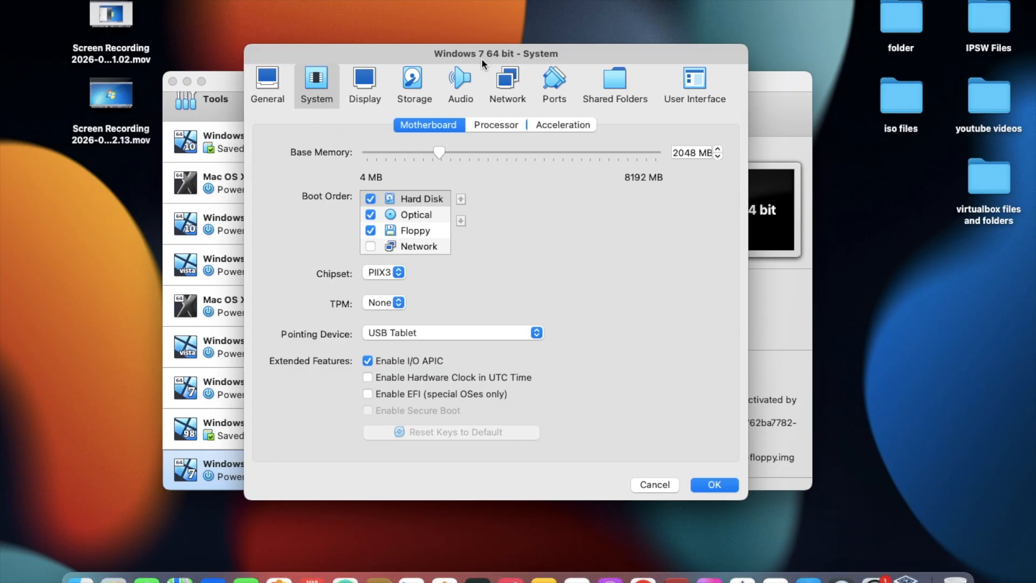
click(374, 91)
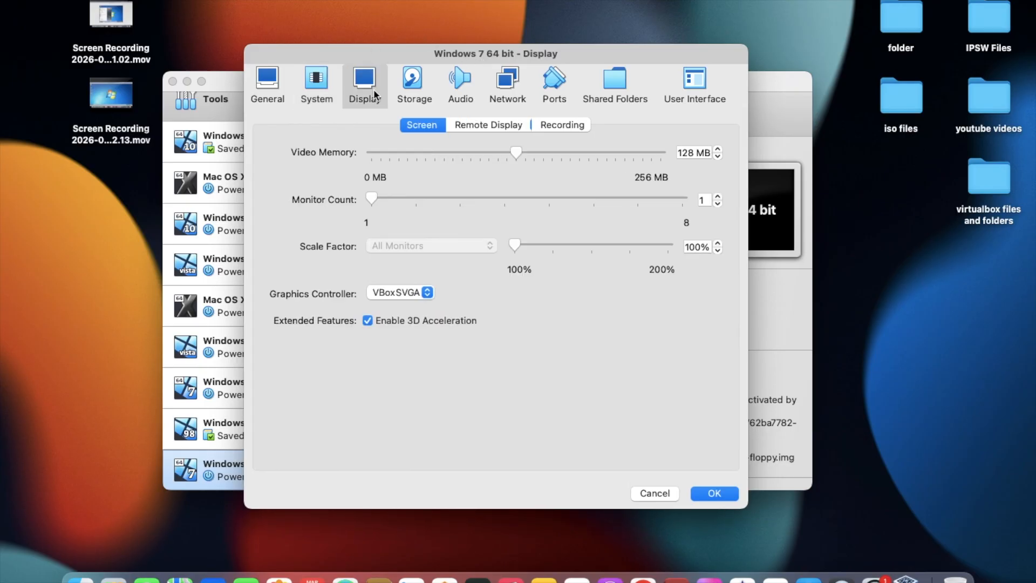
Enable PAE/NX for the virtual machine's processor, check the acceleration options and save the settings
click(316, 89)
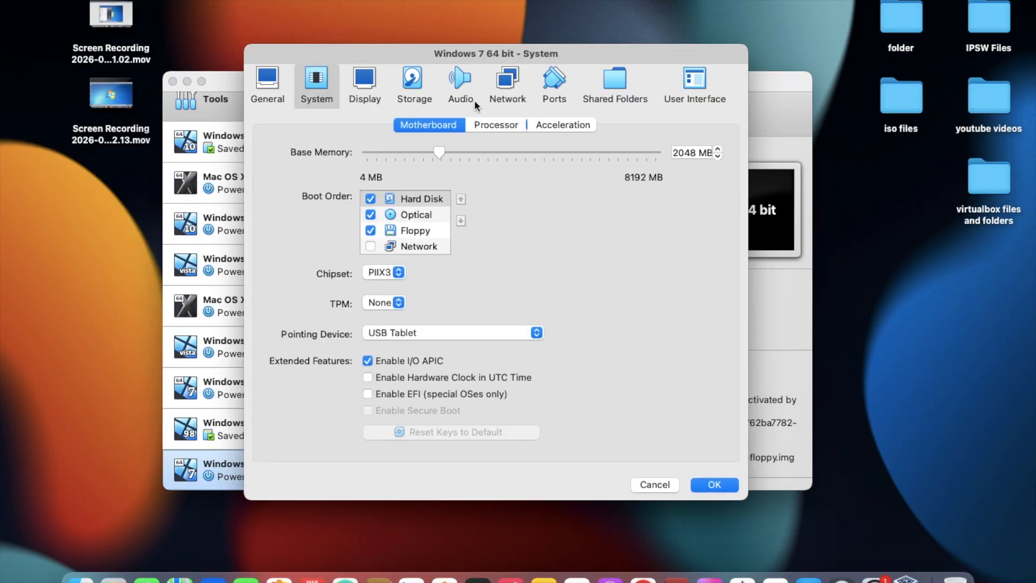
click(492, 129)
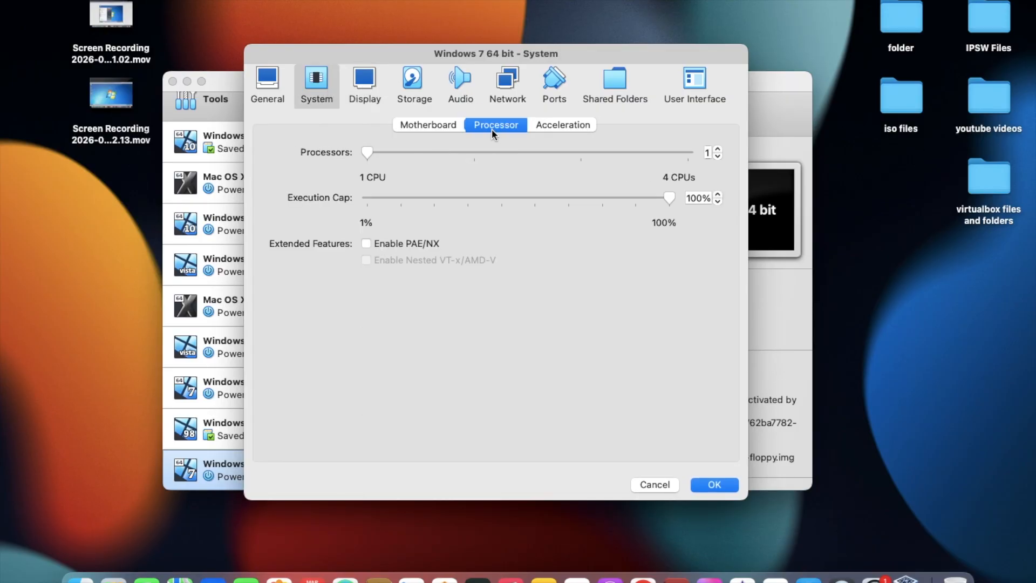
click(414, 244)
click(557, 128)
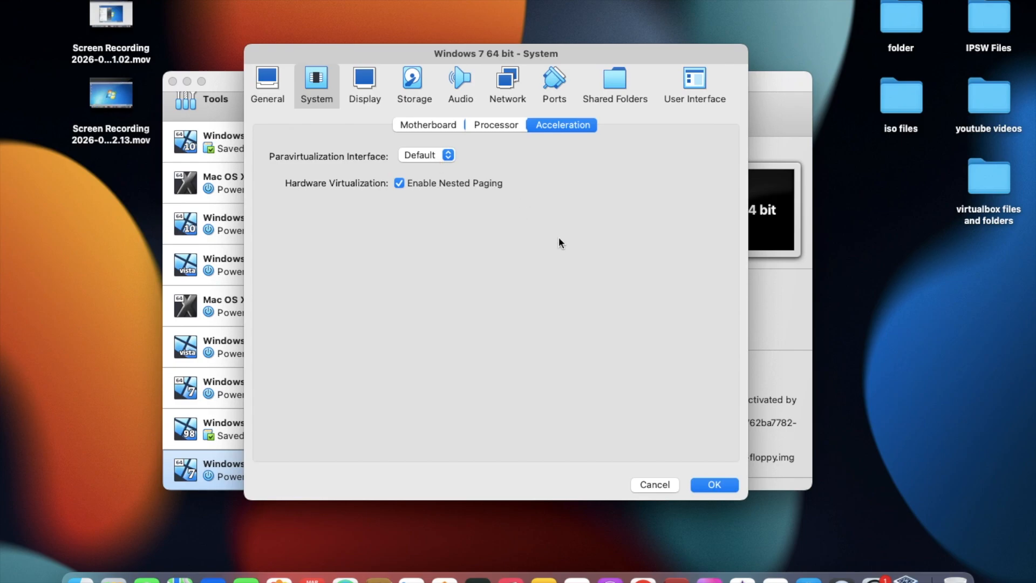
click(720, 483)
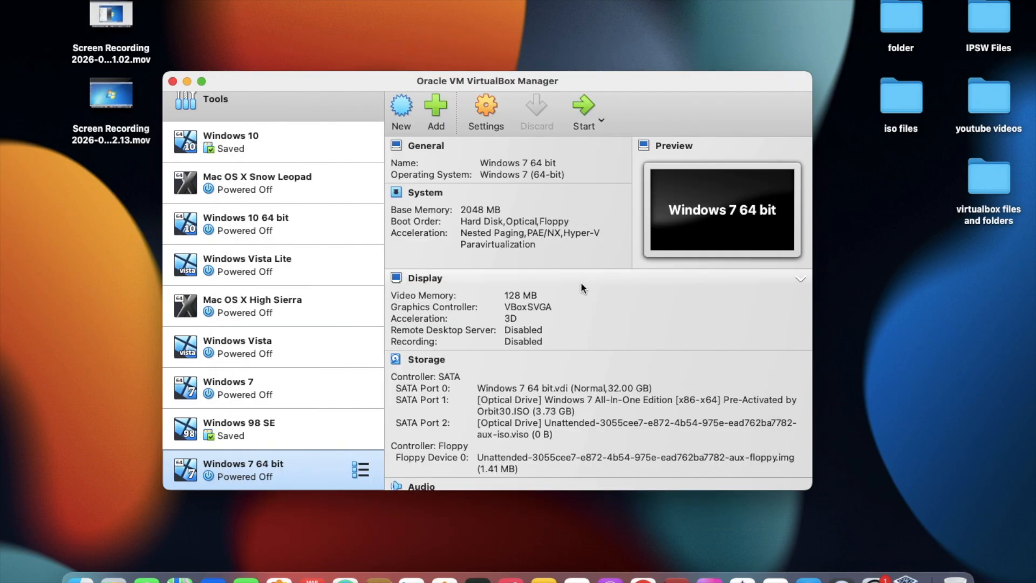
Start the "Windows 7 64 bit" machine up to its desktop and clear the keyboard-capture and mouse-integration notifications
click(575, 124)
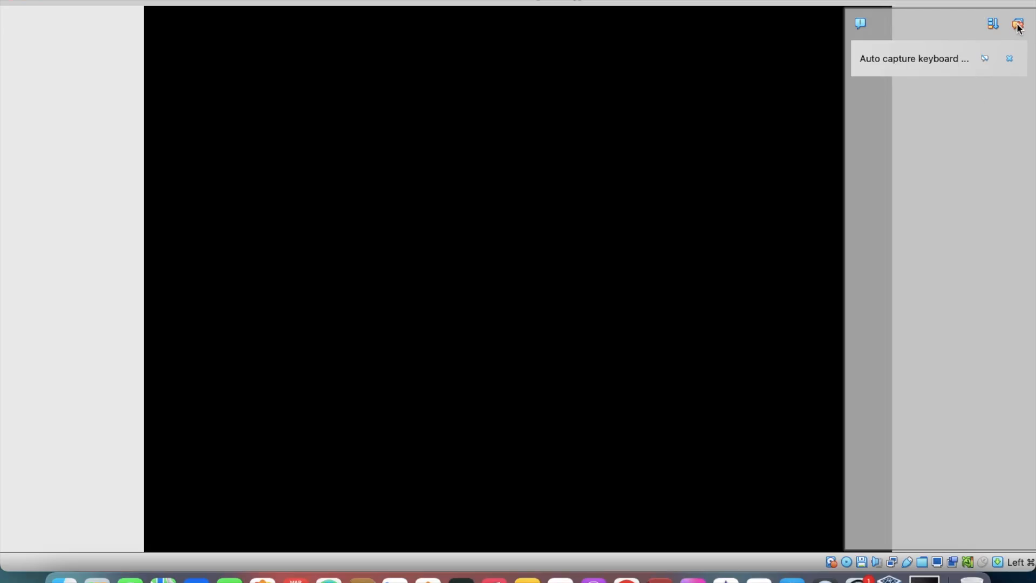
click(1018, 25)
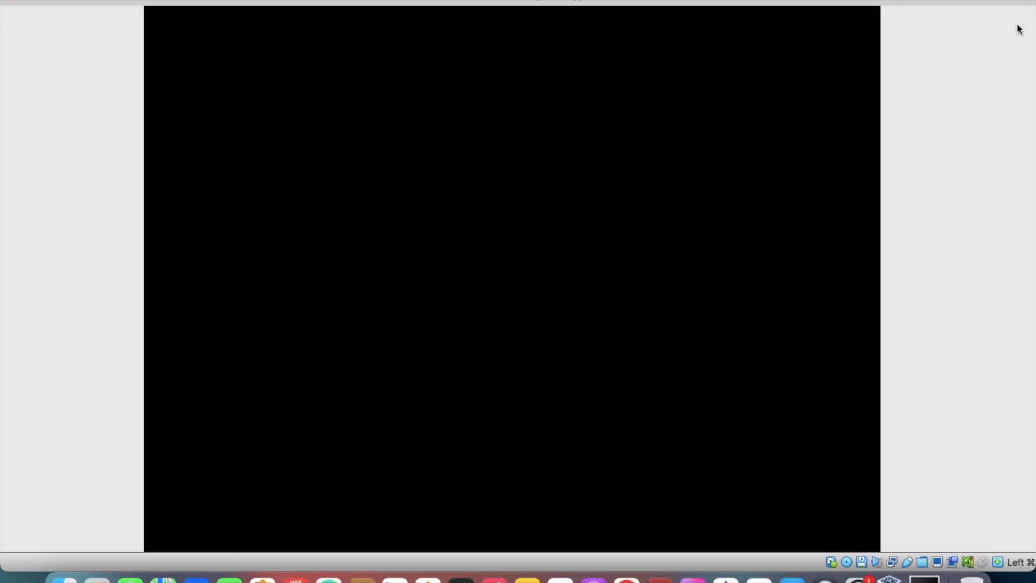
key(Return)
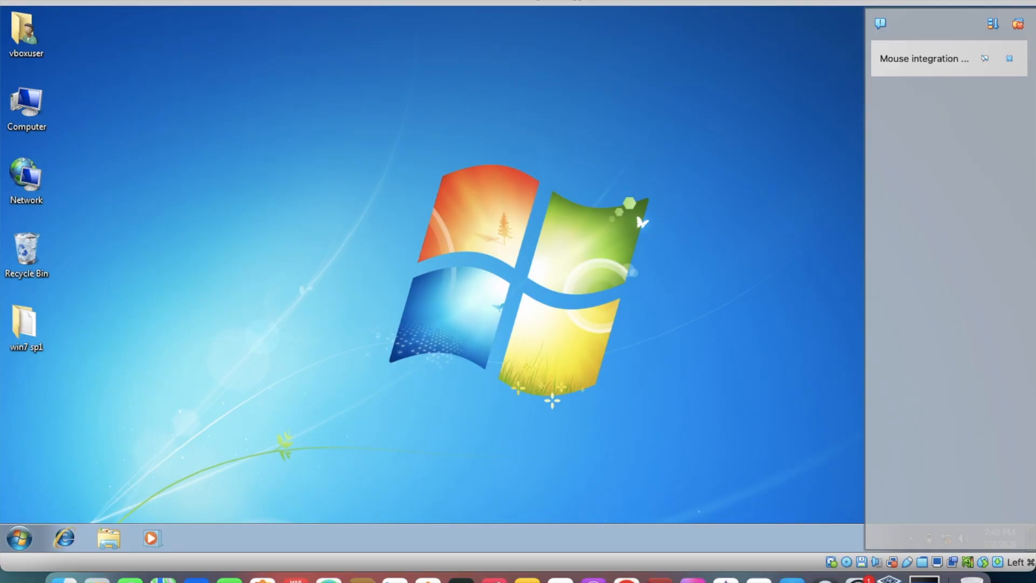
click(1018, 26)
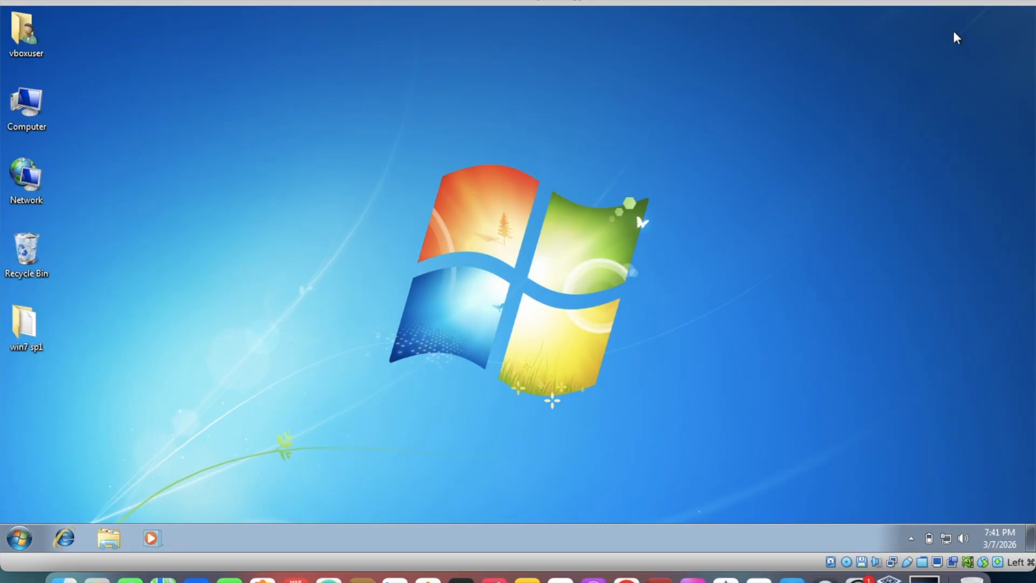
In the Windows 7 guest, open the "windoews 7 service pack 1" folder inside "win7 sp1" on the desktop
double_click(16, 346)
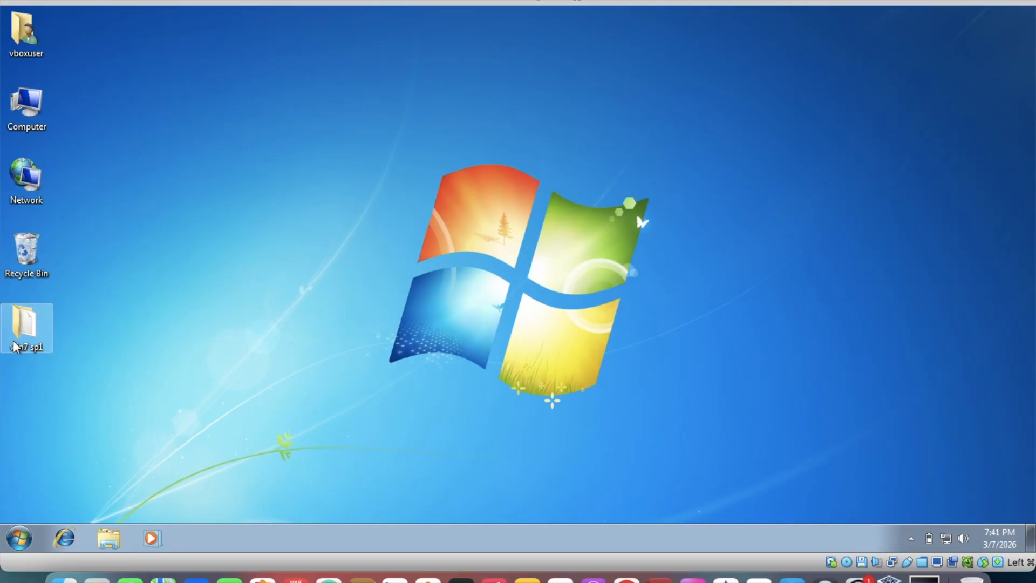
double_click(391, 153)
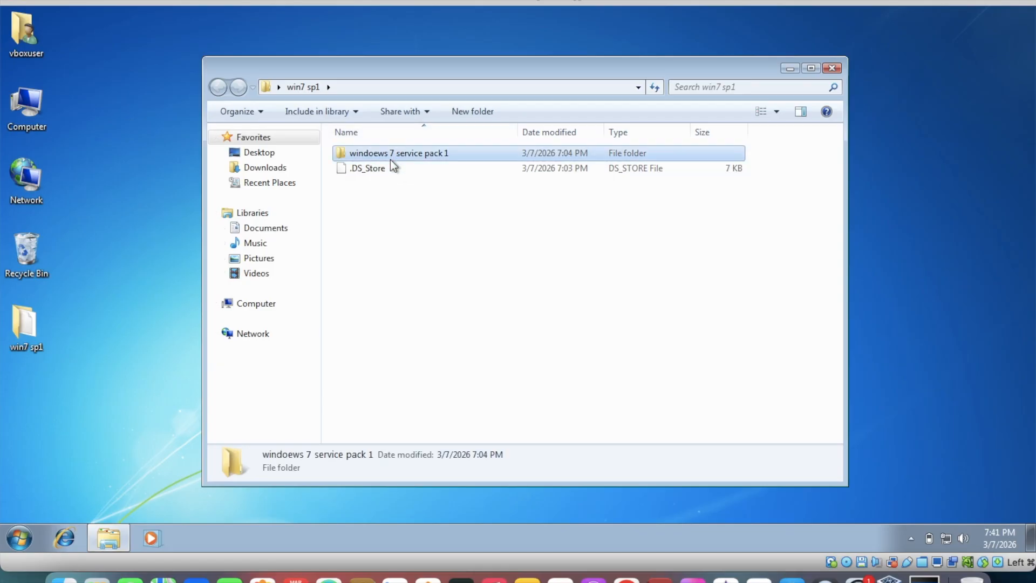
click(390, 158)
click(383, 183)
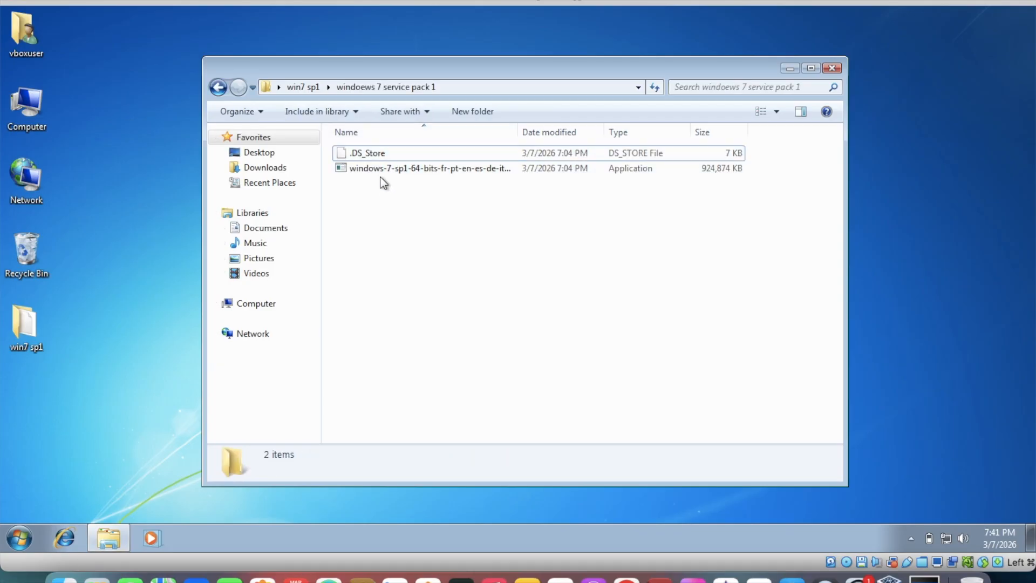
Run the 64-bit Service Pack 1 executable, approve its administrator permission request, and close the folder window
double_click(377, 168)
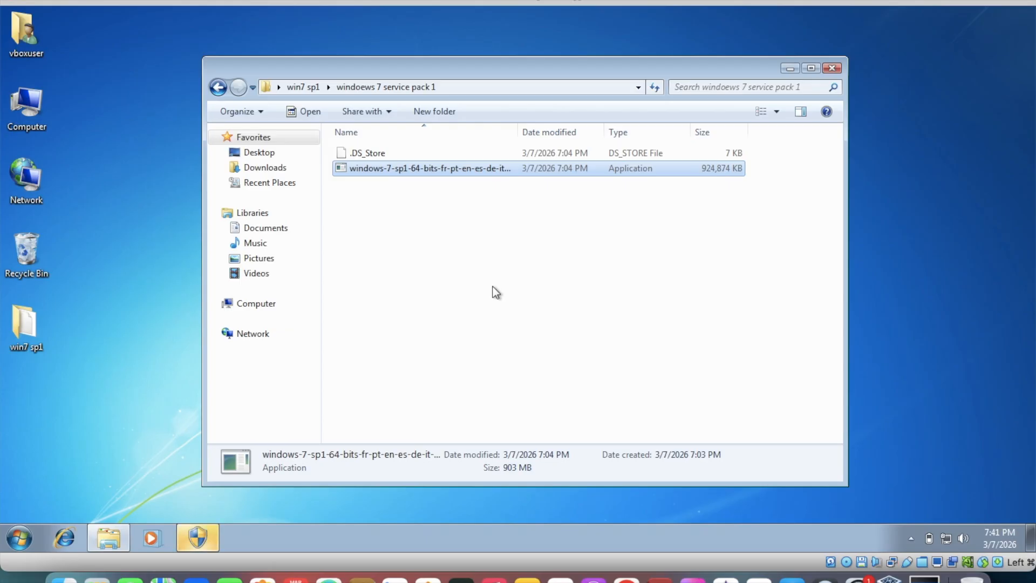
click(199, 536)
click(581, 303)
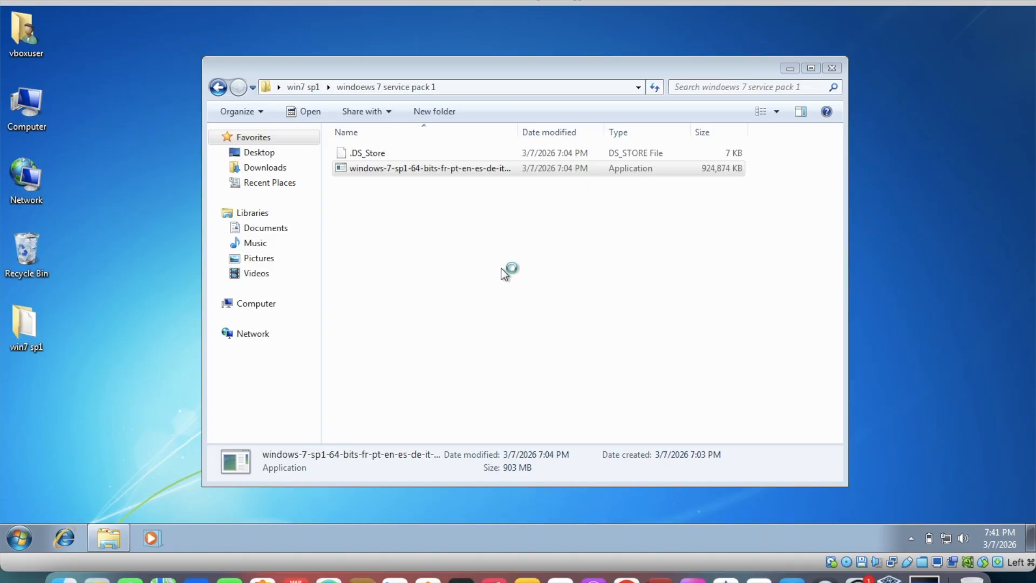
click(831, 68)
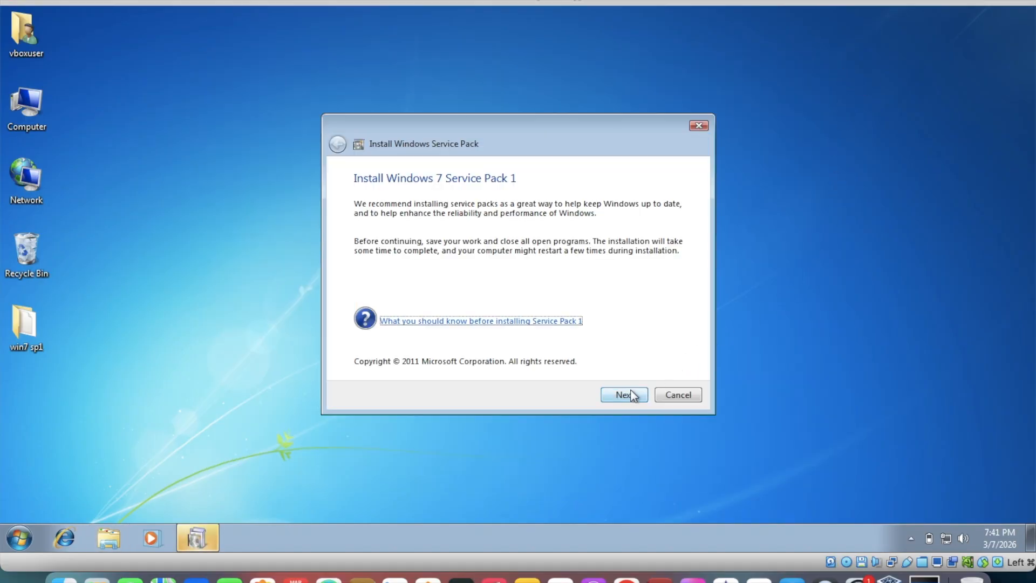